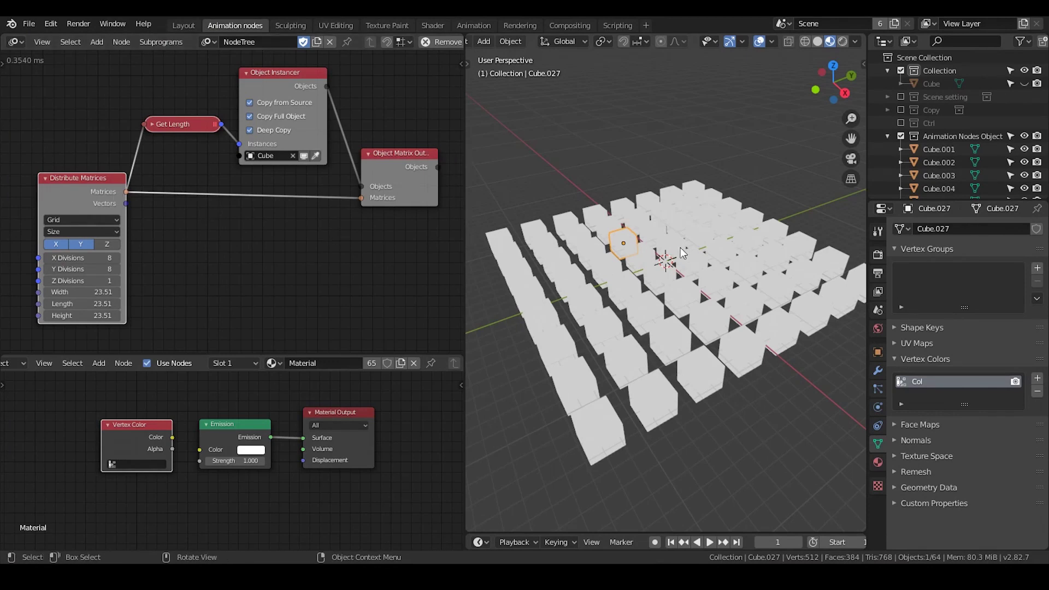
Step: Select a few different cubes in the grid to inspect them
click(692, 260)
click(681, 295)
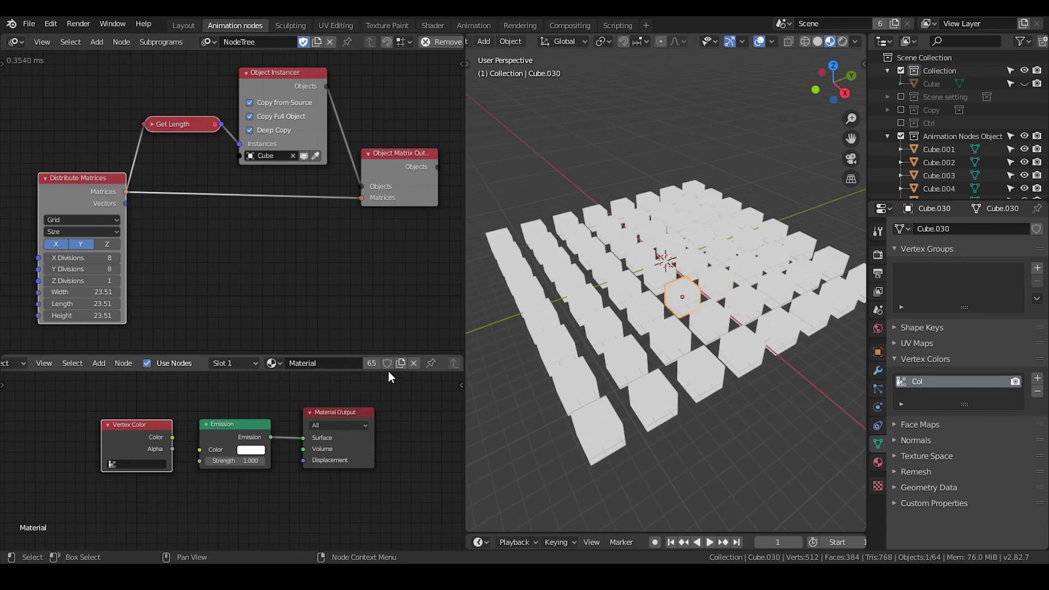
click(741, 348)
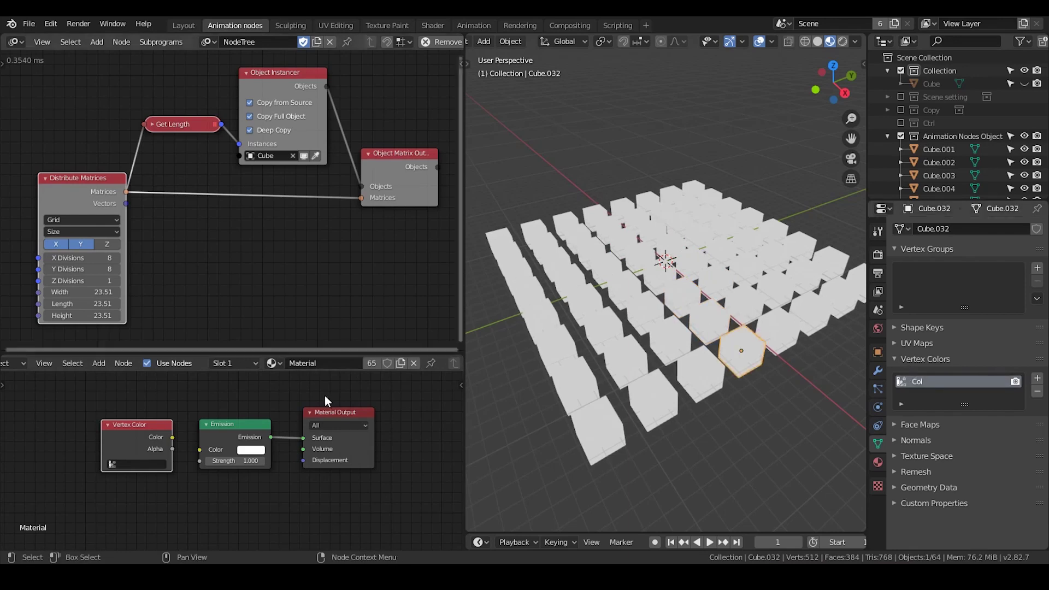
Step: Set the Vertex Color node's layer to Col
click(131, 464)
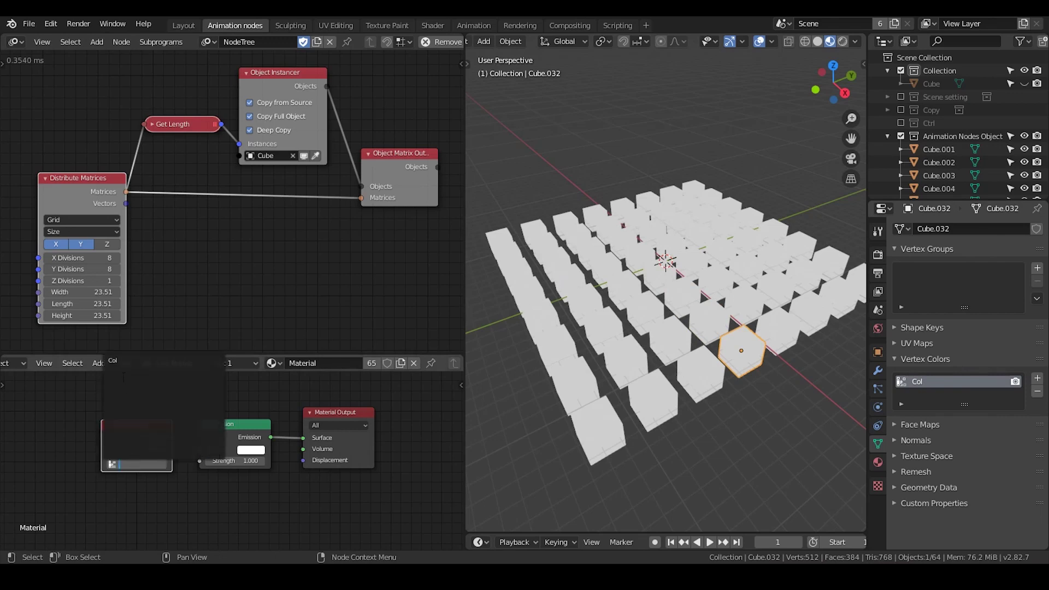
click(120, 361)
mouse_move(133, 429)
mouse_down()
mouse_move(116, 430)
mouse_move(200, 449)
mouse_up()
Step: Select Cube.029 and widen the node editors beside the 3D view
middle_drag(641, 283, 643, 291)
click(656, 281)
middle_drag(662, 333, 667, 337)
middle_drag(365, 271, 276, 218)
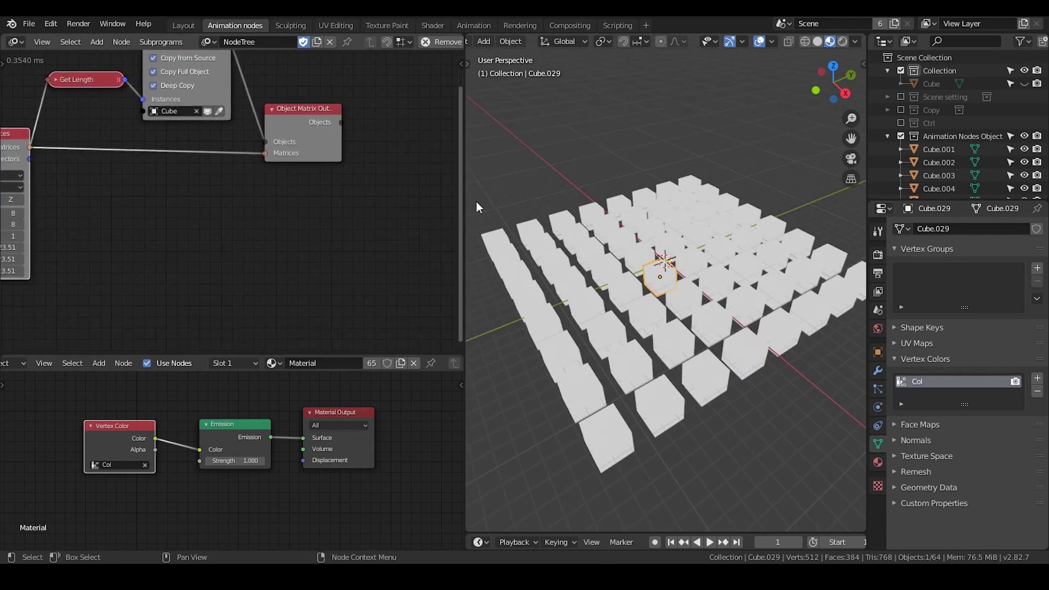
drag(465, 199, 562, 198)
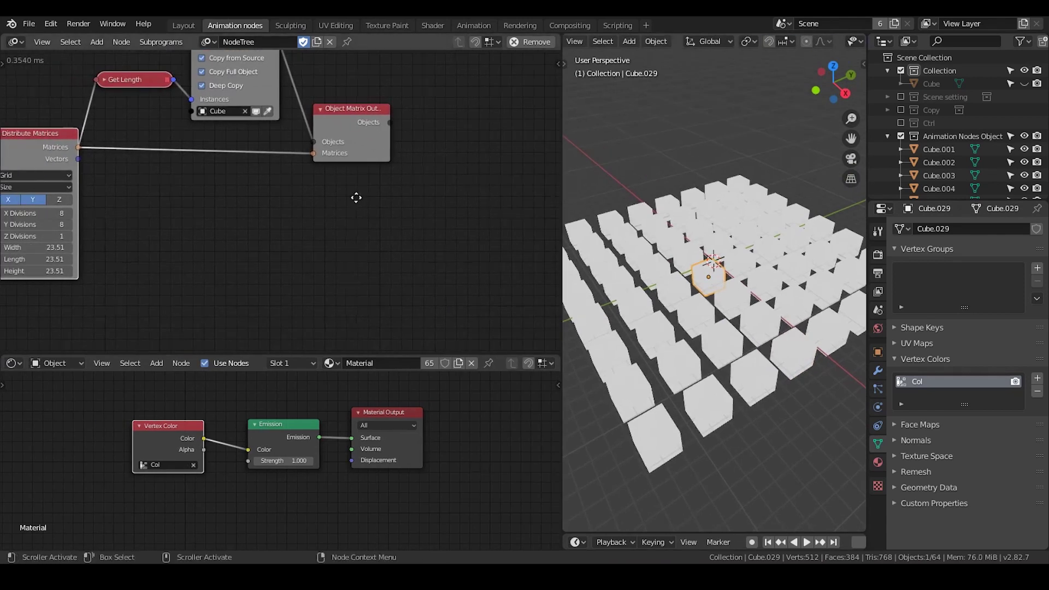
Step: Add the Set random Color subprogram node and feed it the instanced cubes
key(ctrl+a)
text(set ra)
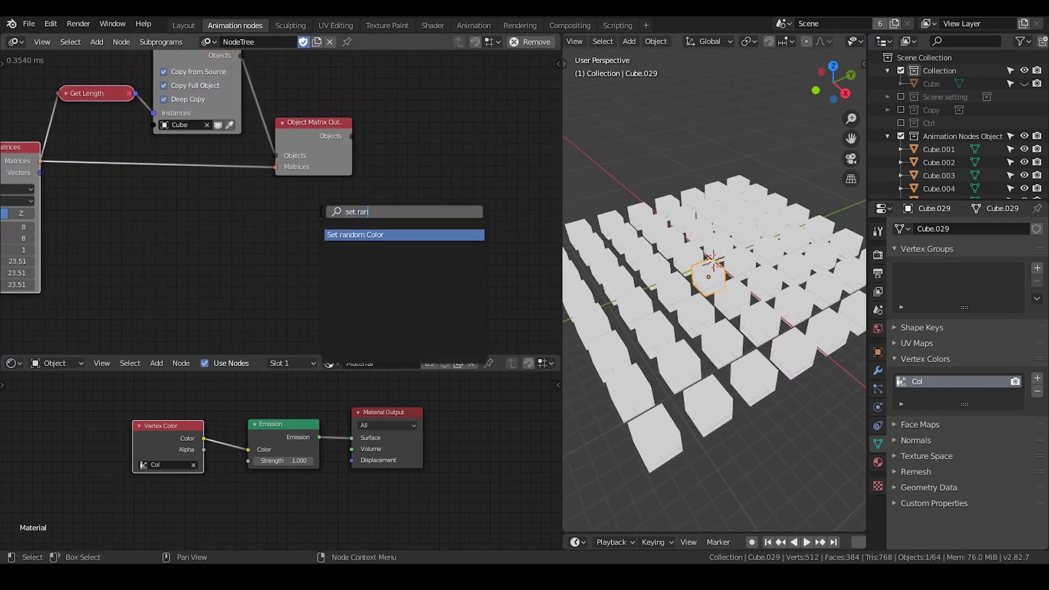
key(Return)
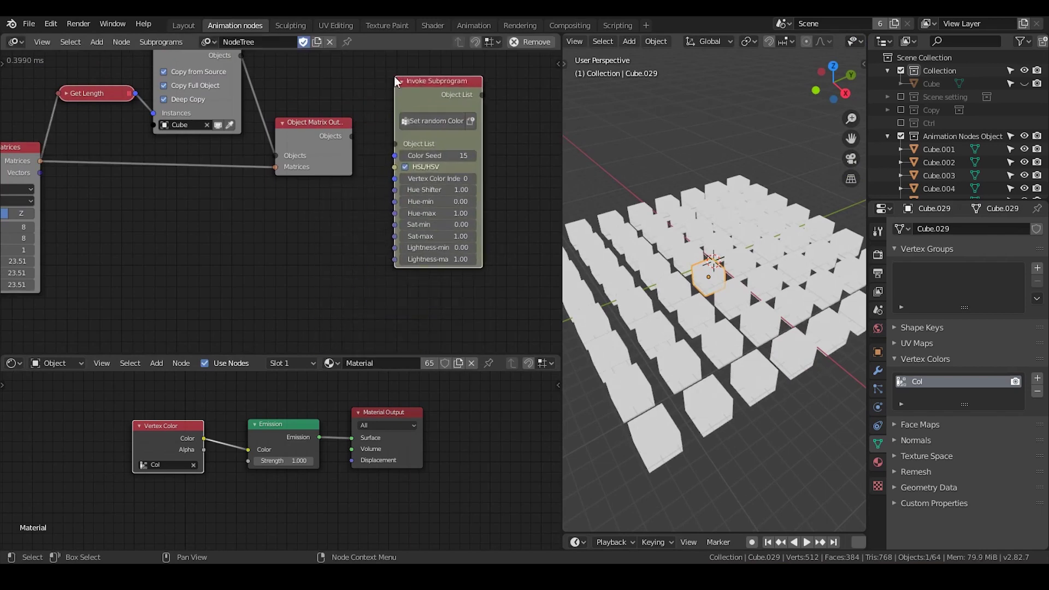
drag(351, 136, 399, 142)
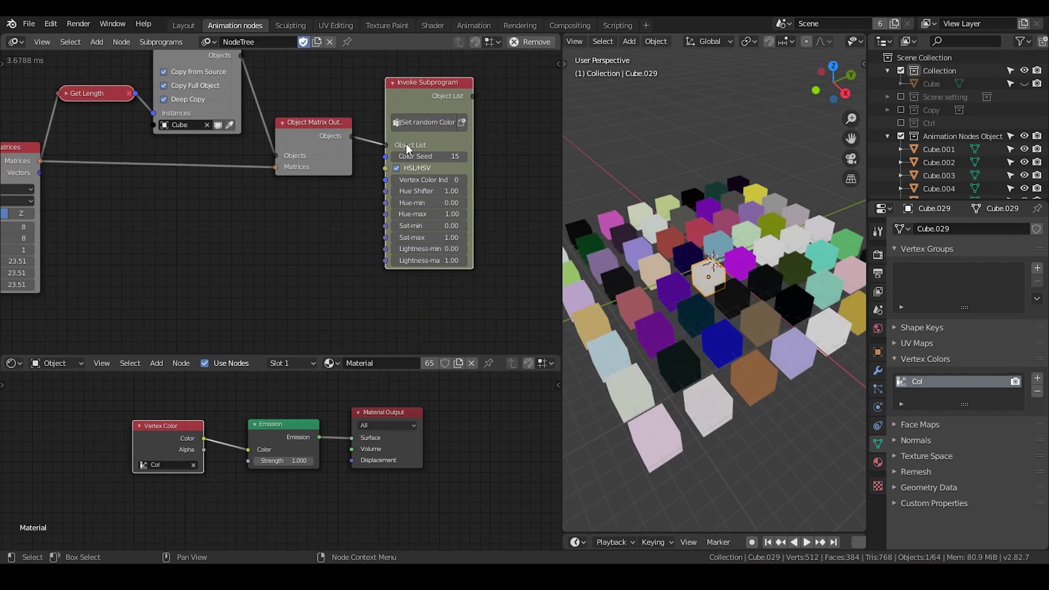
Step: Raise Hue Shifter to 1.79 and lower Hue-max to 0.96
scroll(673, 274, down, 2)
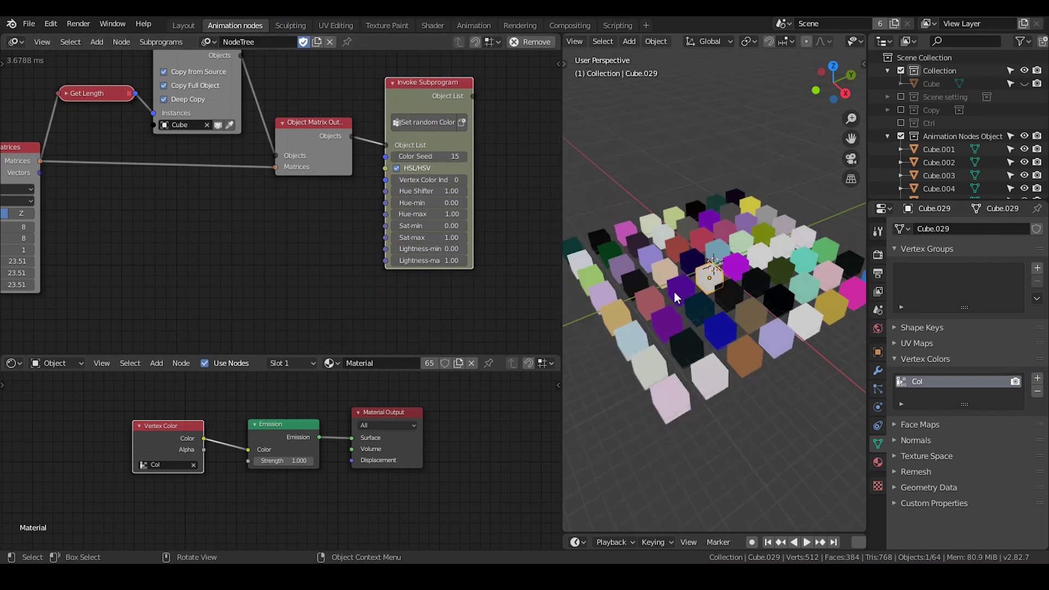
middle_drag(481, 201, 461, 197)
drag(431, 187, 508, 188)
drag(394, 210, 415, 245)
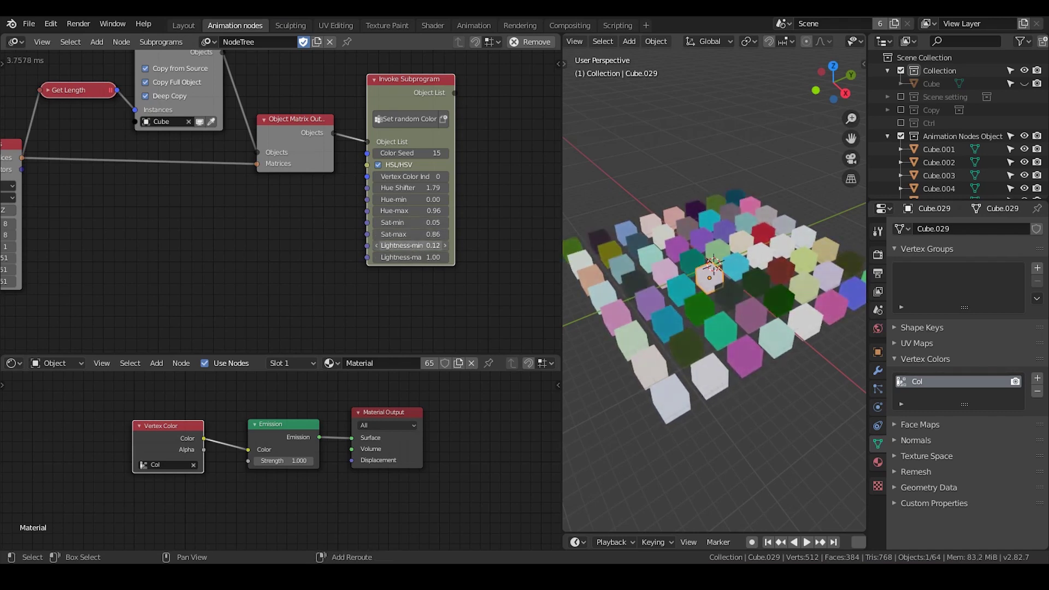
Step: Disable HSL/HSV, then set Hue-max 0.93, Sat-min 0.35 and adjust Lightness-min
click(382, 164)
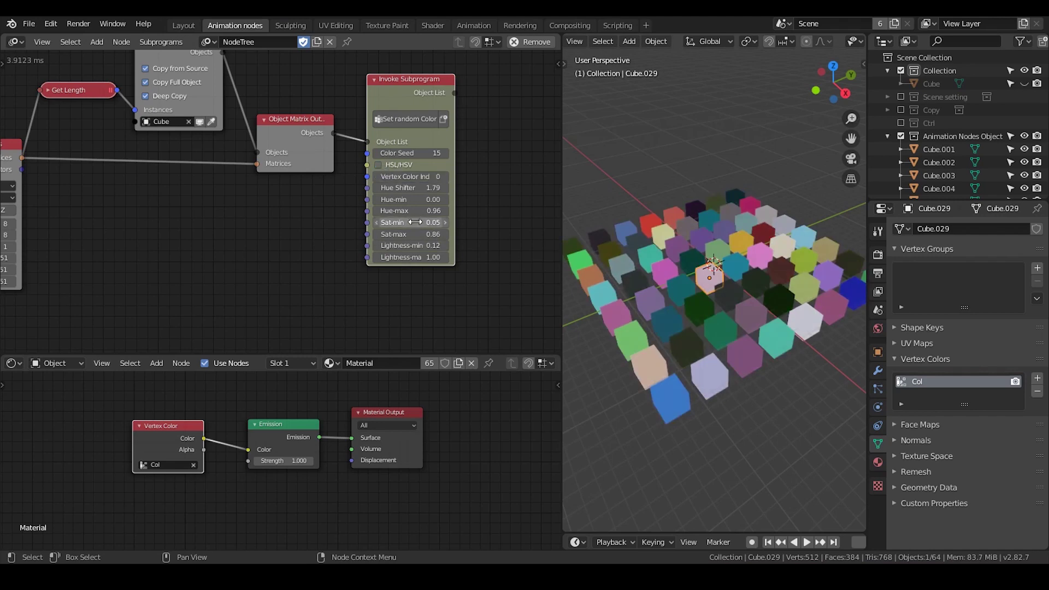
drag(410, 246, 418, 246)
drag(402, 210, 439, 199)
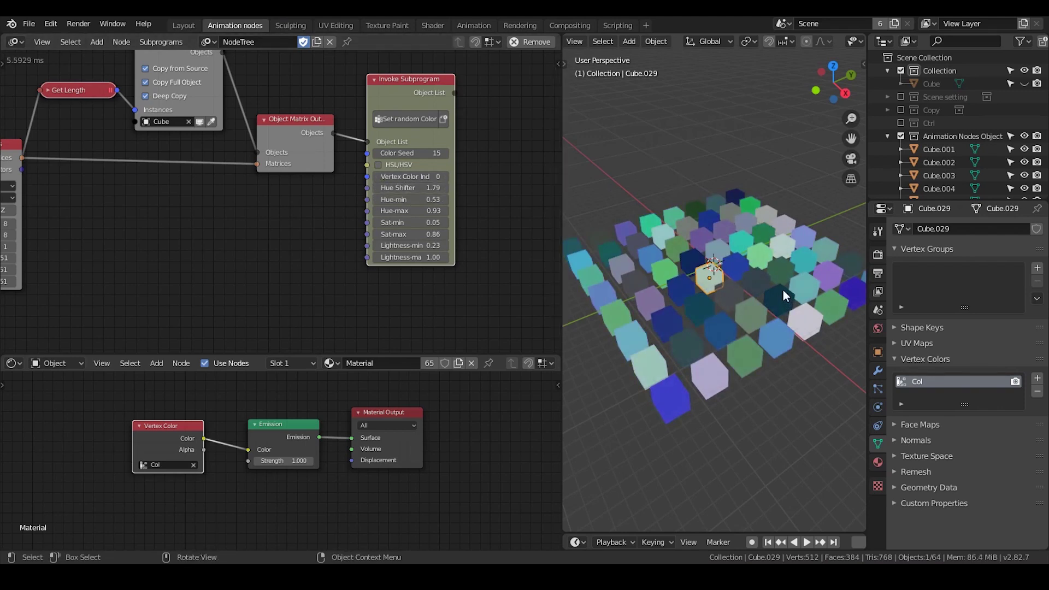
drag(411, 223, 401, 245)
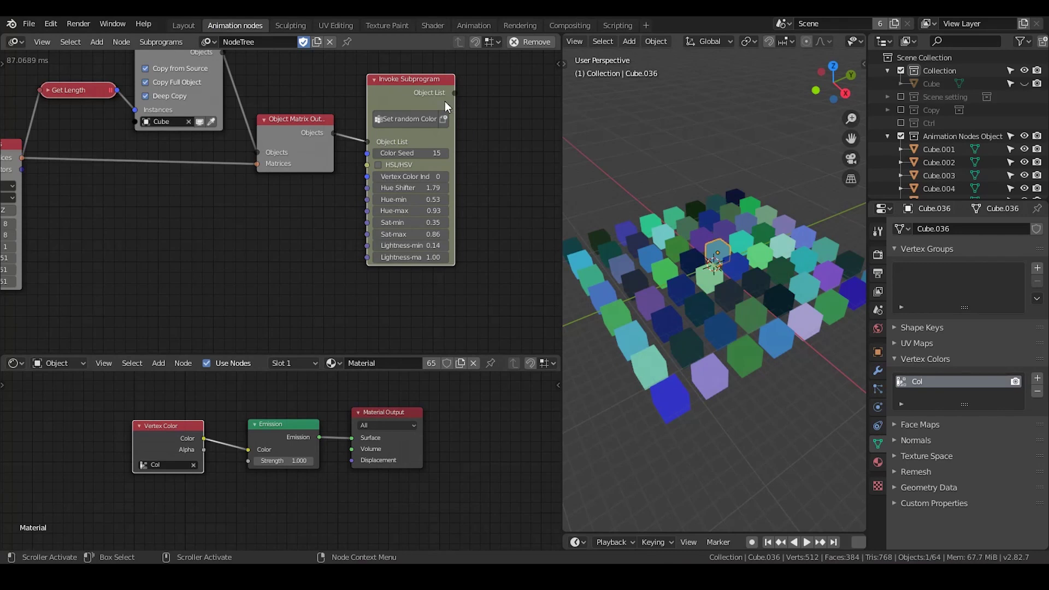
Step: Add a Set Vertex Color node and connect the instanced objects to it
middle_drag(484, 169, 423, 167)
key(ctrl+a)
text(set ver)
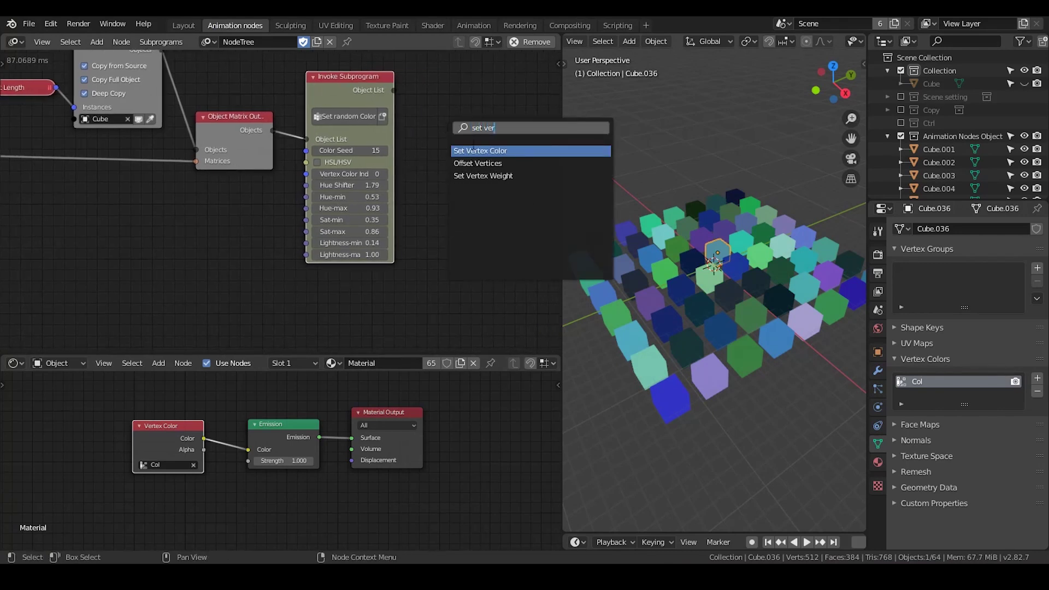
click(474, 151)
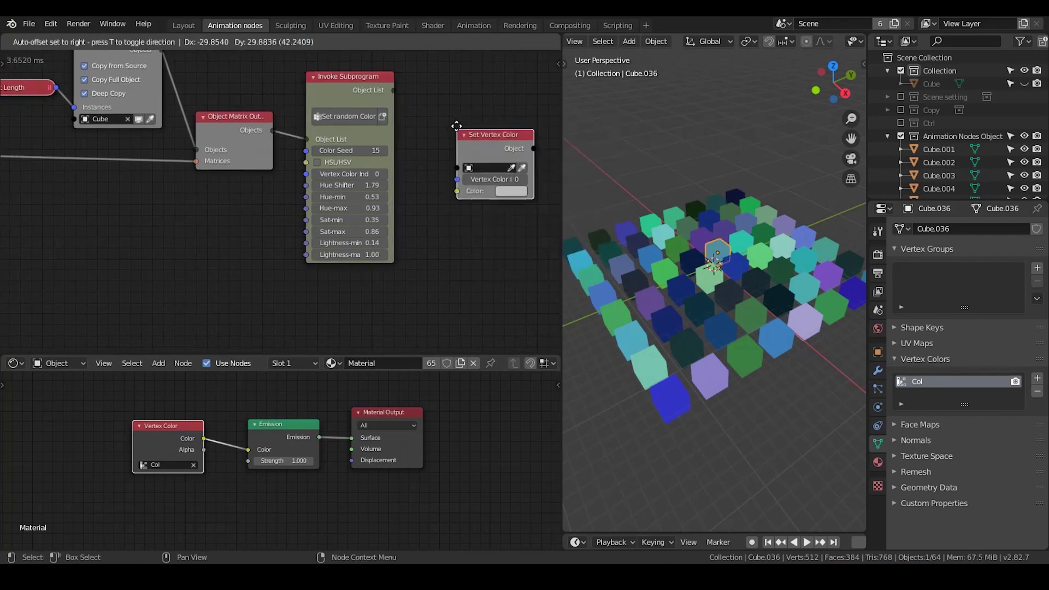
drag(470, 126, 471, 112)
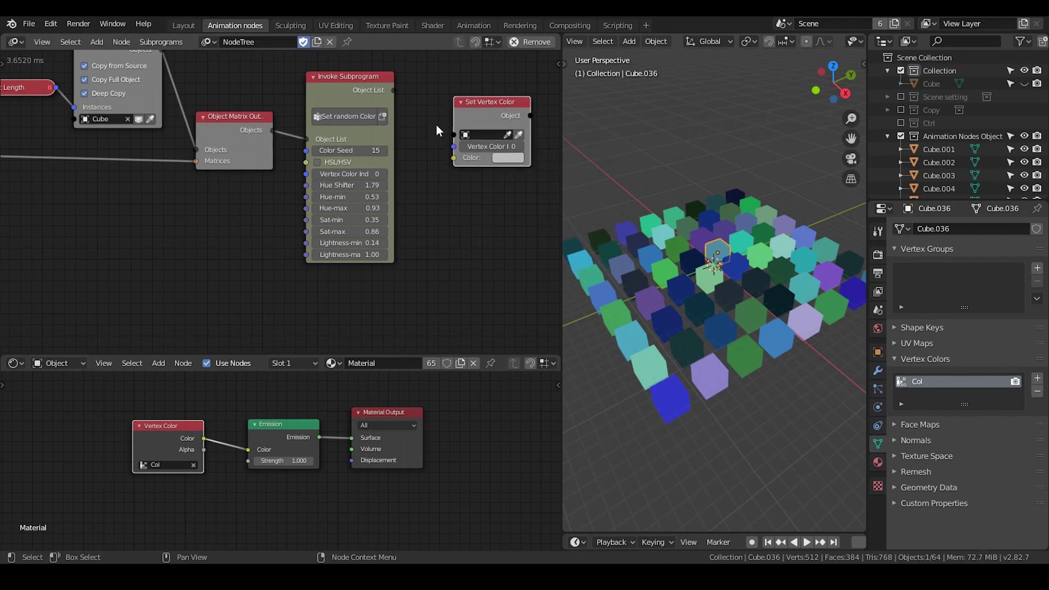
drag(272, 130, 457, 133)
drag(274, 131, 460, 129)
drag(474, 104, 486, 102)
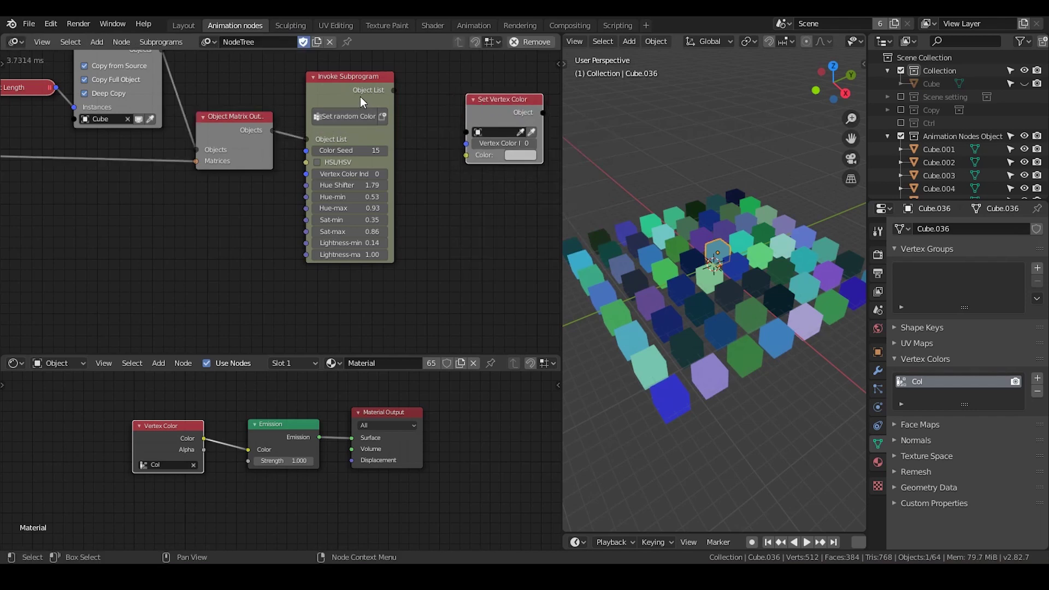
drag(309, 145, 311, 144)
Step: Delete the random colour subprogram node and show Object Matrix Output's context options
click(253, 130)
click(323, 94)
key(x)
click(241, 129)
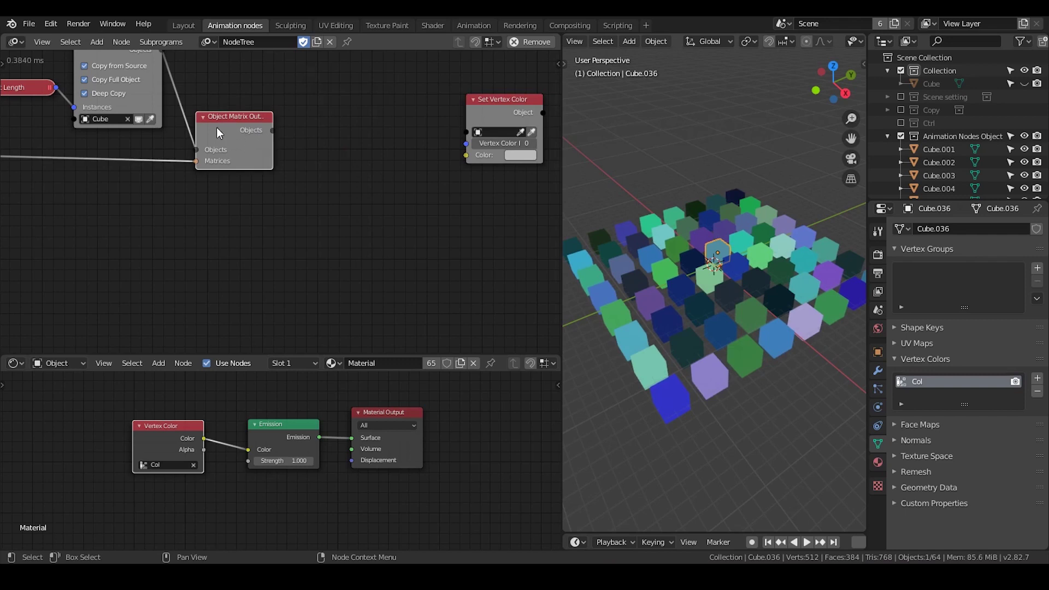
key(w)
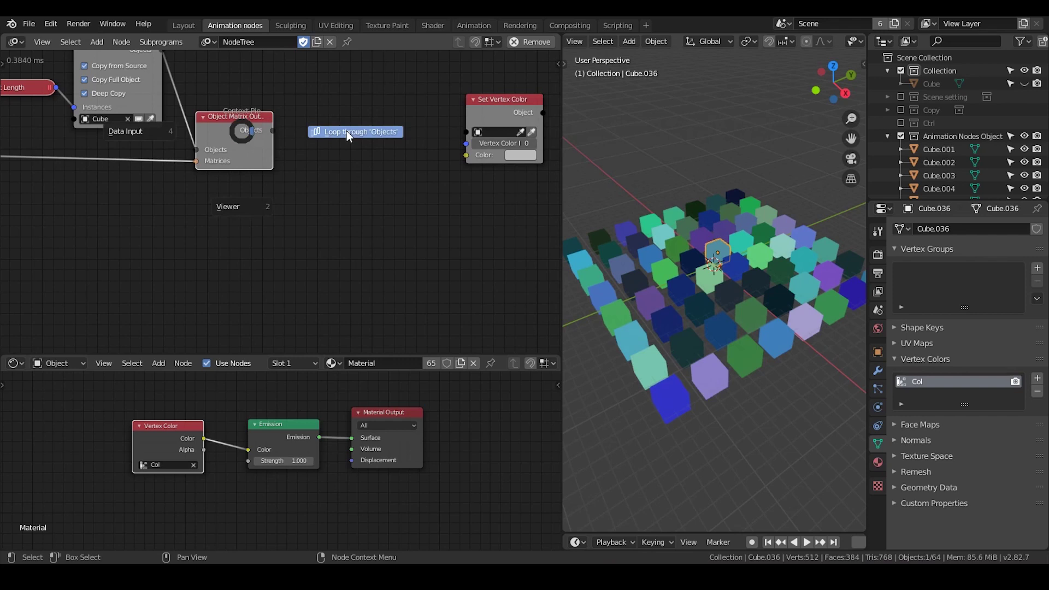
Step: Create a loop through 'Objects' and pass each looped object into Set Vertex Color
click(362, 114)
click(215, 224)
middle_drag(257, 222, 240, 190)
drag(477, 92, 476, 191)
scroll(421, 233, up, 1)
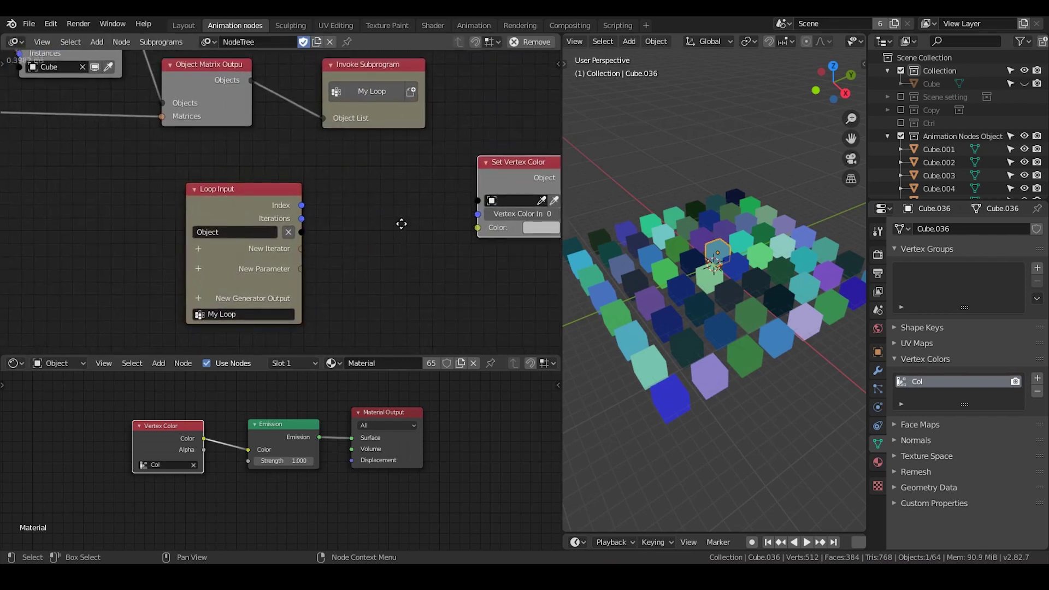
middle_drag(406, 240, 378, 207)
drag(491, 138, 494, 152)
drag(270, 205, 492, 173)
middle_drag(359, 237, 282, 208)
drag(410, 162, 183, 212)
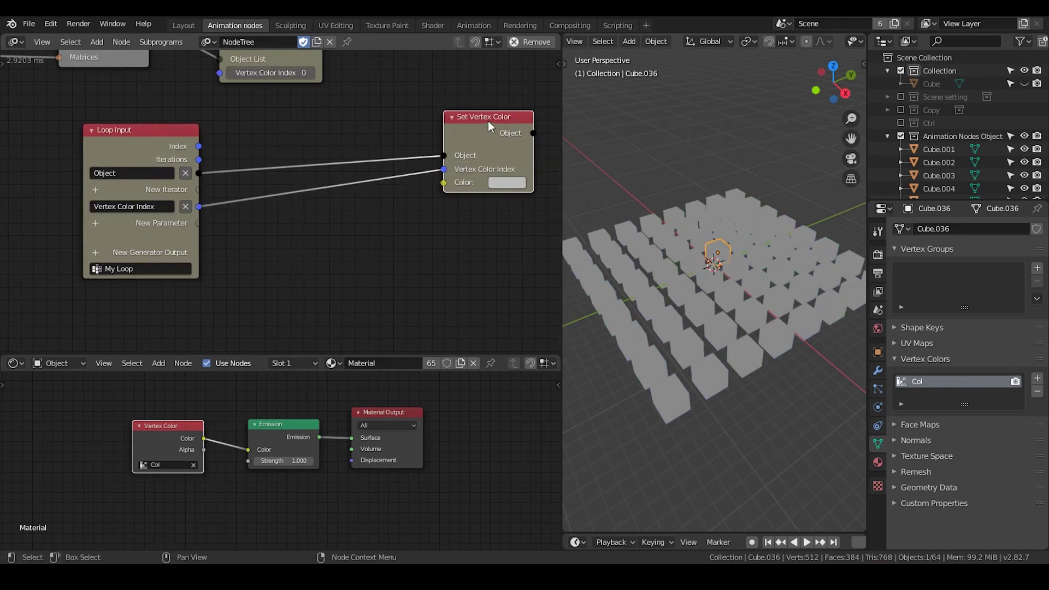
Step: Add new vertex color layers to Cube.029's mesh
click(720, 274)
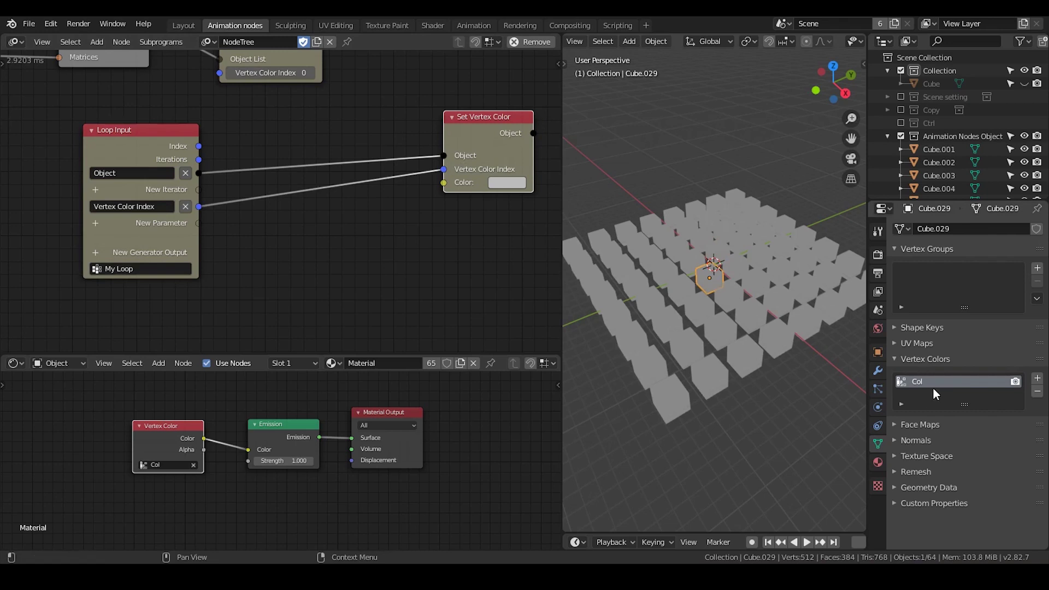
click(1037, 381)
click(1038, 381)
click(1037, 380)
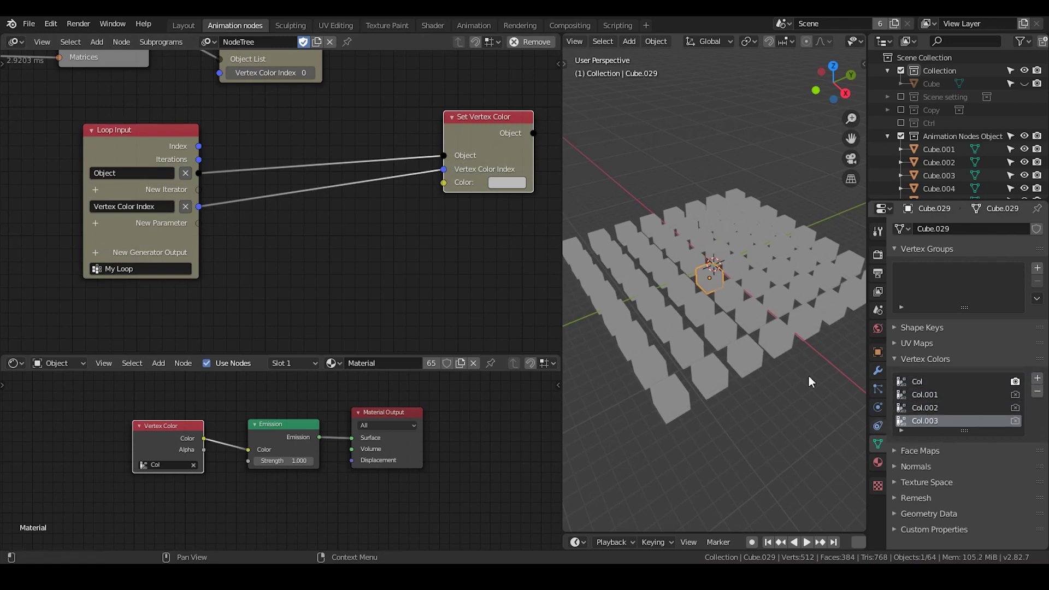
Step: Reposition the Set Vertex Color node and bring up its colour picker
middle_drag(469, 218, 449, 218)
drag(459, 145, 485, 133)
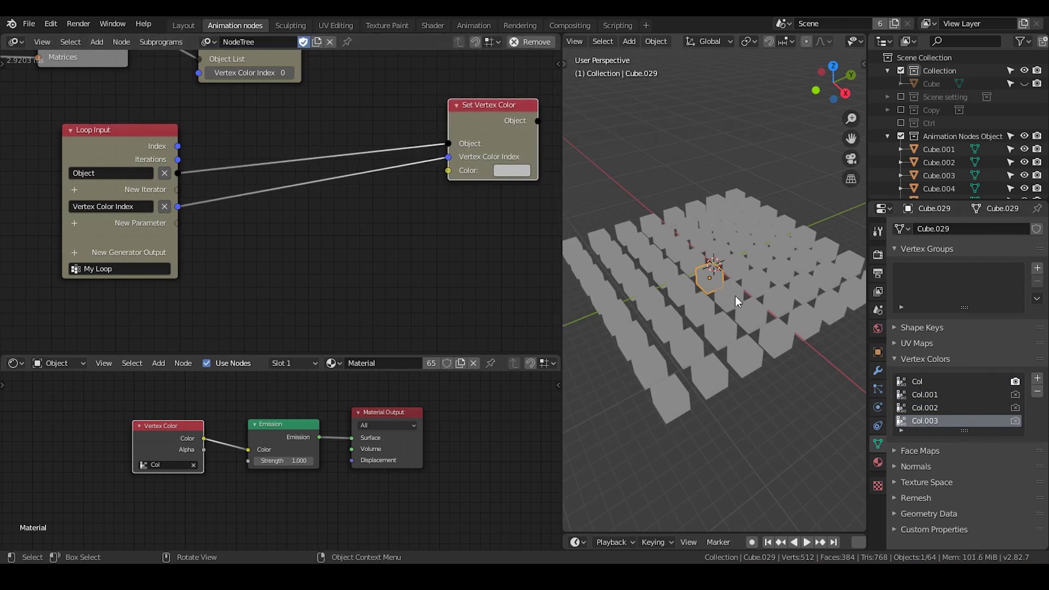
click(504, 173)
Step: Set the vertex colour to a soft salmon red, about H 0.020, S 0.487
click(543, 254)
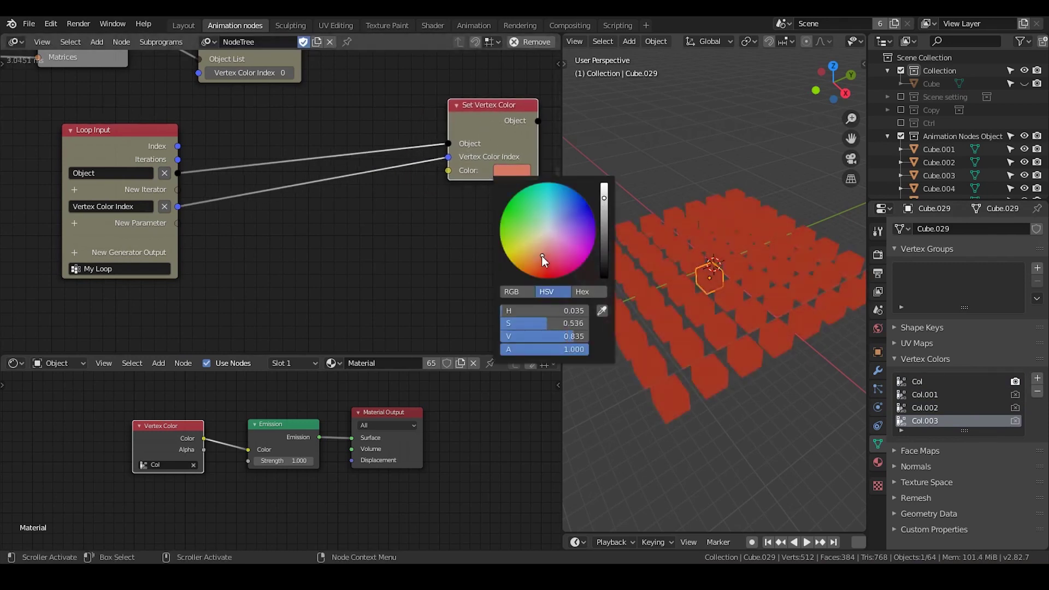
mouse_move(543, 255)
mouse_down()
mouse_move(548, 199)
mouse_move(545, 254)
mouse_up()
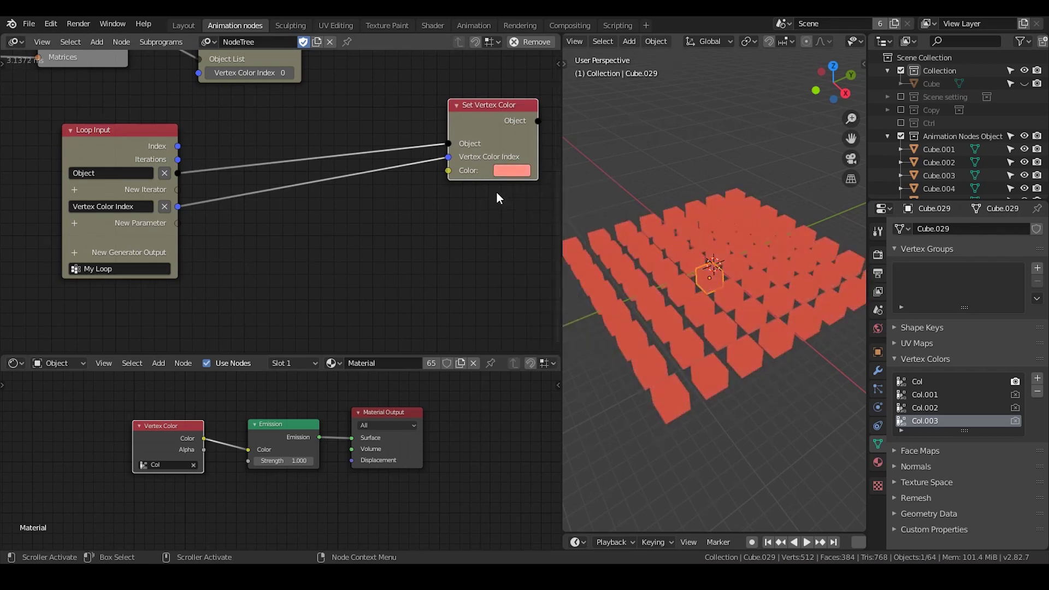
click(695, 257)
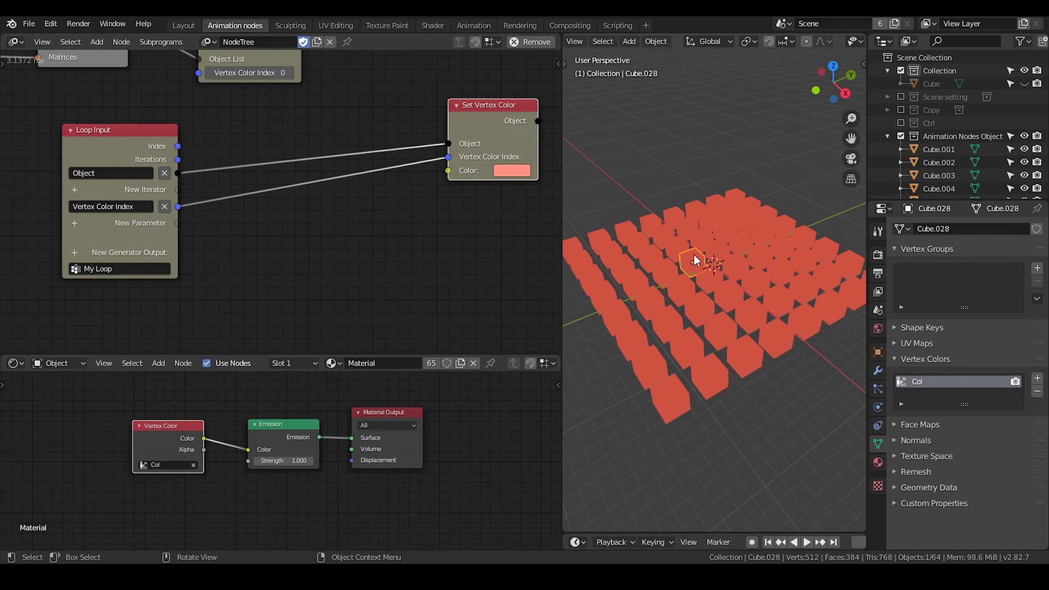
Step: Move the Set Vertex Color node and look over the Invoke Subprogram node
middle_drag(342, 227, 311, 187)
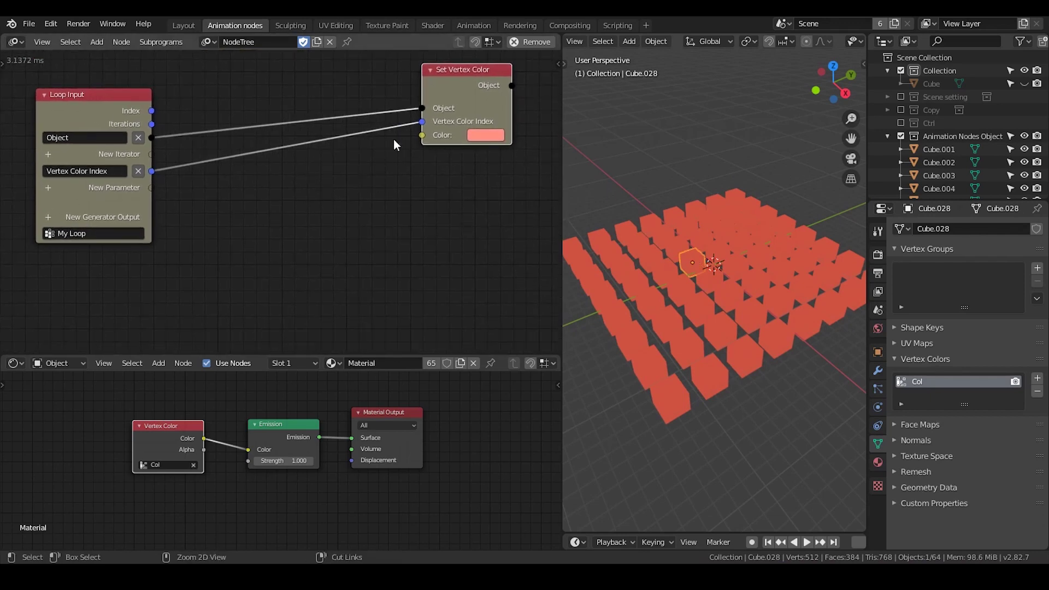
drag(448, 91, 494, 110)
middle_drag(356, 226, 352, 192)
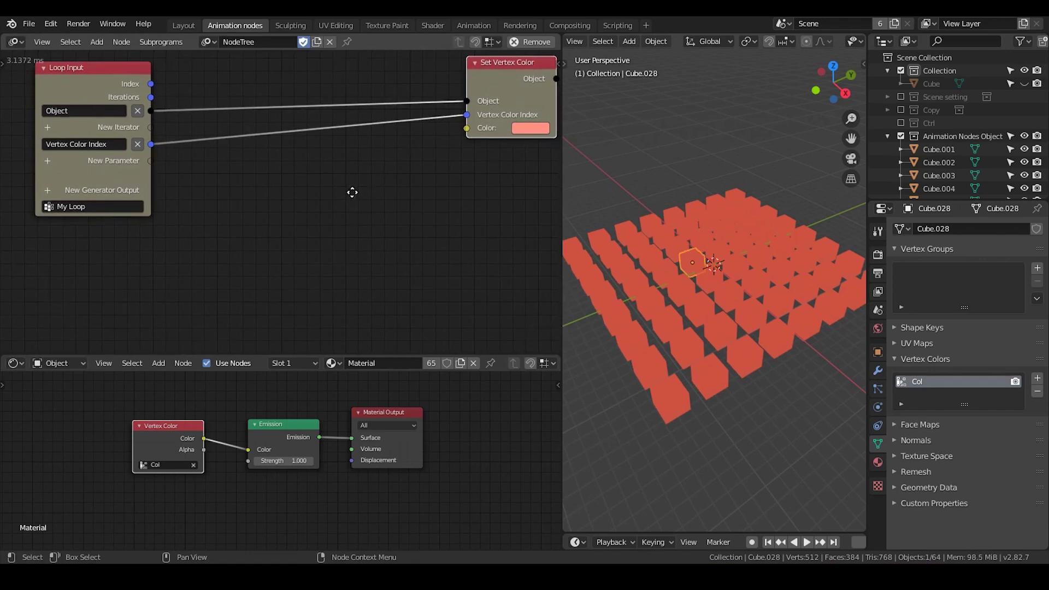
middle_drag(274, 178, 362, 331)
drag(288, 96, 263, 75)
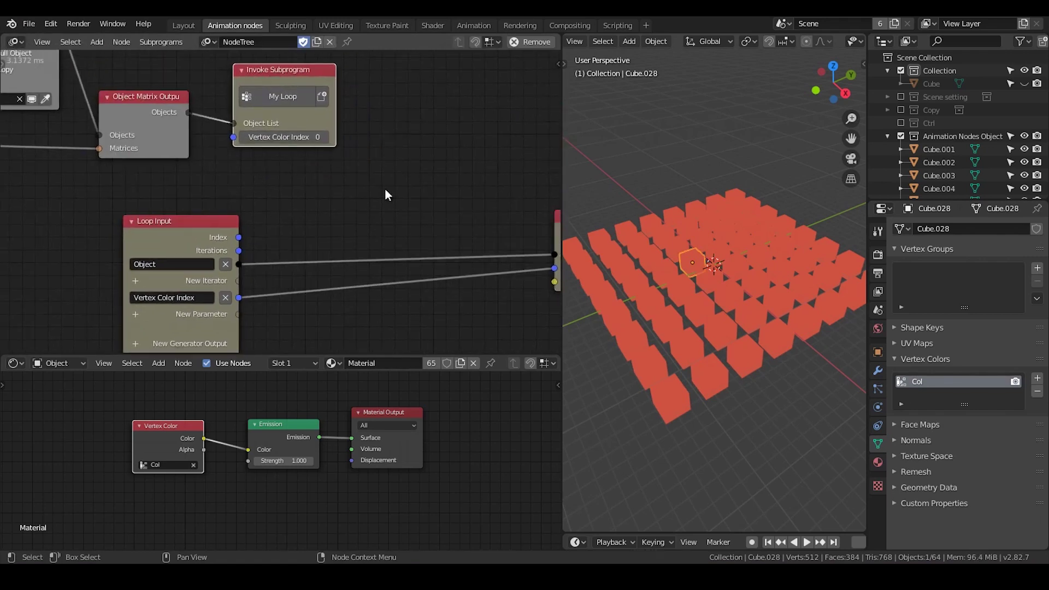
middle_drag(424, 298, 321, 223)
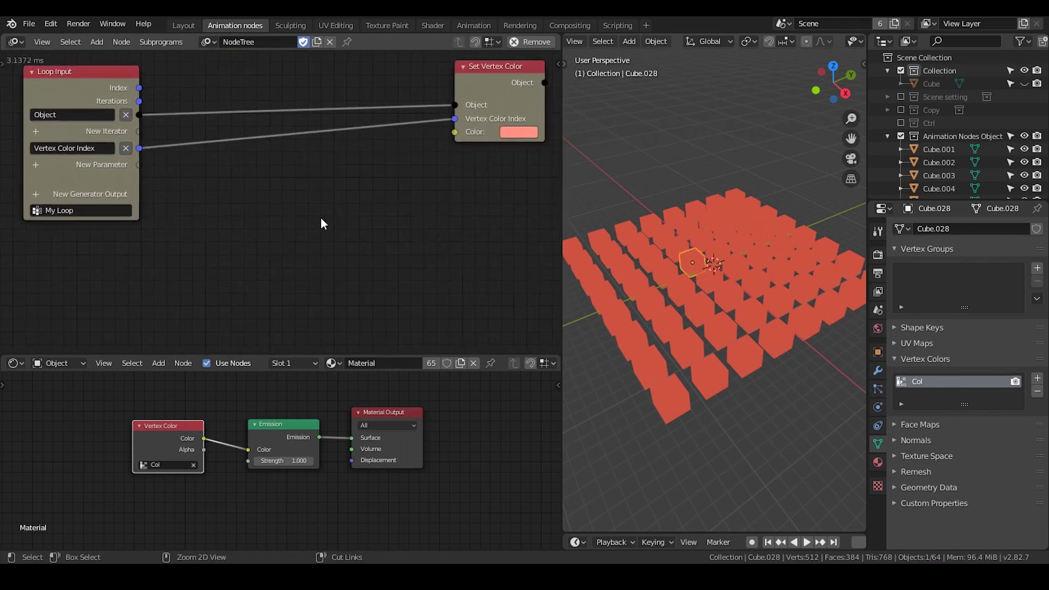
Step: Add a Group Input node below the loop and name it Random Color
key(ctrl+a)
text(grou)
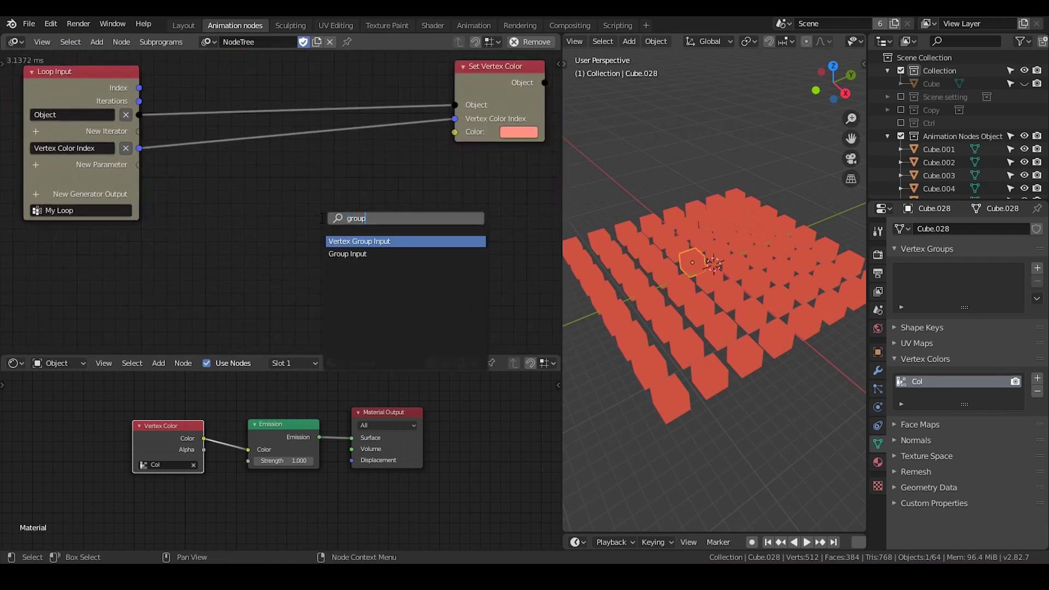
text(p)
key(Down)
key(Return)
click(275, 210)
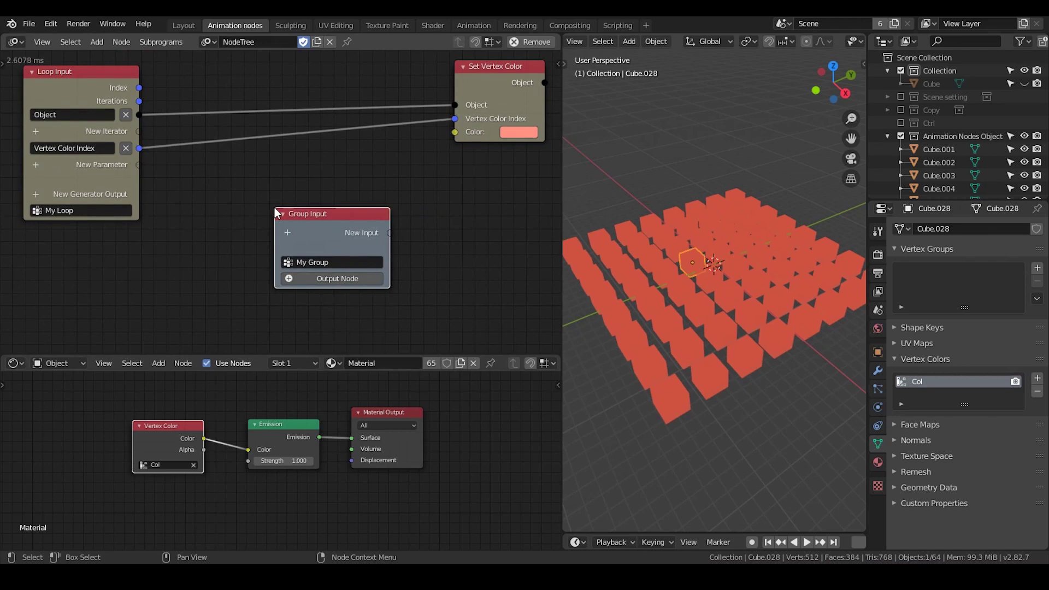
click(318, 261)
text(Random Color)
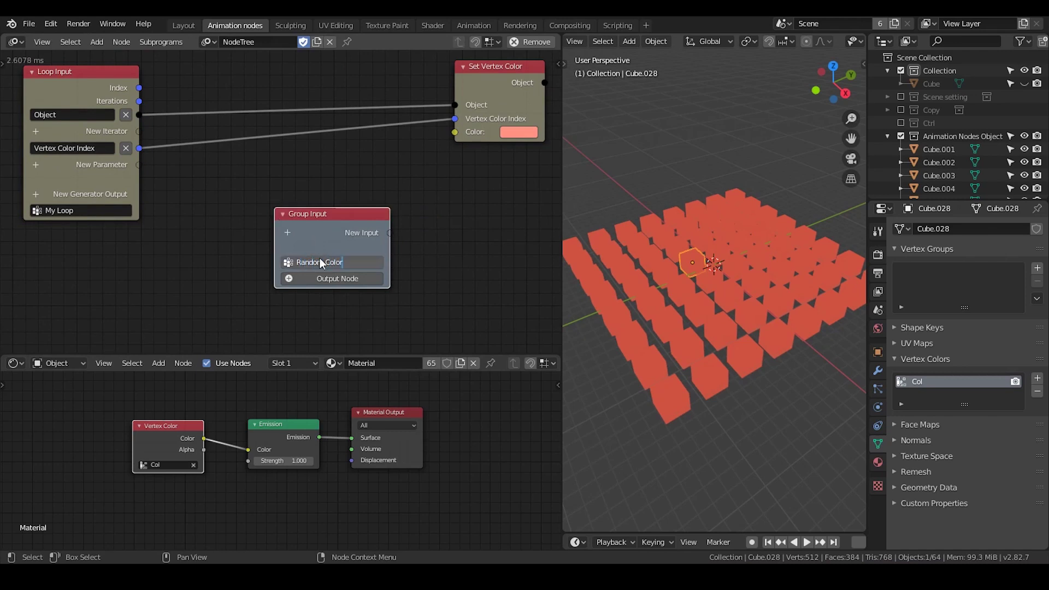
key(Return)
middle_drag(212, 208, 300, 206)
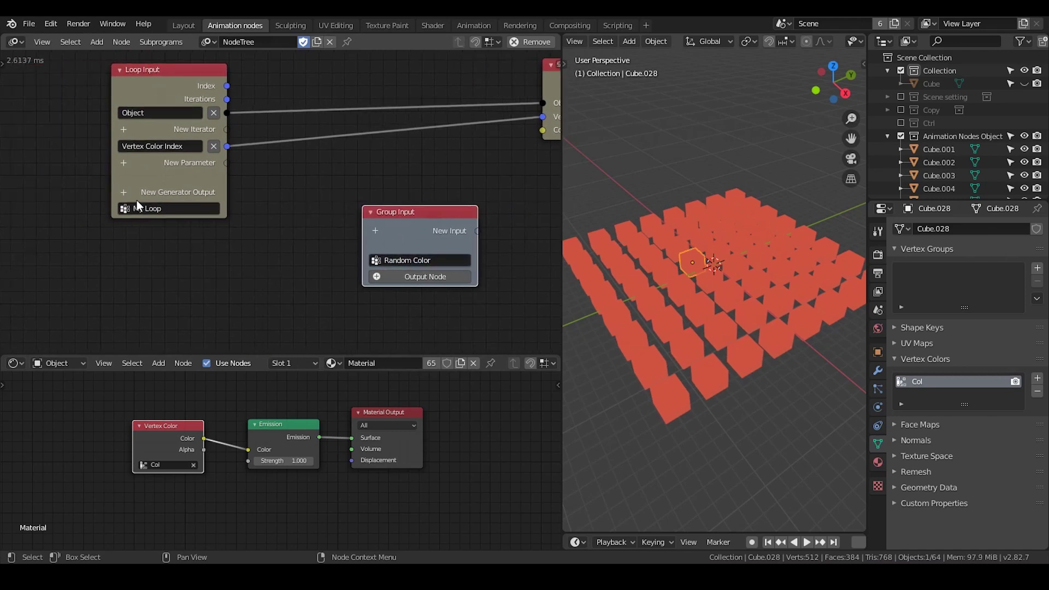
Step: Rename the loop to Set Random Color and move the Group Input node left
click(178, 209)
text(Set)
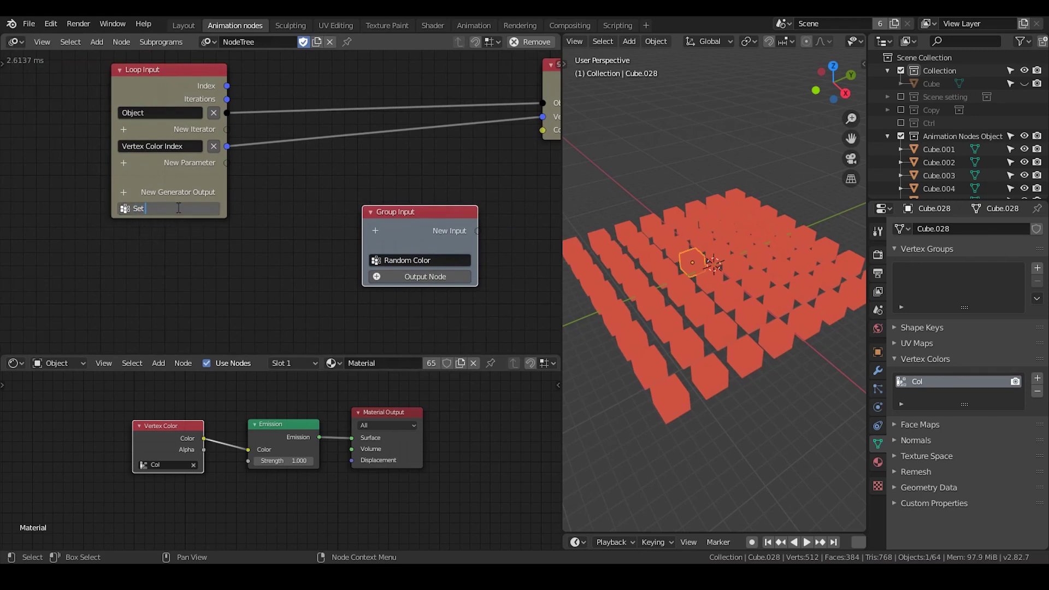
text( Random Color)
key(Return)
middle_drag(264, 237, 239, 229)
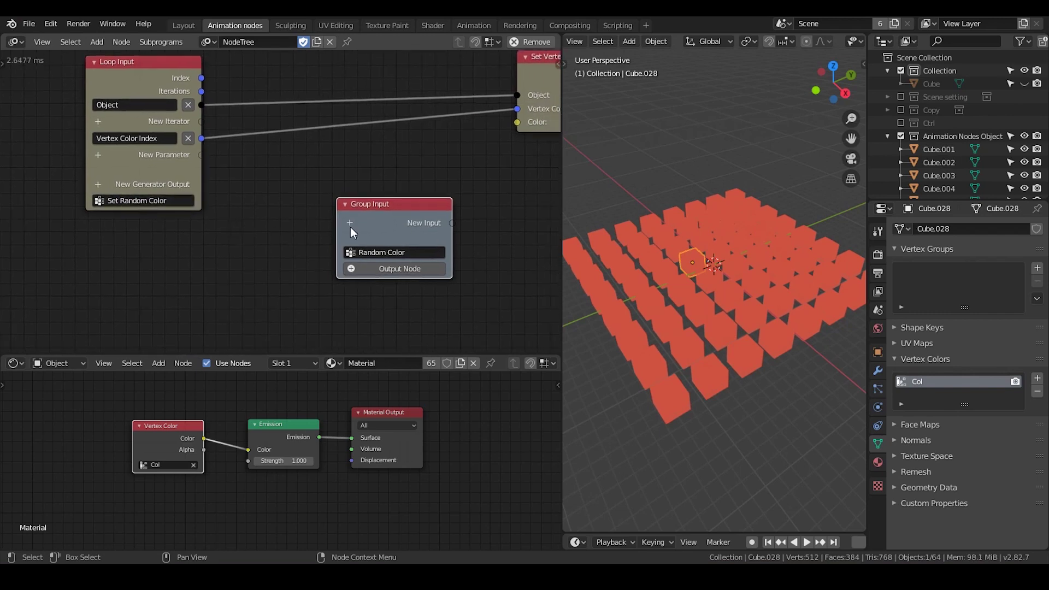
drag(375, 215, 306, 237)
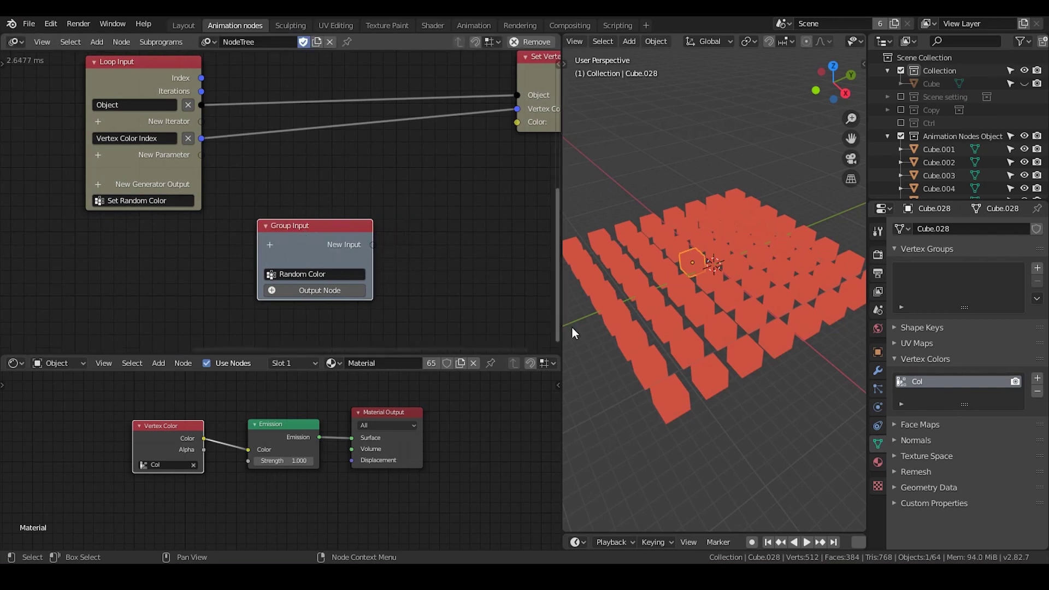
middle_drag(205, 197, 267, 224)
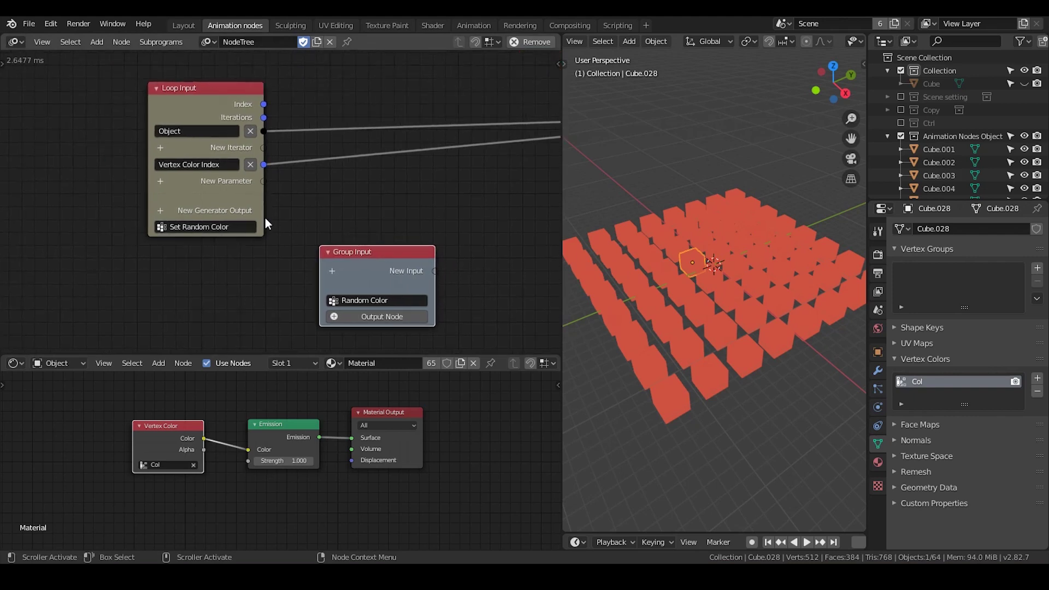
Step: Review the Invoke Subprogram node and nudge Group Input slightly left
click(226, 106)
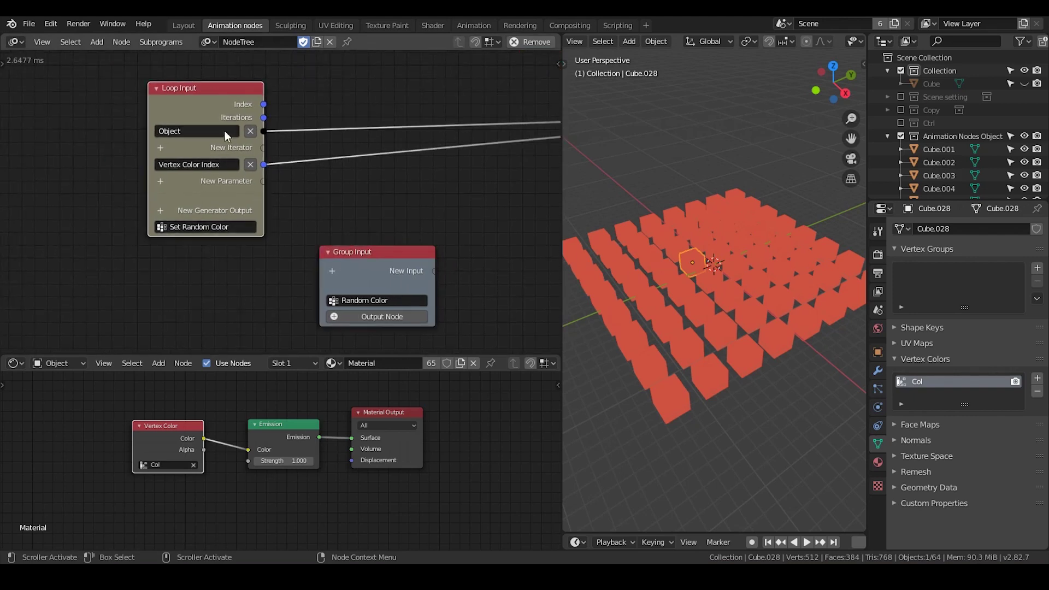
middle_drag(243, 133, 302, 303)
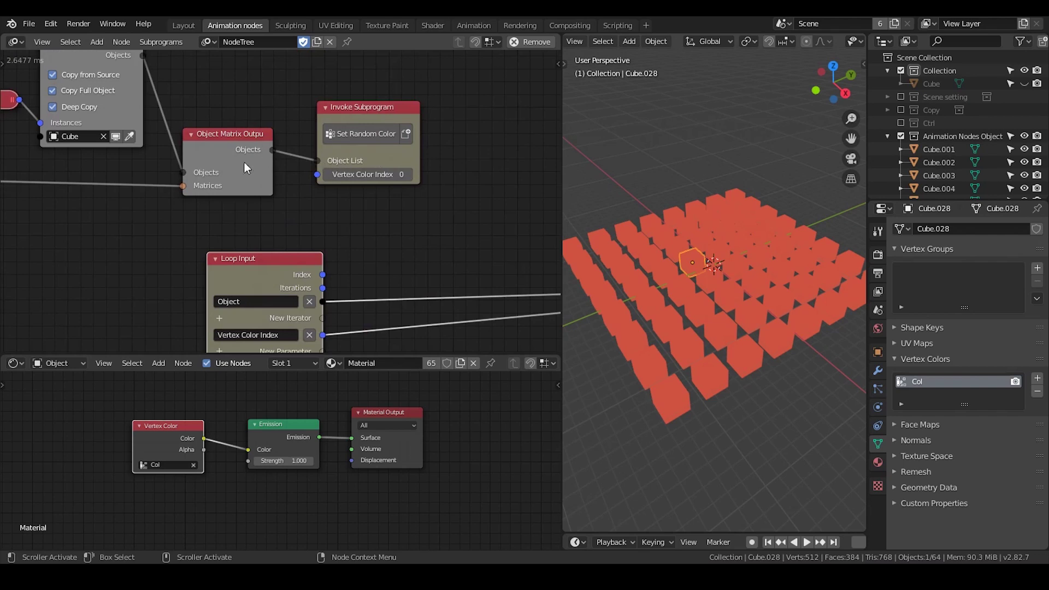
middle_drag(394, 268, 190, 92)
middle_drag(326, 208, 348, 170)
drag(263, 207, 255, 217)
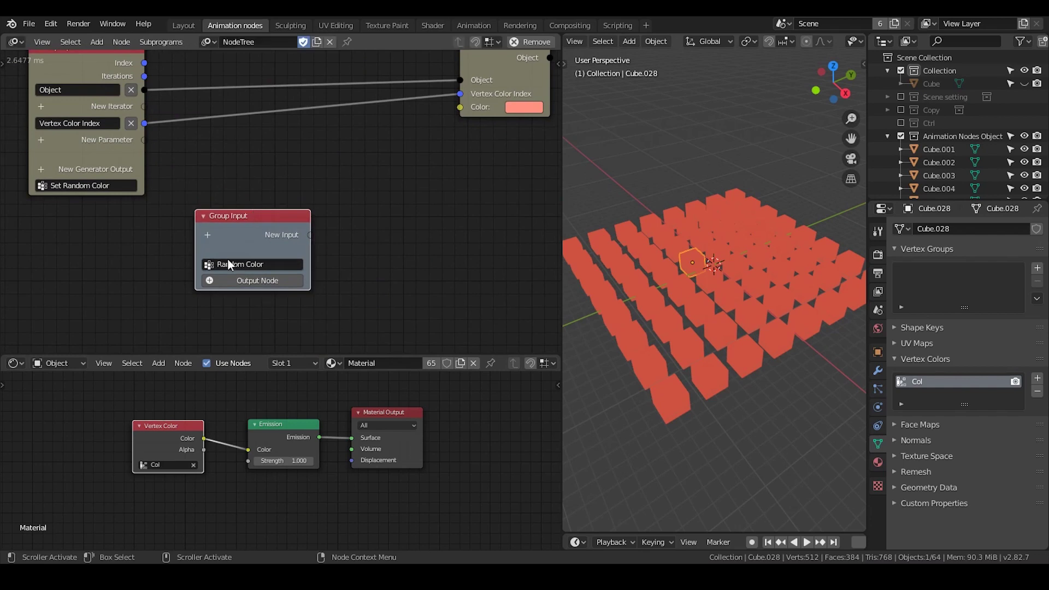
Step: Add an Integer input named Seed to the Random Color group
click(209, 235)
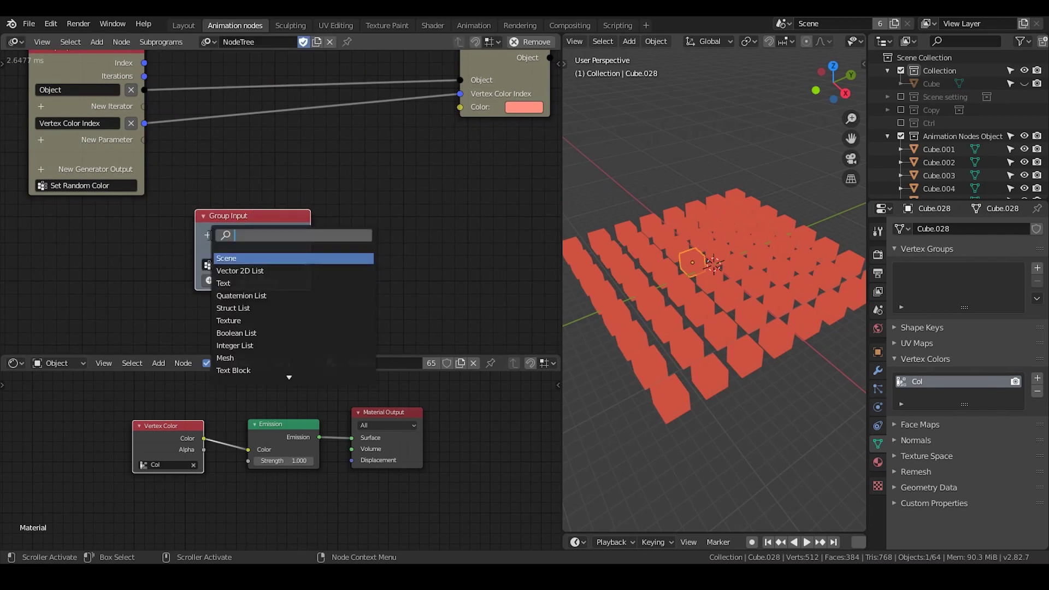
text(integer)
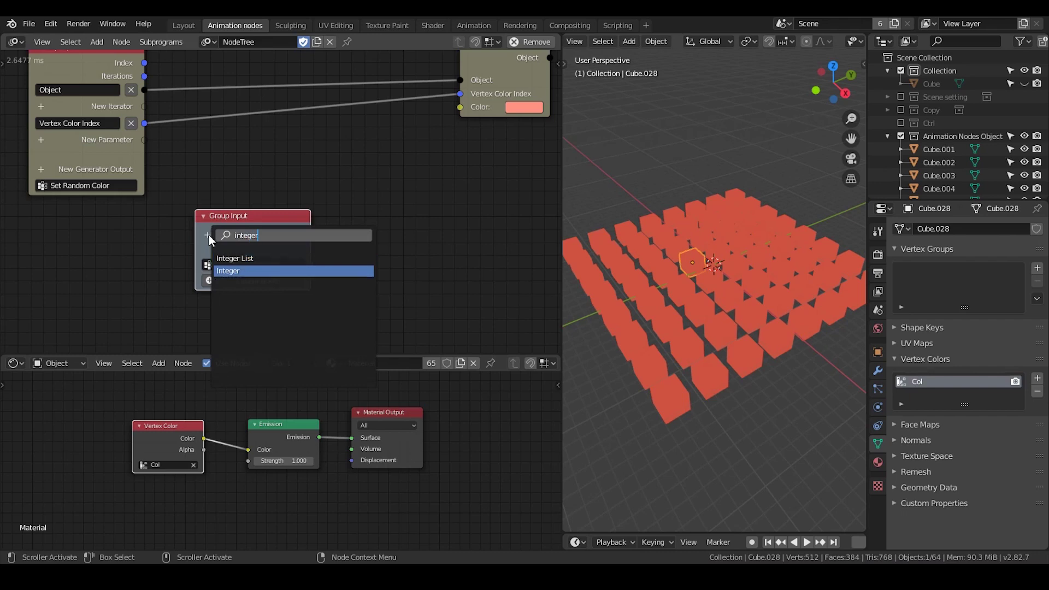
key(Return)
double_click(228, 234)
text(See)
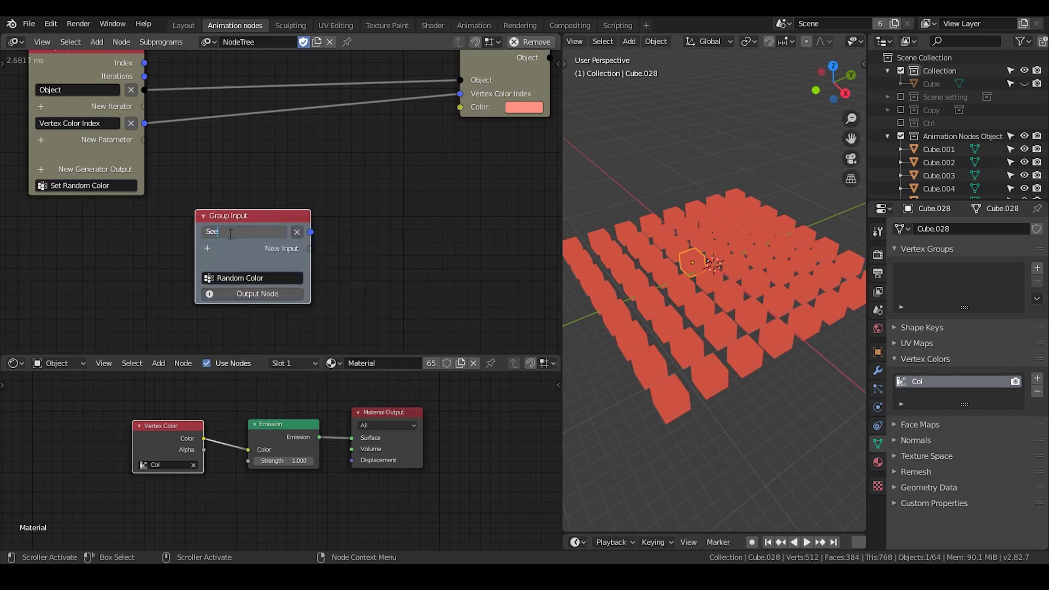
text(d)
key(Return)
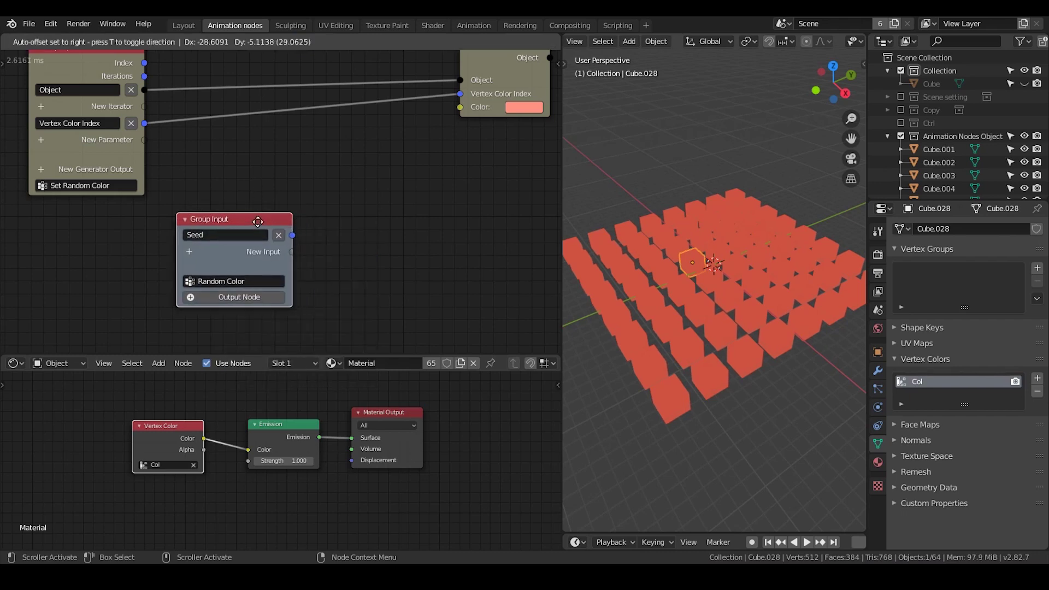
middle_drag(388, 228, 358, 181)
Step: Add a Combine Color node
key(ctrl+a)
text(combine color)
key(Return)
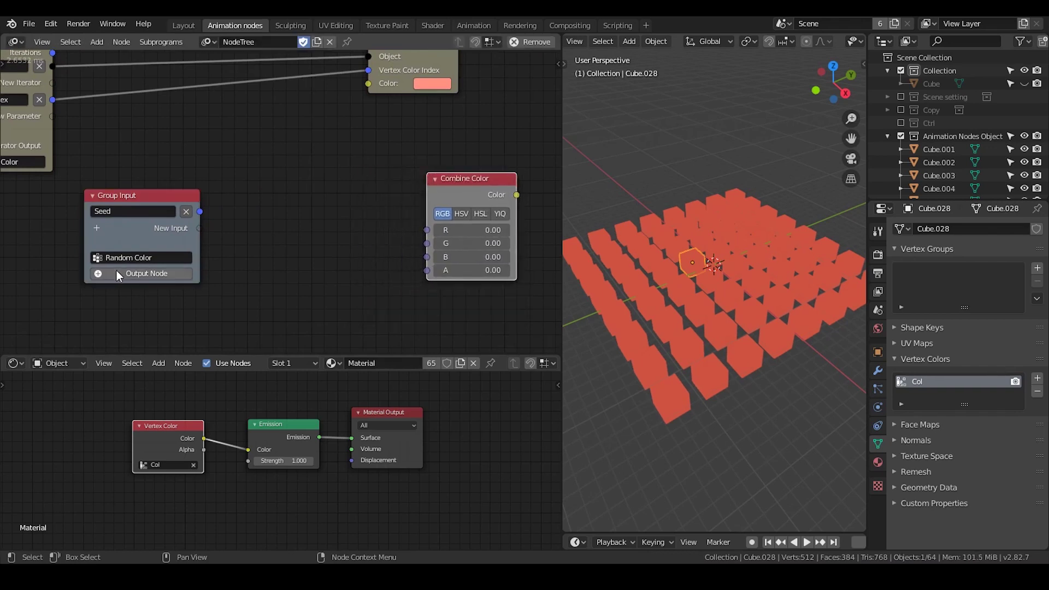
Step: Add a Group Output beside Combine Color and link its Color to a new output
click(117, 272)
click(300, 223)
middle_drag(250, 246, 72, 223)
drag(152, 232, 407, 161)
drag(338, 172, 380, 185)
Step: Move Combine Color and Group Output together up and to the right
drag(419, 116, 311, 175)
key(g)
click(363, 163)
middle_drag(227, 229, 336, 203)
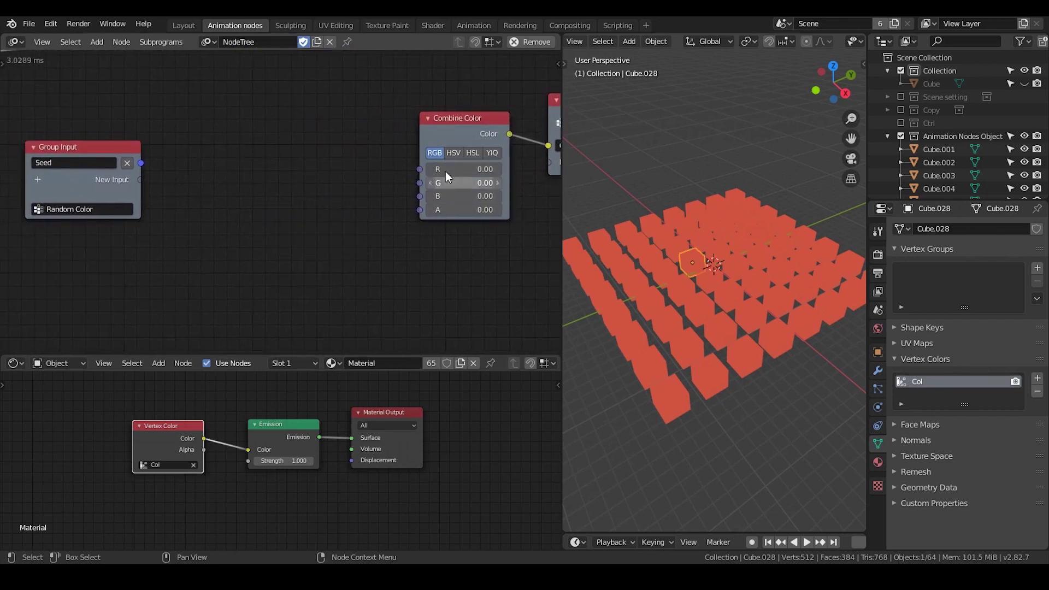
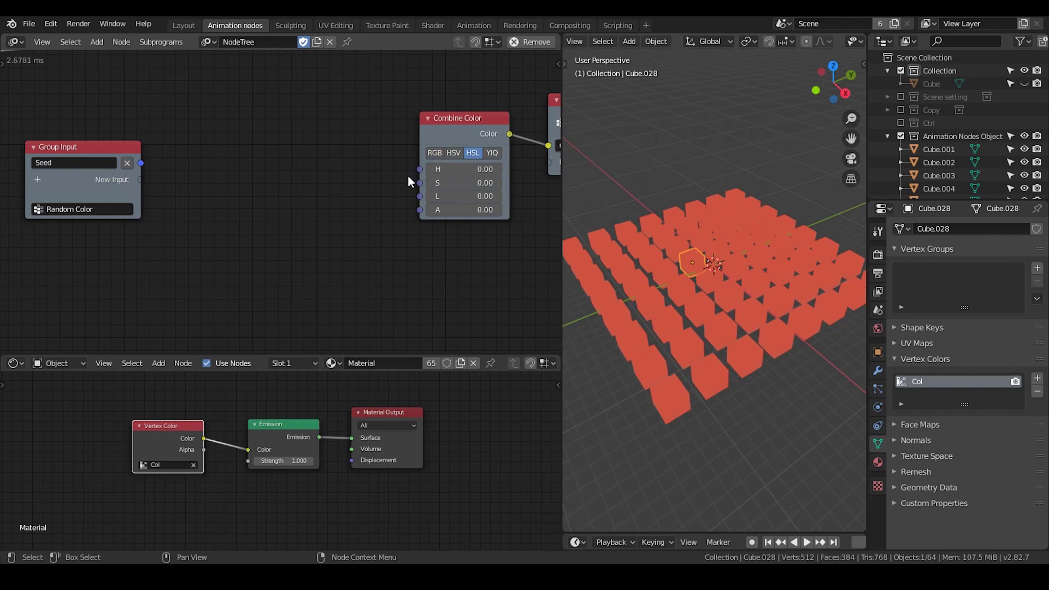
Step: Compare HSV and HSL on Combine Color, leaving it in HSL with L set to 1
click(451, 154)
click(463, 155)
click(458, 157)
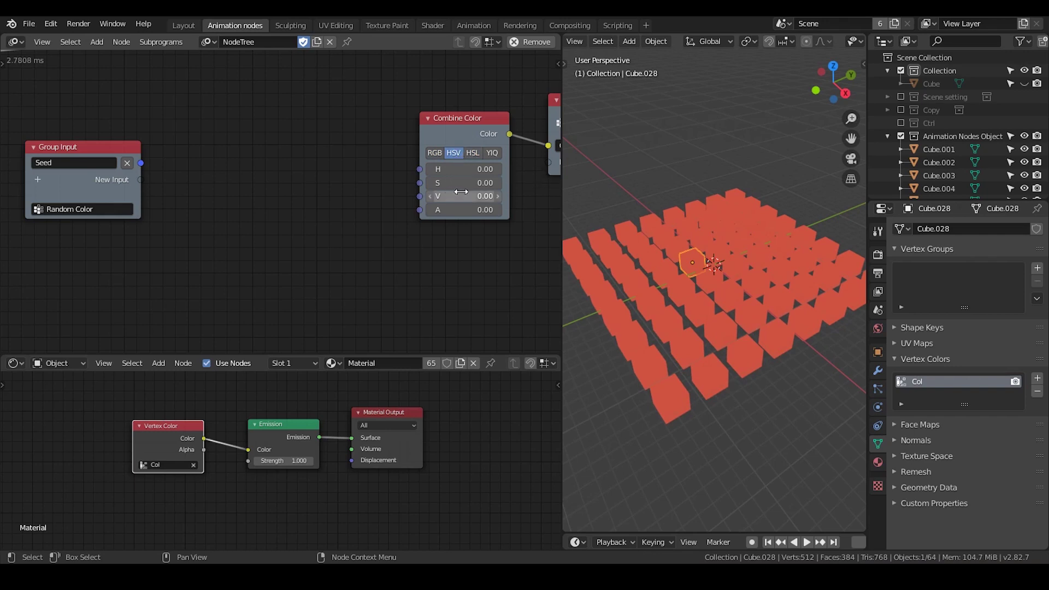
click(472, 153)
click(453, 153)
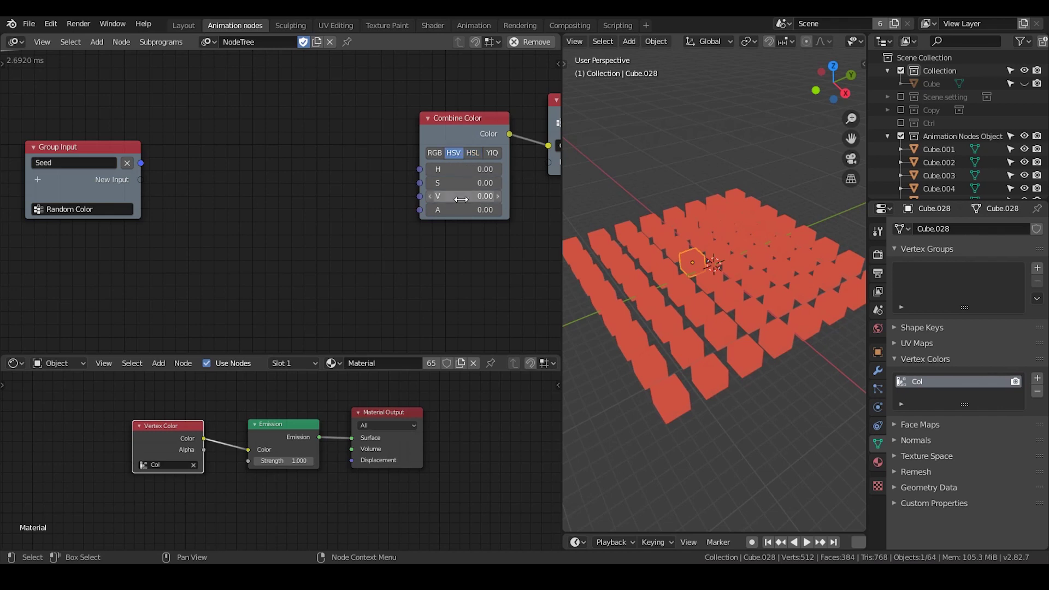
click(475, 153)
click(463, 199)
text(1)
key(Return)
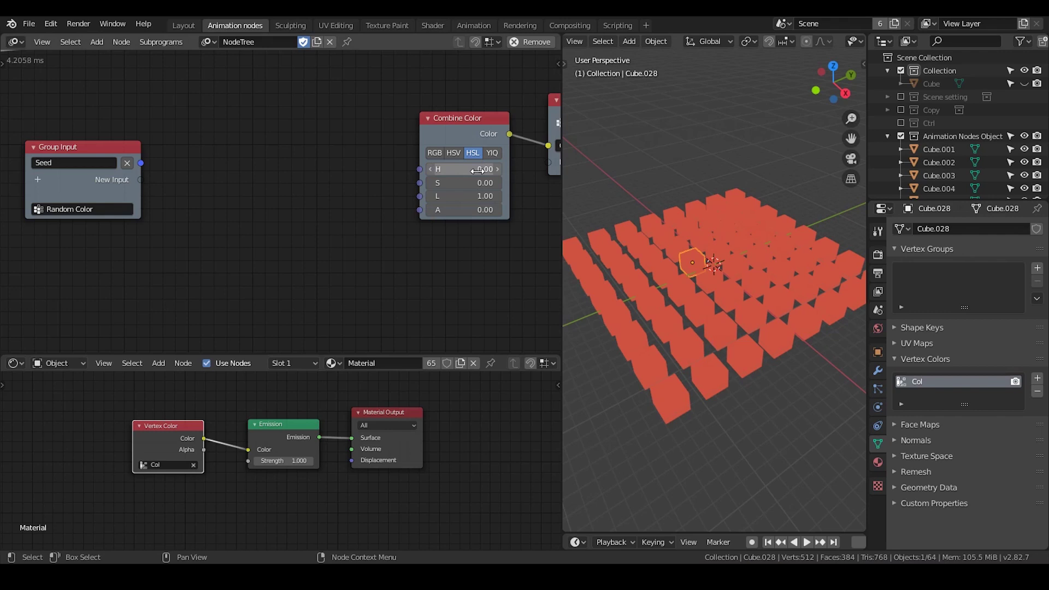
click(455, 152)
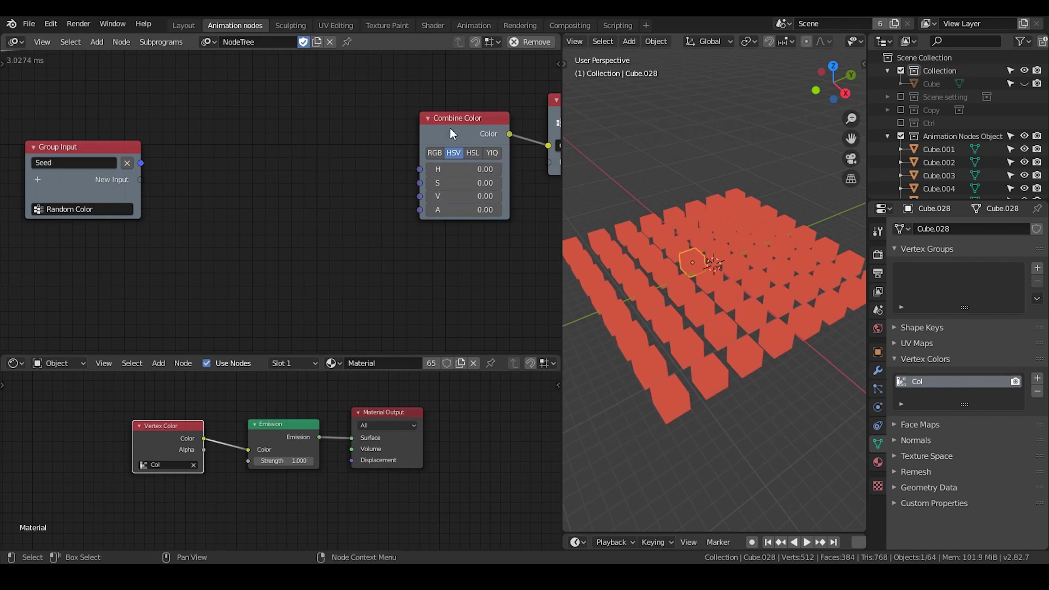
click(472, 153)
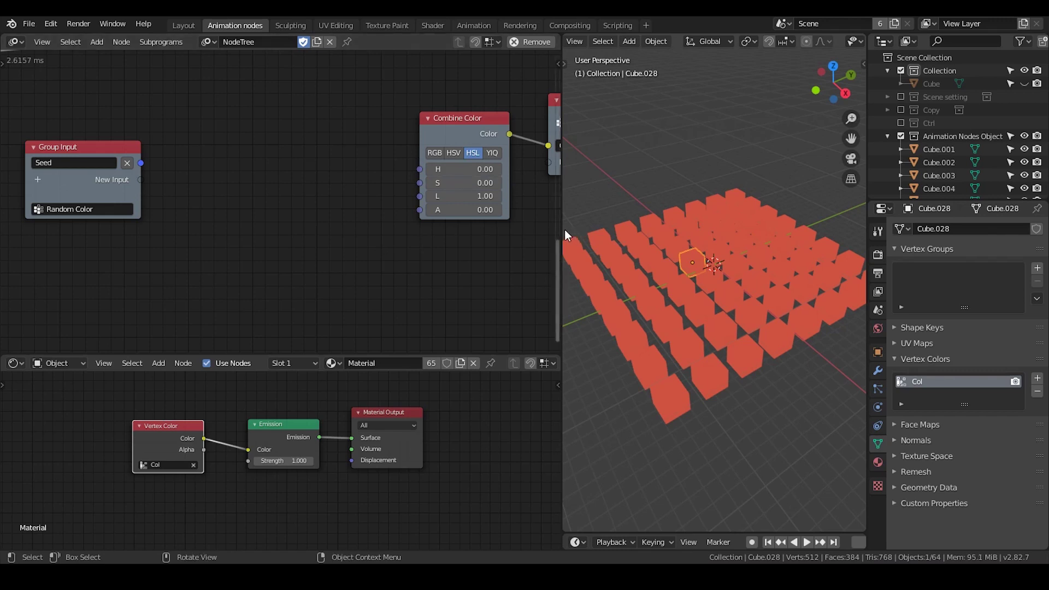
Step: Add a Random Number node left of Combine Color and switch Combine Color to HSV
drag(563, 230, 611, 229)
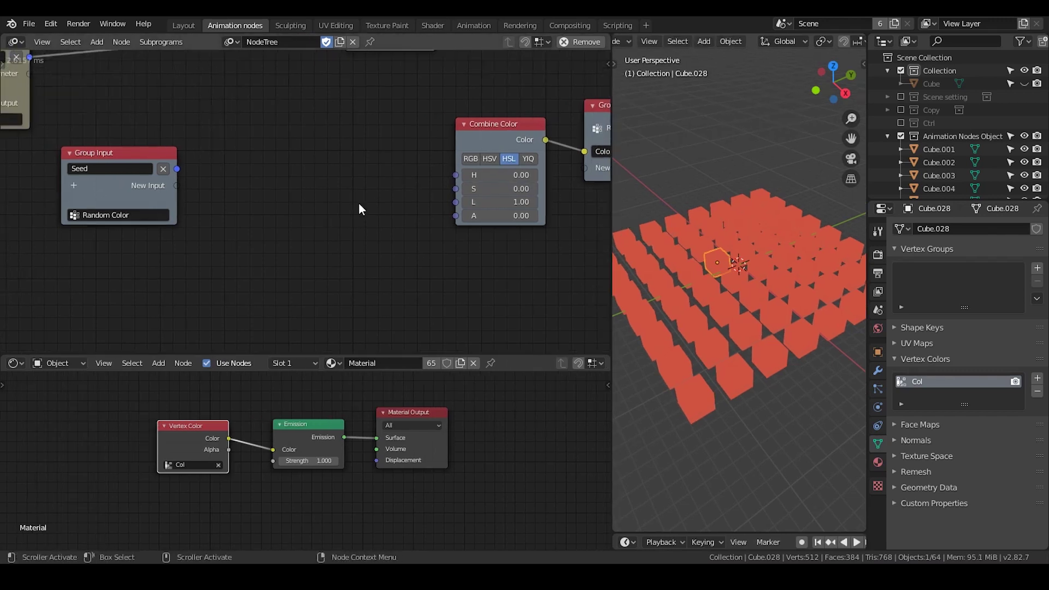
drag(465, 140, 463, 133)
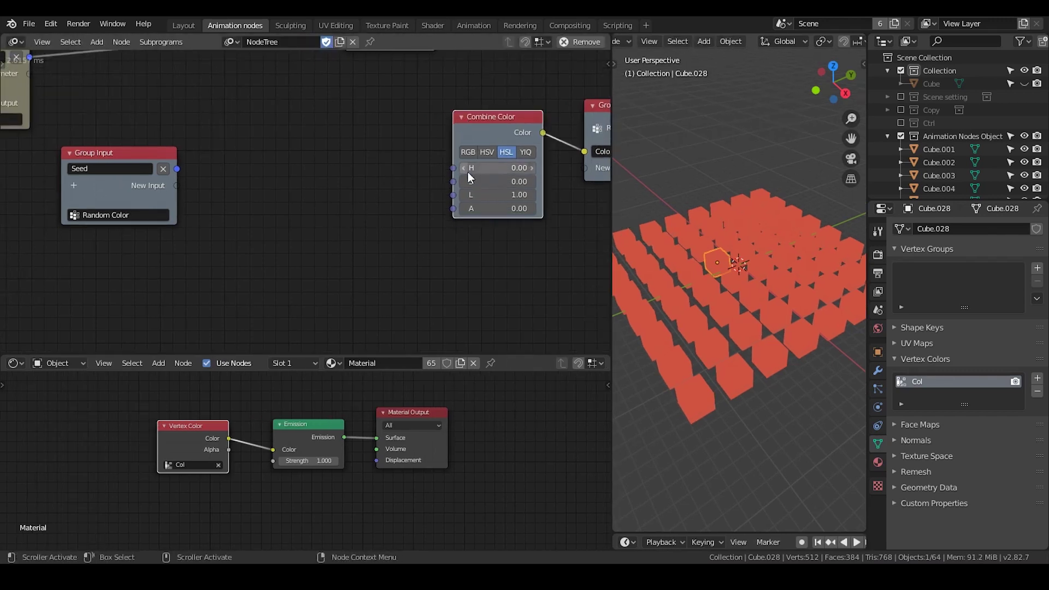
key(ctrl+a)
text(rand)
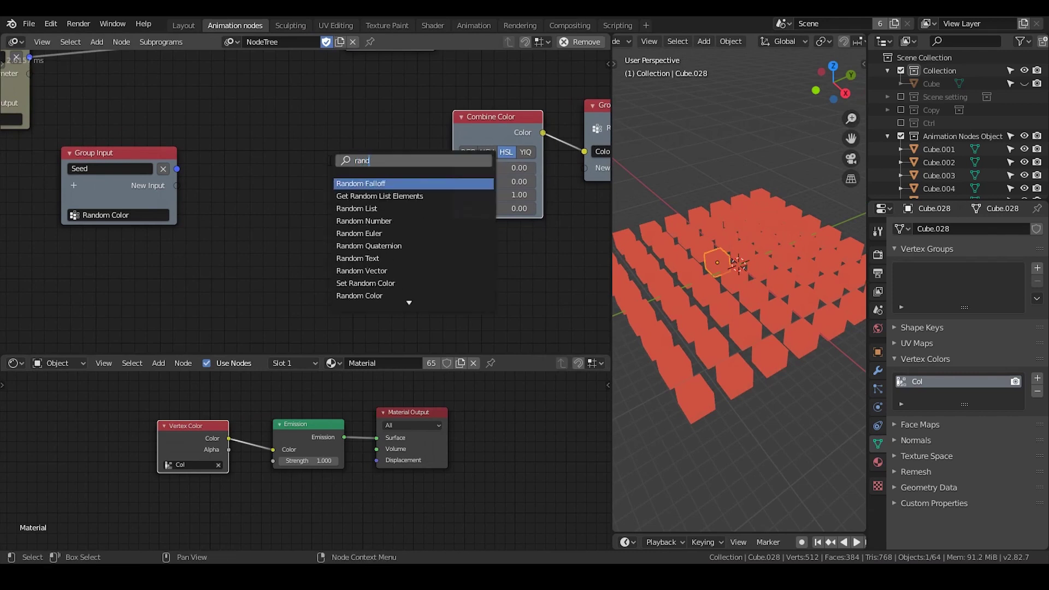
text(om num)
key(Return)
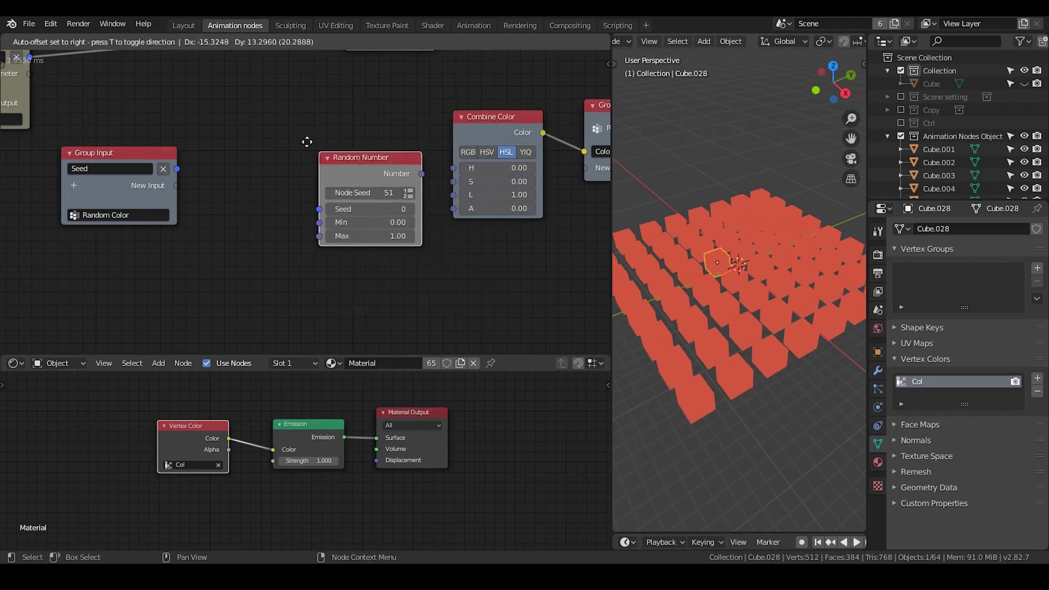
click(275, 111)
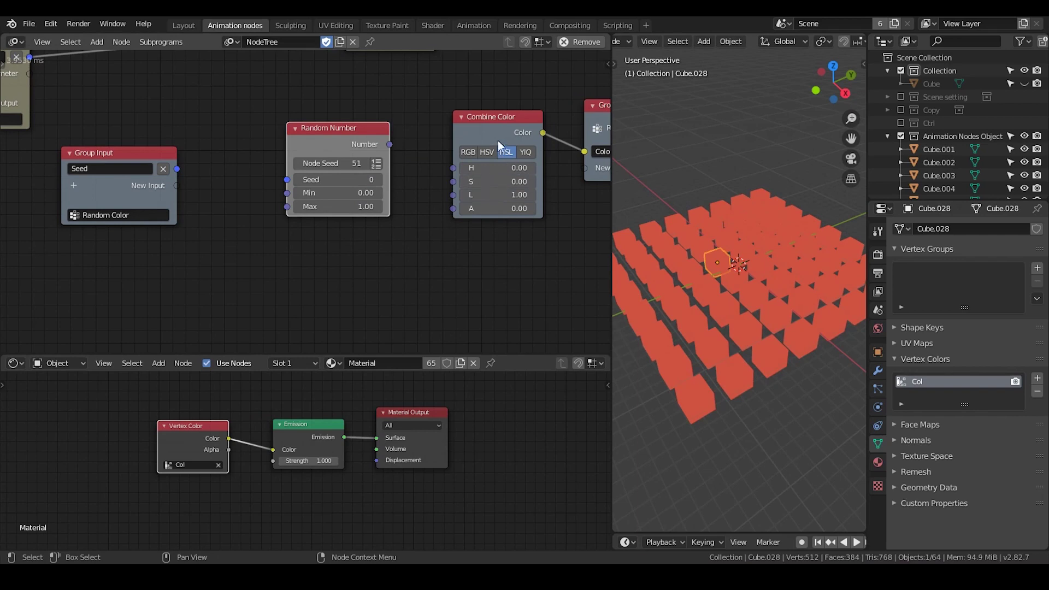
click(486, 152)
drag(330, 142, 331, 130)
Step: Link Seed into the Random Number node and its Number into the H socket
drag(177, 168, 288, 164)
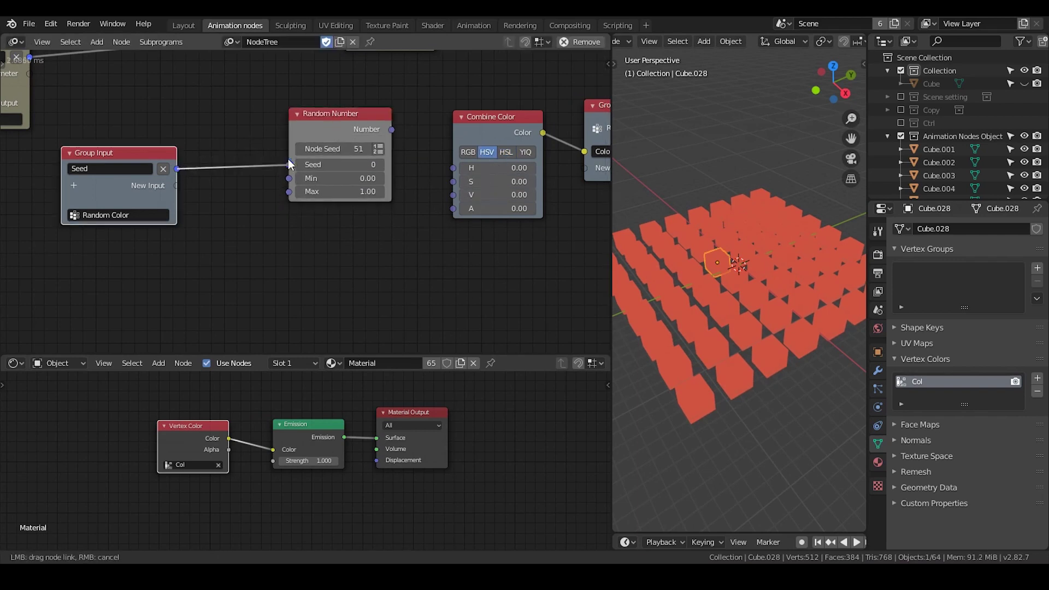
drag(321, 125, 303, 127)
drag(373, 128, 453, 170)
drag(326, 124, 326, 121)
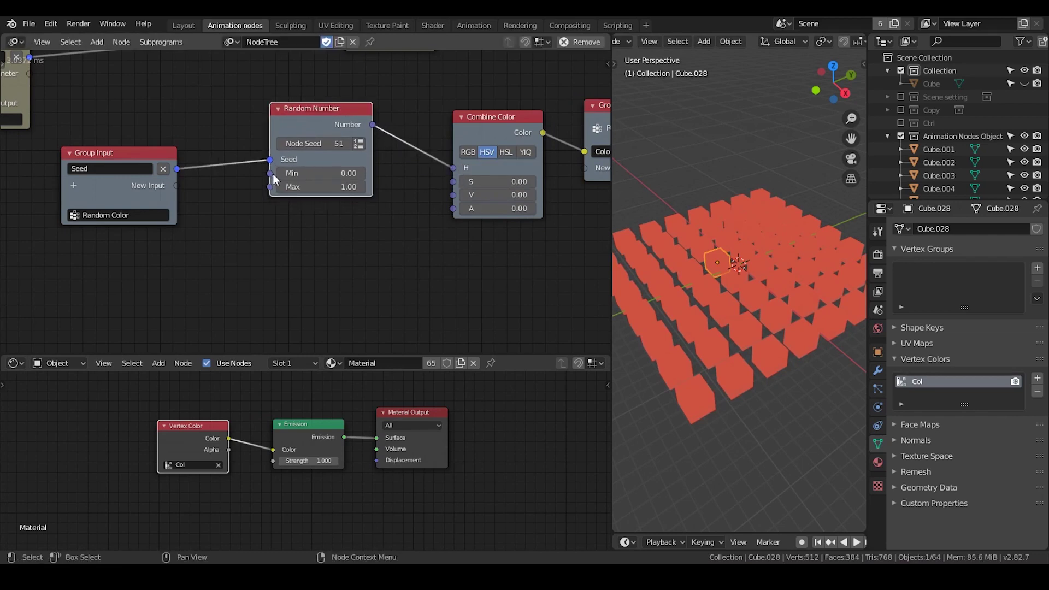
Step: Expose Min and Max as group inputs named 'Hue min' and 'Hue max', then duplicate the Random Number node
drag(270, 174, 181, 189)
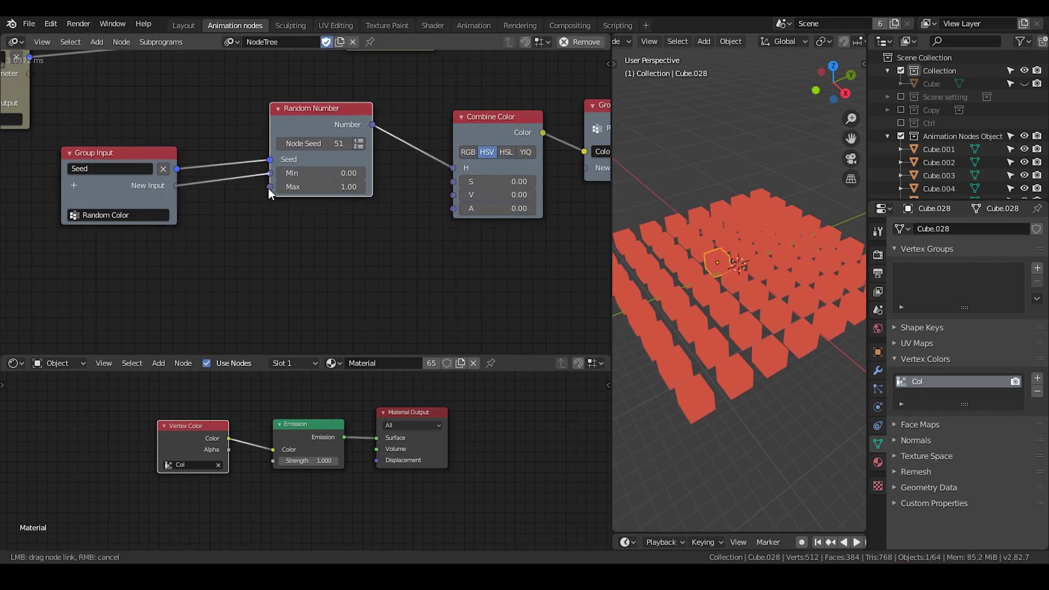
drag(269, 187, 175, 199)
double_click(113, 183)
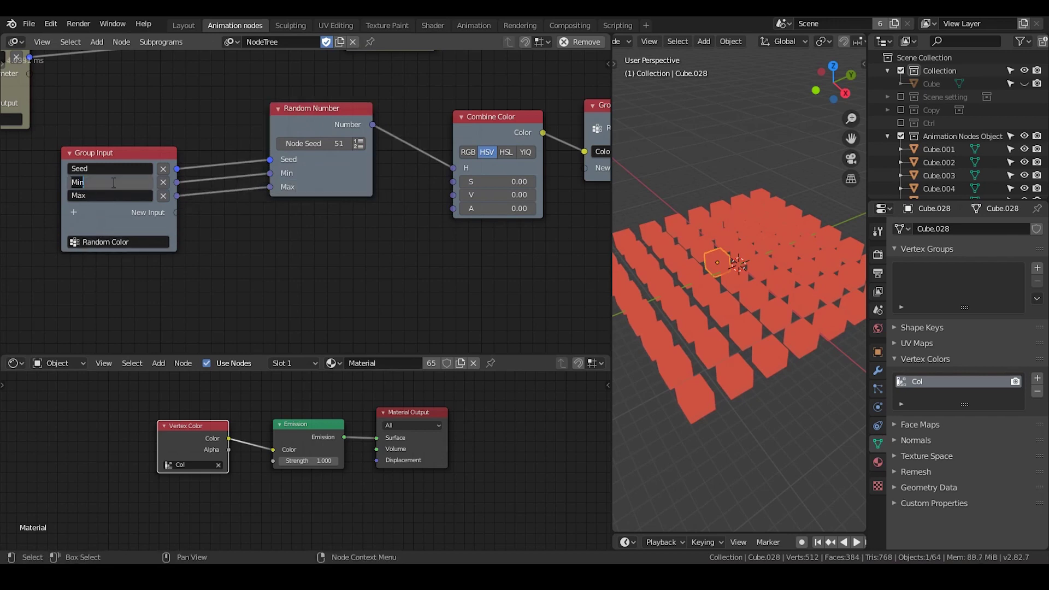
text(Hue min)
double_click(110, 194)
text(H)
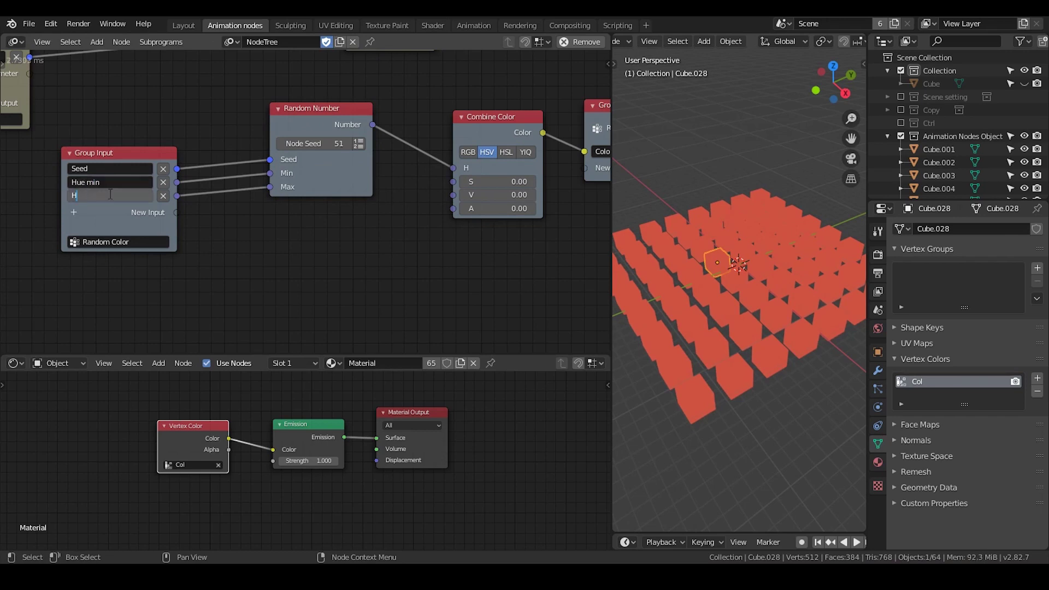
text(ue max)
key(Return)
click(314, 116)
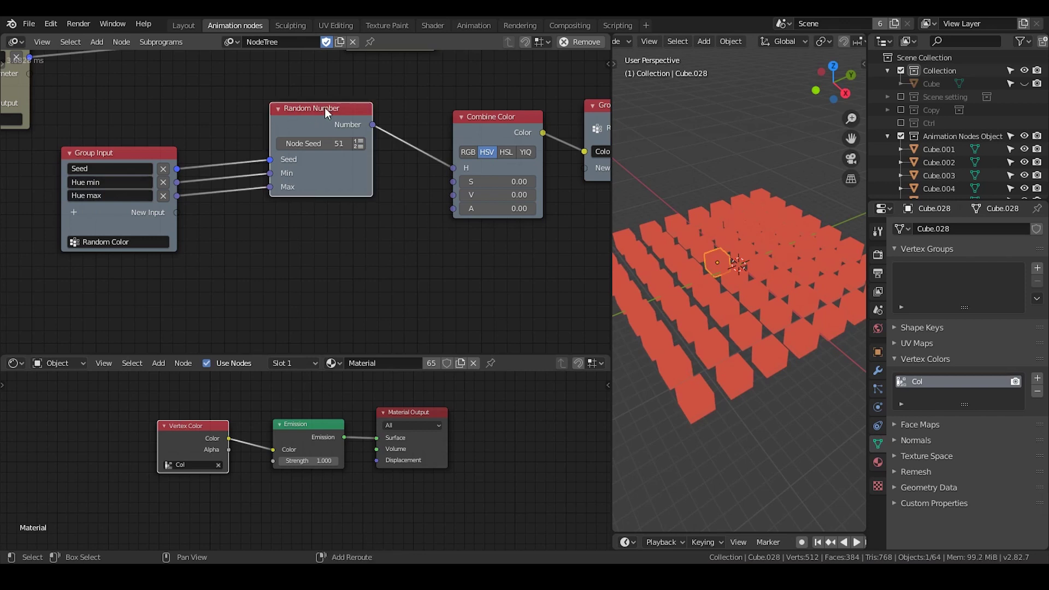
key(shift+d)
Step: Place the Random Number copy below, wiring Seed, Hue min and Hue max into it
click(346, 180)
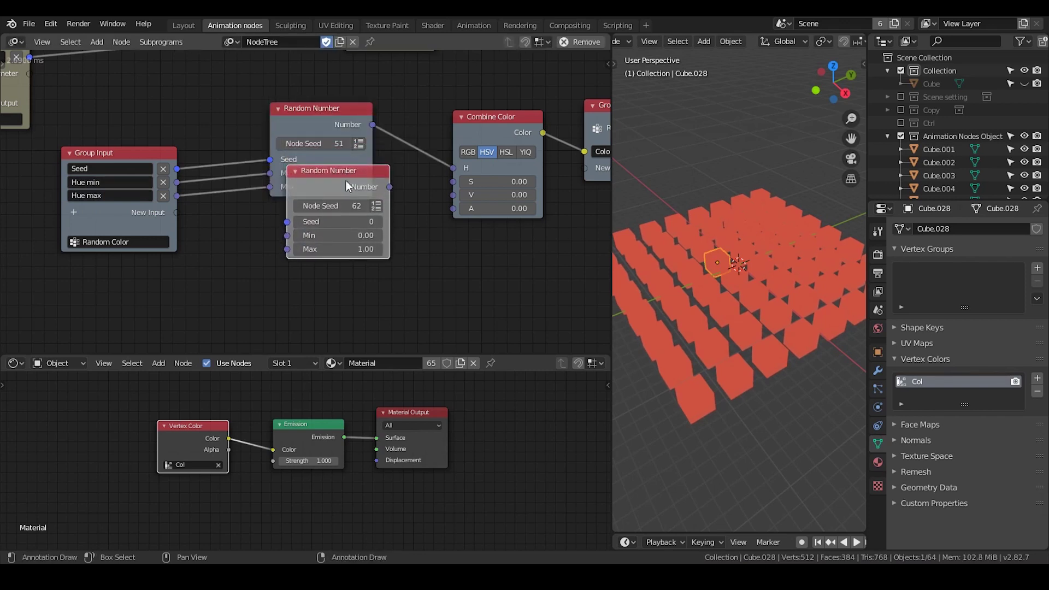
drag(332, 175, 340, 180)
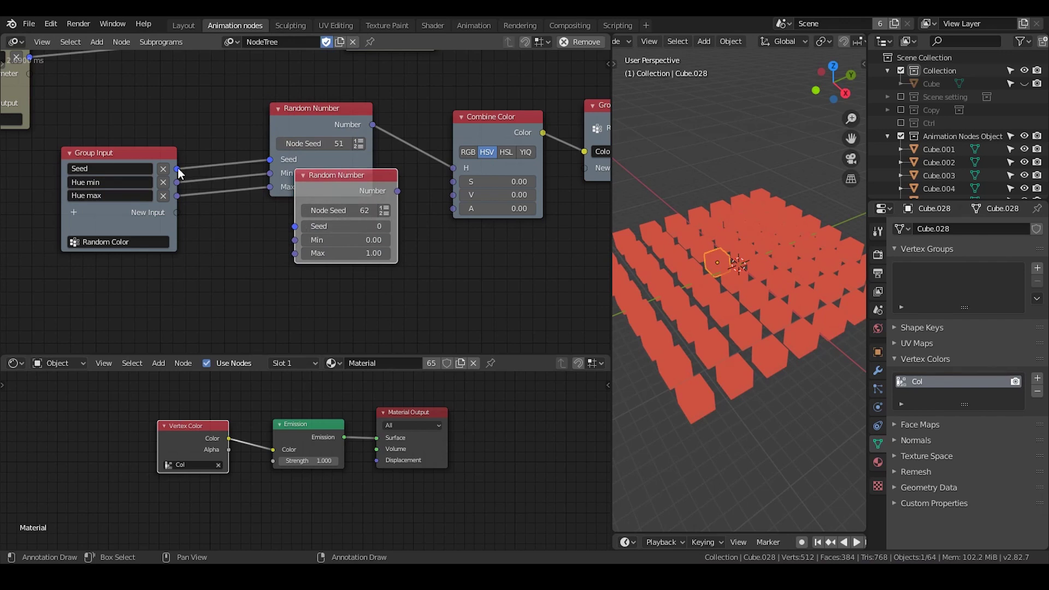
drag(177, 169, 289, 224)
drag(326, 188, 319, 187)
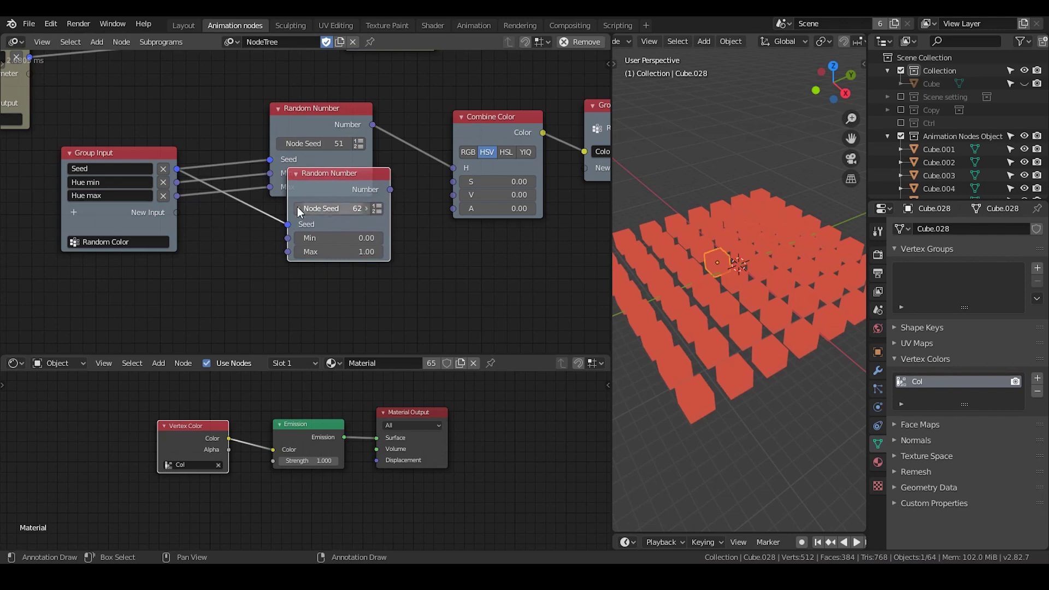
drag(346, 186, 357, 182)
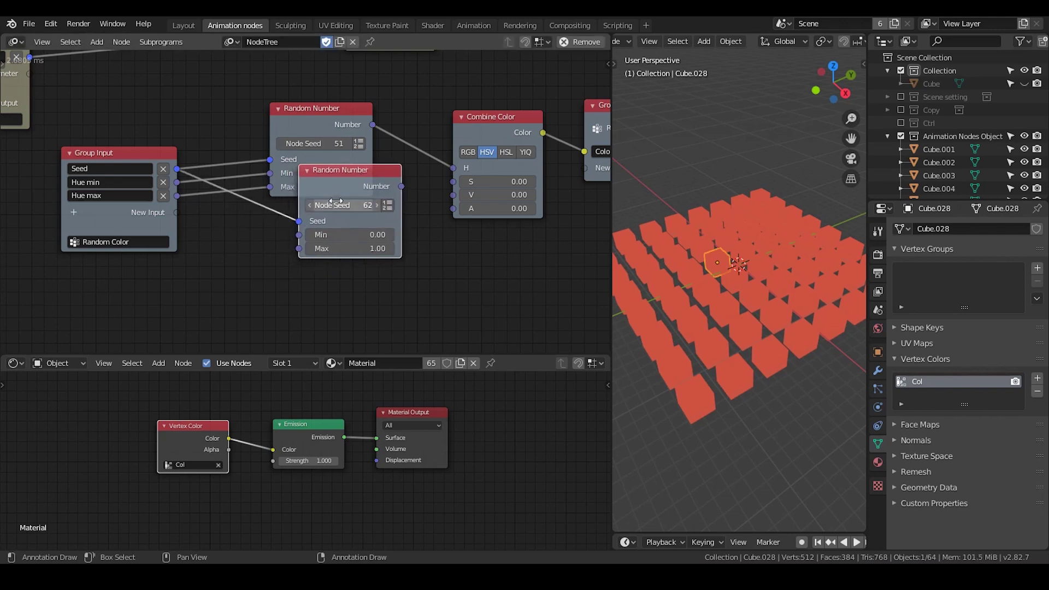
drag(300, 242, 178, 184)
drag(299, 249, 175, 195)
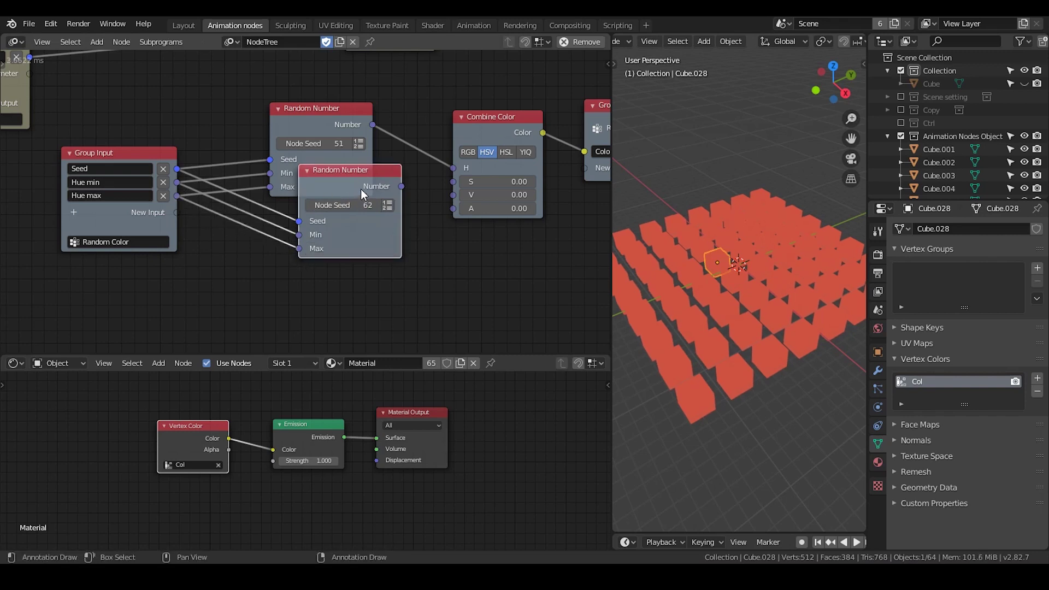
drag(360, 189, 343, 183)
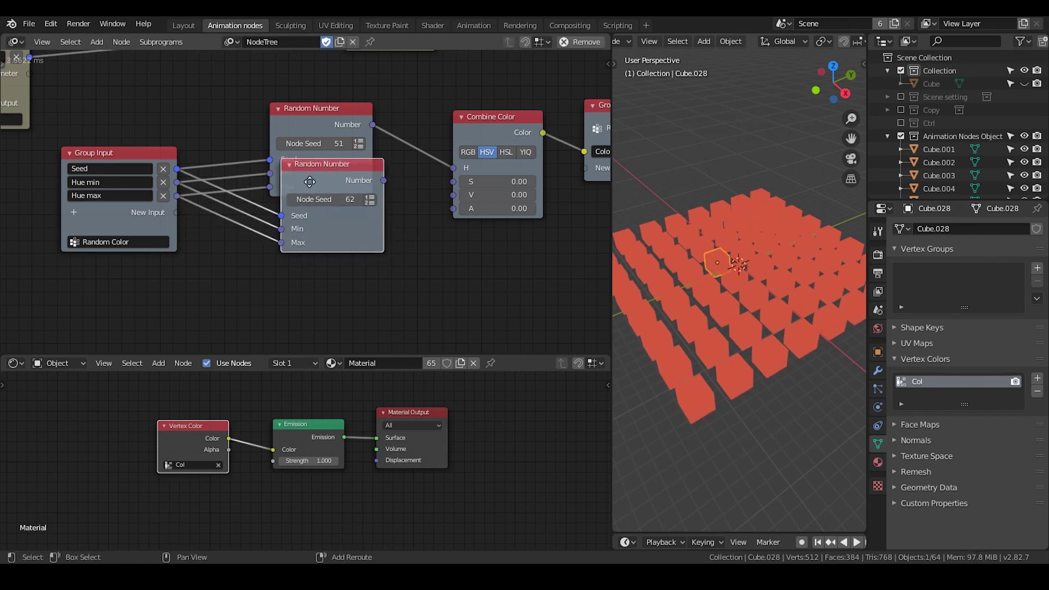
Step: Add a third Random Number node underneath, linked to Seed and Hue max
key(shift+d)
click(281, 251)
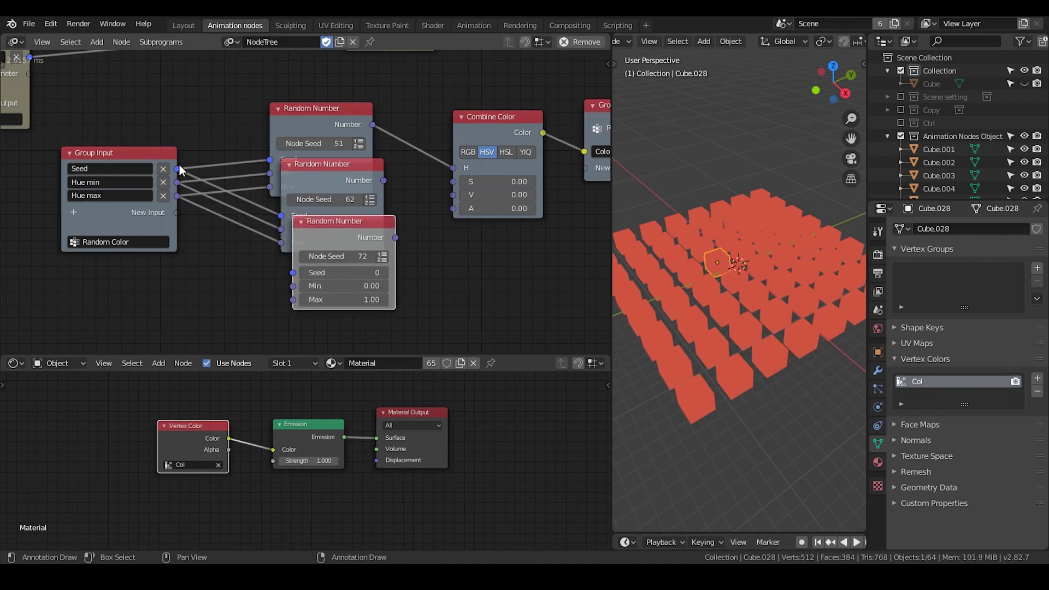
drag(177, 168, 292, 286)
drag(178, 195, 293, 299)
click(318, 227)
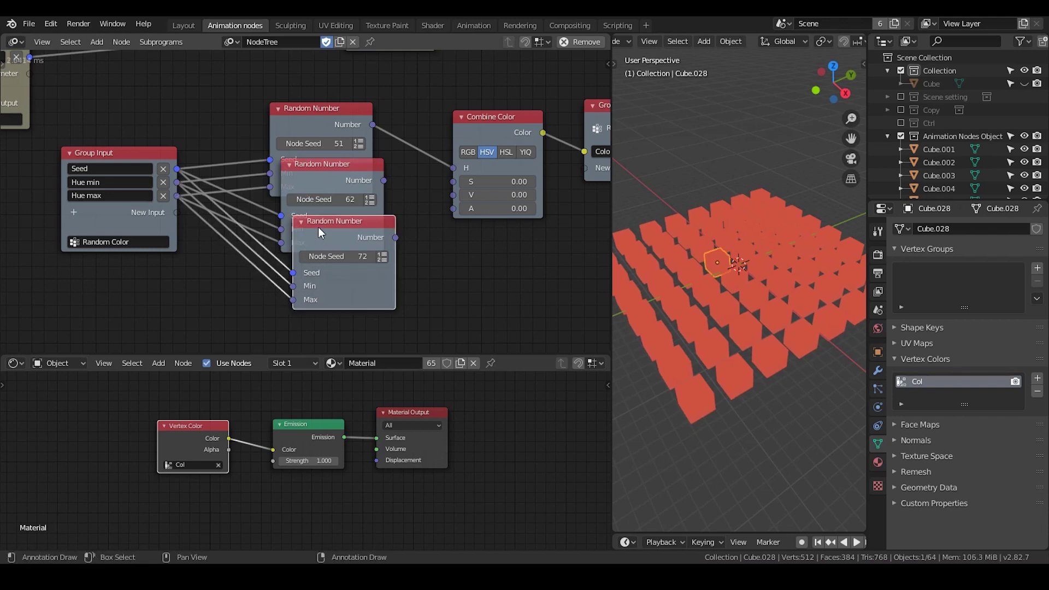
key(g)
click(316, 234)
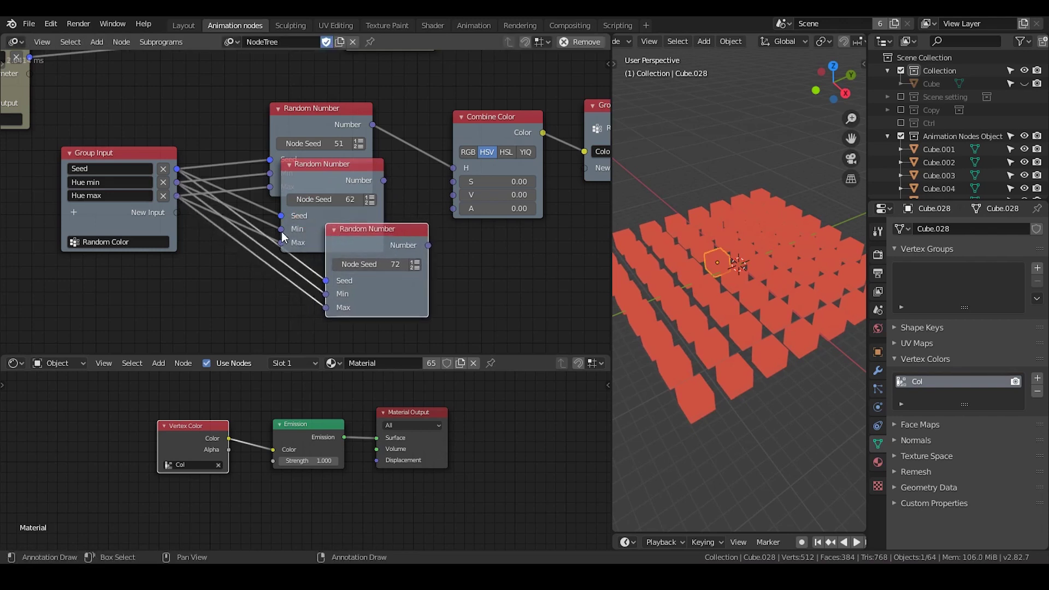
Step: Give the middle Random Number node's Min and Max their own new group inputs
drag(281, 230, 176, 217)
drag(281, 242, 181, 223)
drag(116, 222, 106, 208)
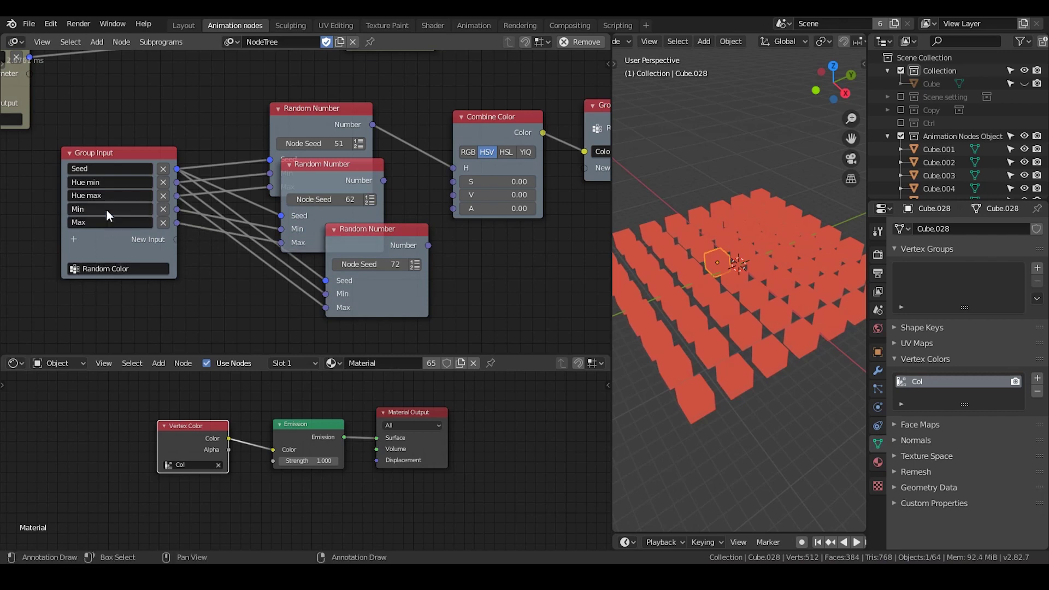
Step: Rename the middle node's range inputs to 'Sat min' and 'Sat max'
double_click(108, 209)
text(Sat min)
double_click(102, 221)
text(Sat ma)
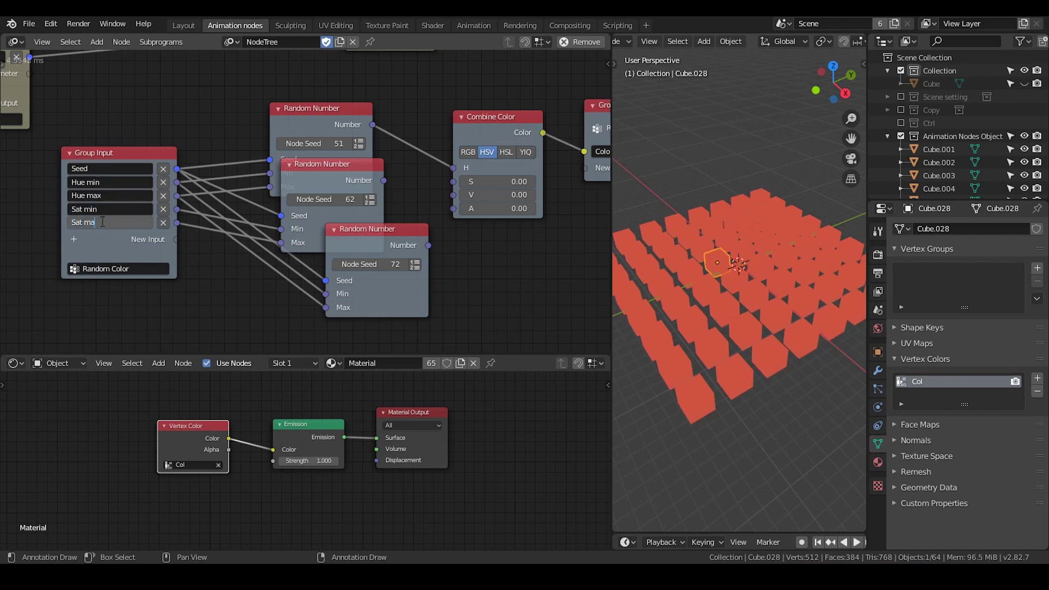
text(x)
key(Return)
Step: Expose the third node's Min and Max as group inputs 'Value min' and 'Value max'
drag(371, 234, 335, 235)
drag(289, 293, 121, 232)
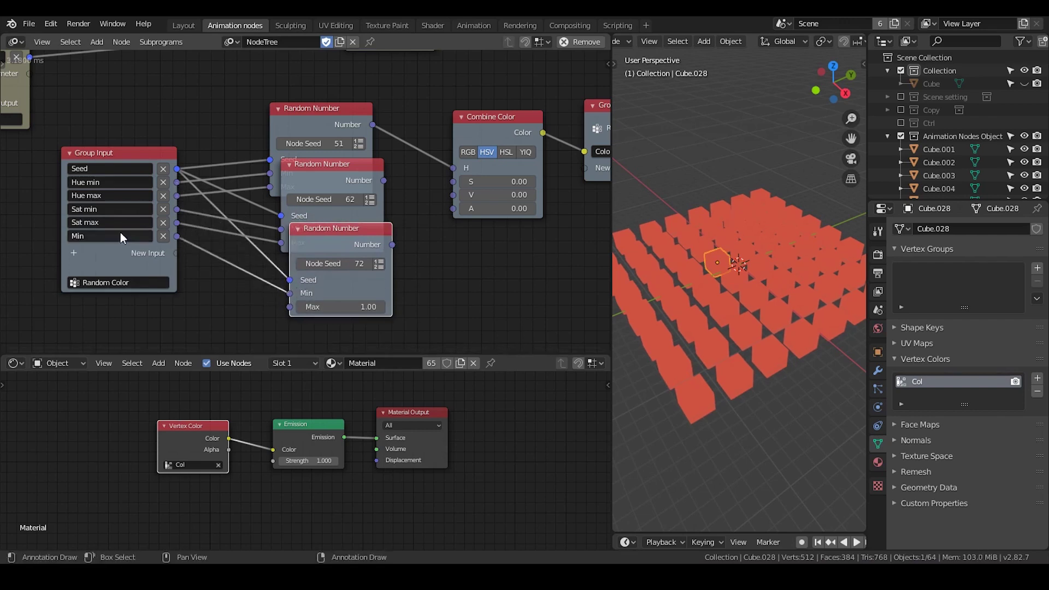
click(120, 236)
text(Val)
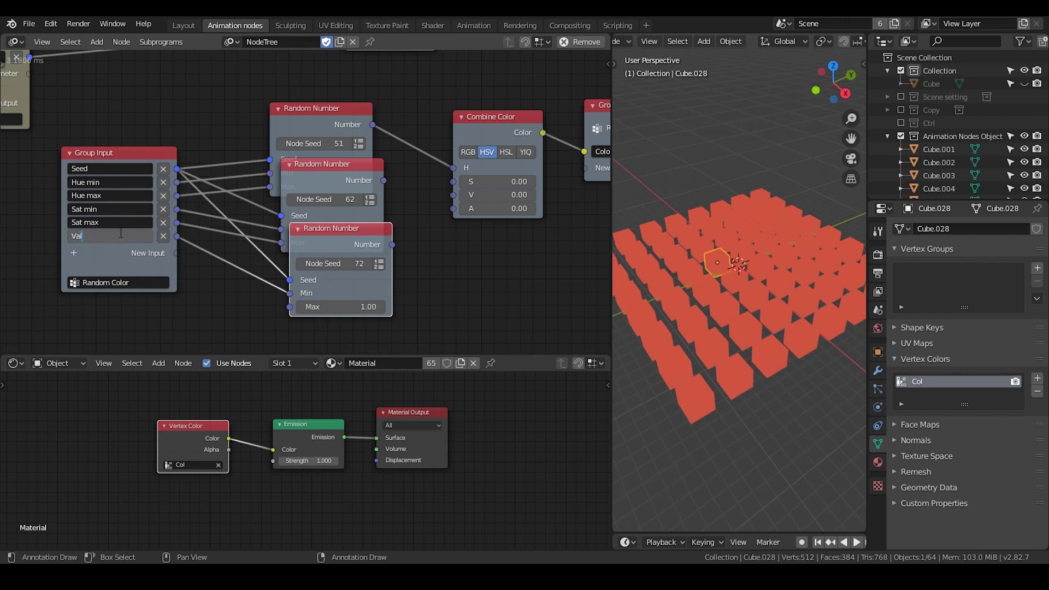
text(ue min)
click(284, 311)
drag(286, 307, 129, 247)
double_click(130, 249)
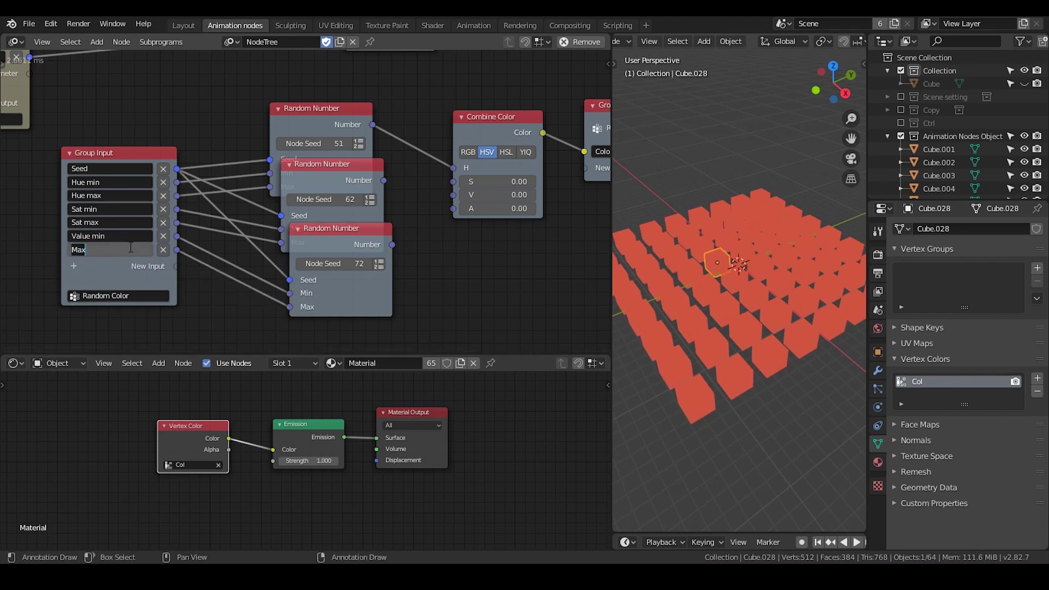
text(Value max)
key(Return)
Step: Feed the second random number into Combine Color's S and the third into V
drag(323, 244, 310, 245)
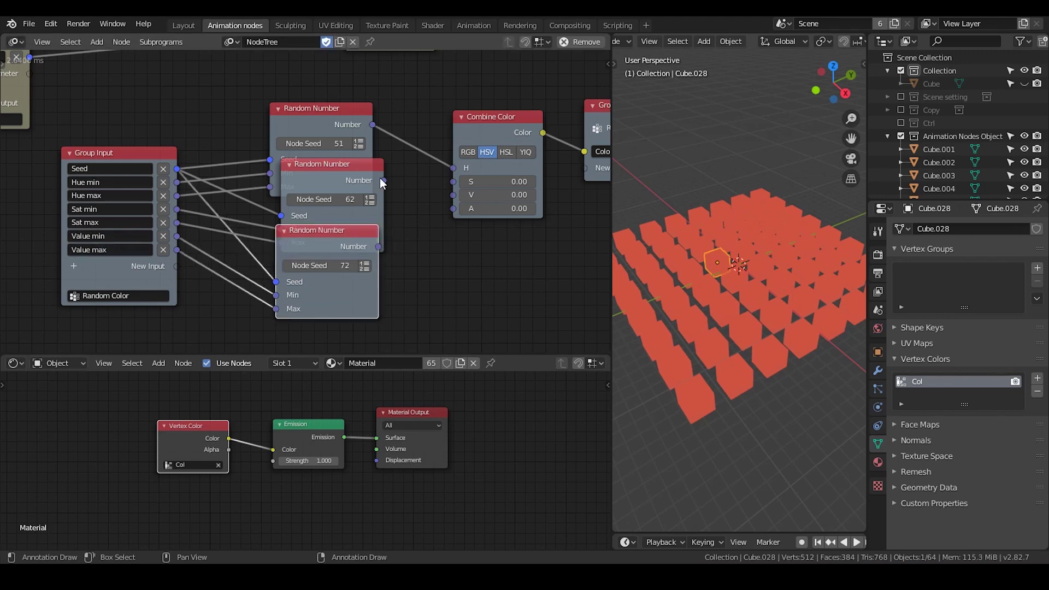
drag(382, 179, 452, 179)
click(373, 281)
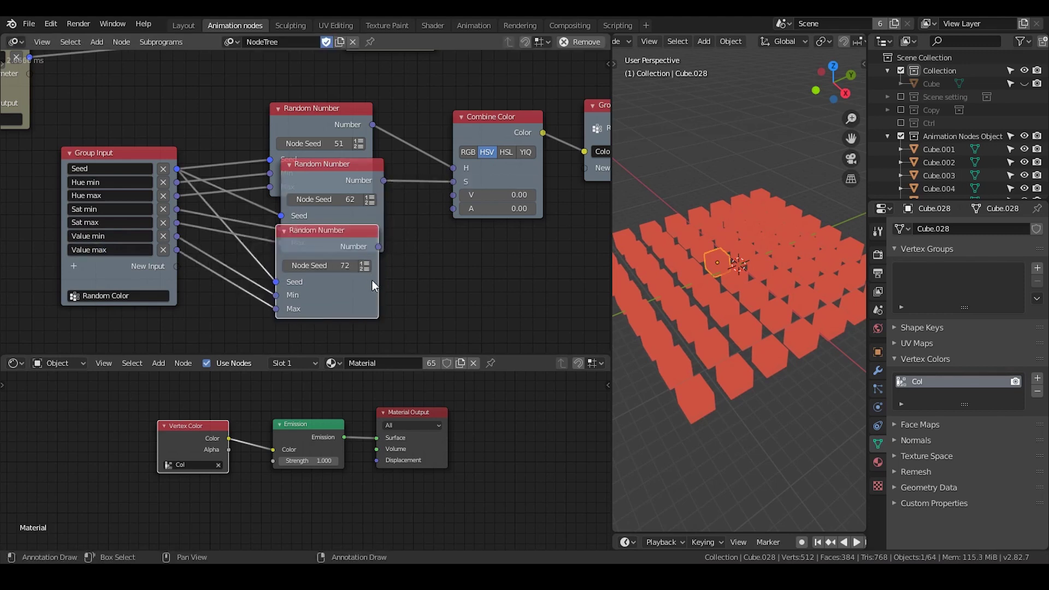
drag(378, 247, 448, 198)
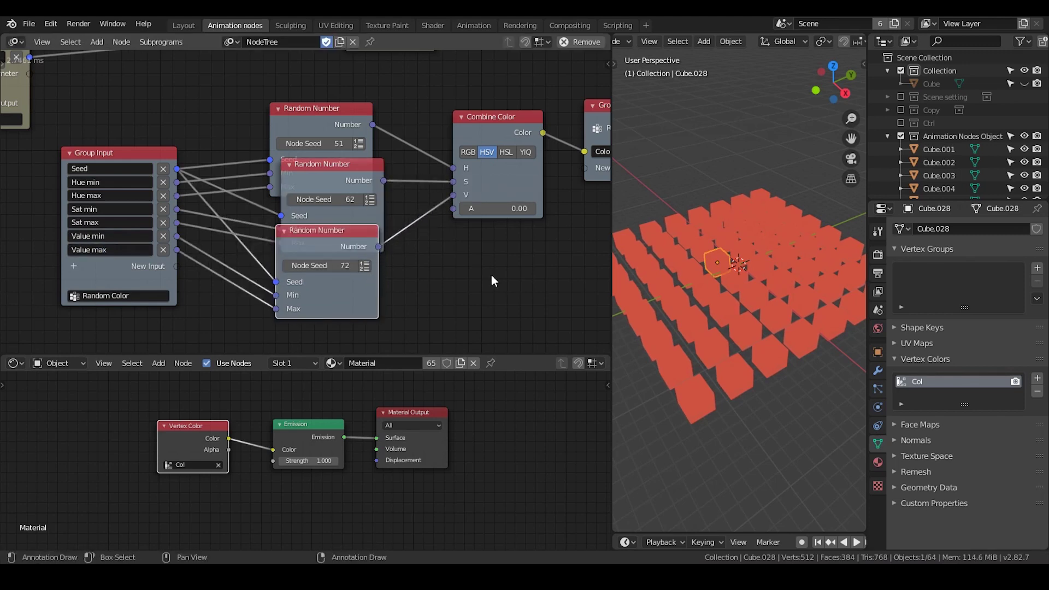
middle_drag(491, 193, 428, 179)
drag(423, 117, 415, 117)
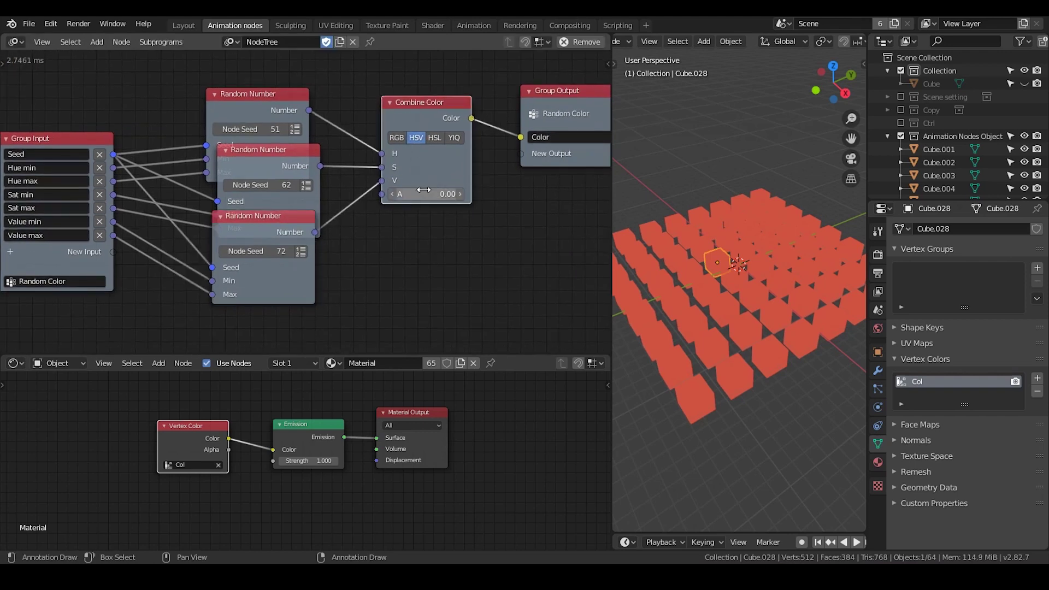
Step: Set the Combine Color alpha to 1.00 and tidy the Random Number nodes
double_click(425, 194)
text(1)
key(Return)
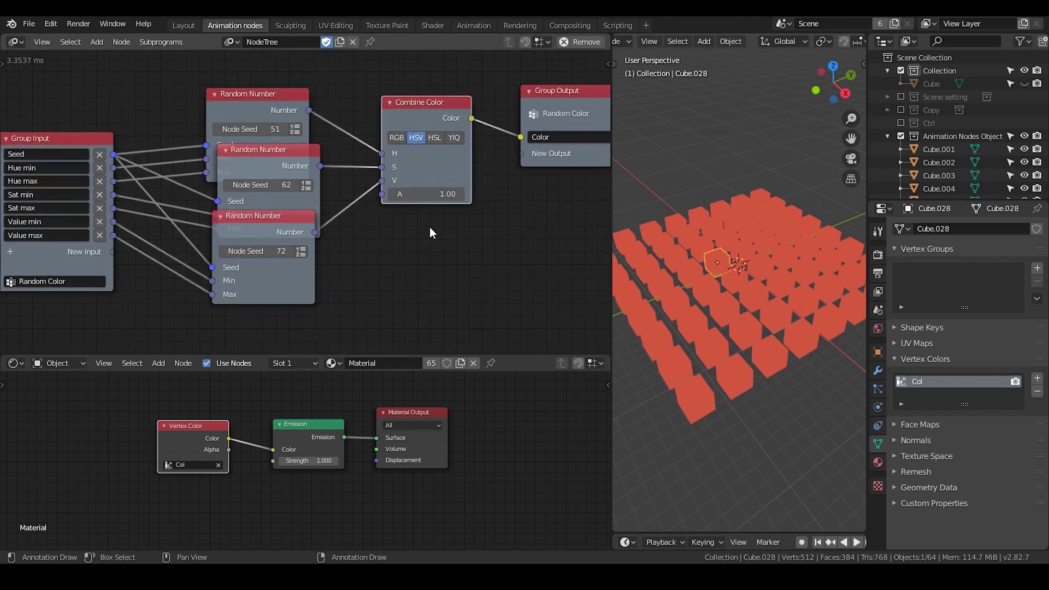
drag(238, 220, 247, 212)
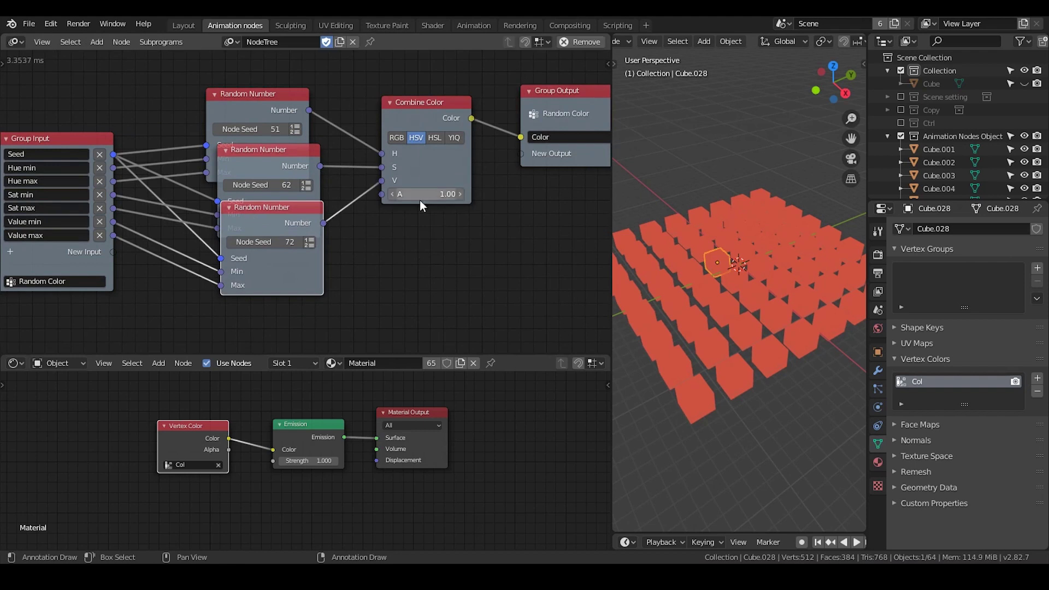
drag(240, 151, 235, 147)
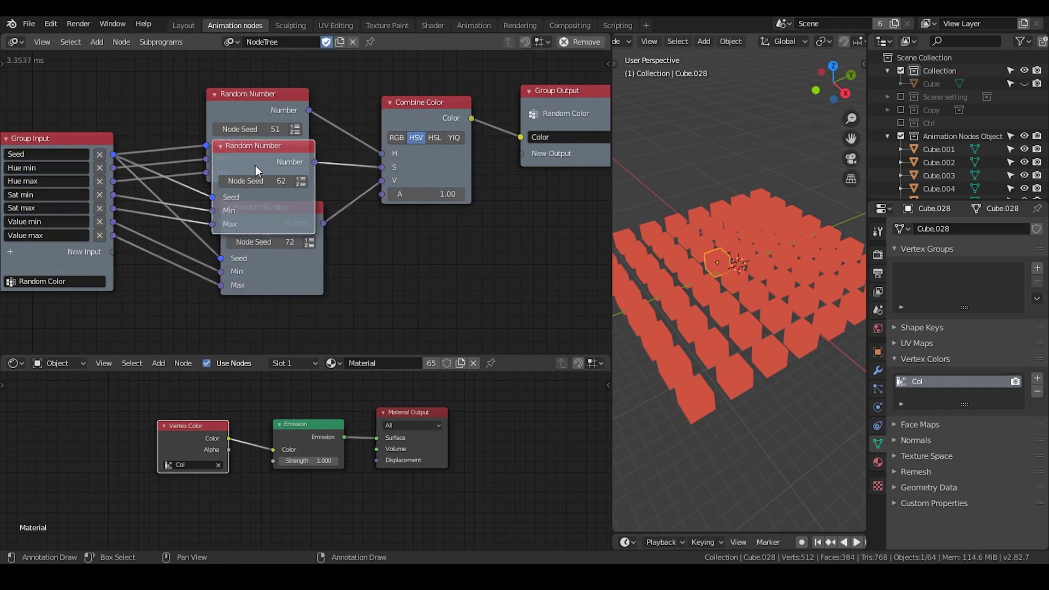
click(322, 217)
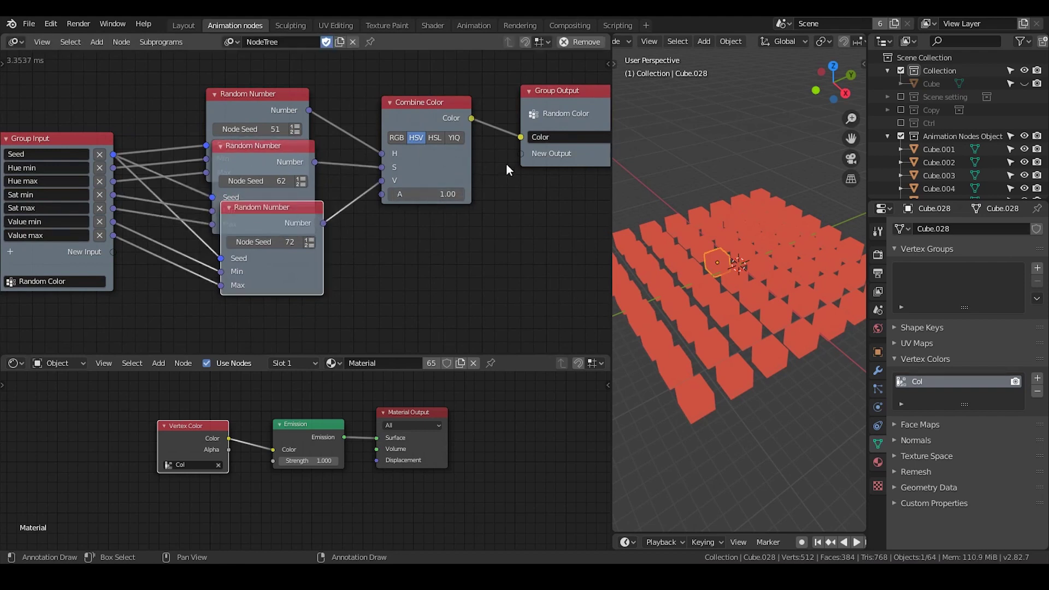
drag(296, 210, 290, 213)
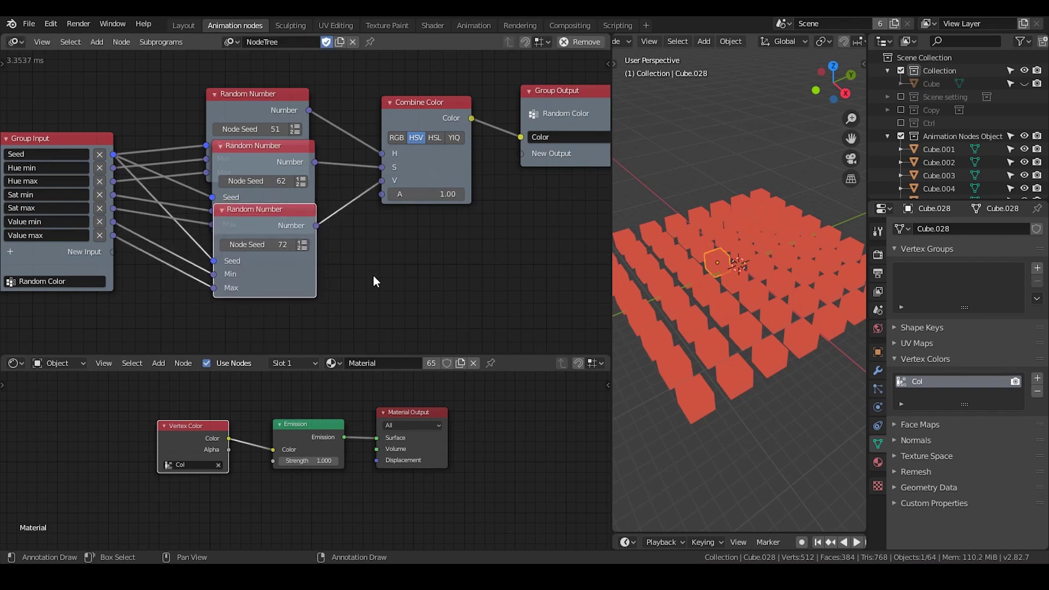
middle_drag(373, 276, 373, 247)
scroll(373, 247, down, 2)
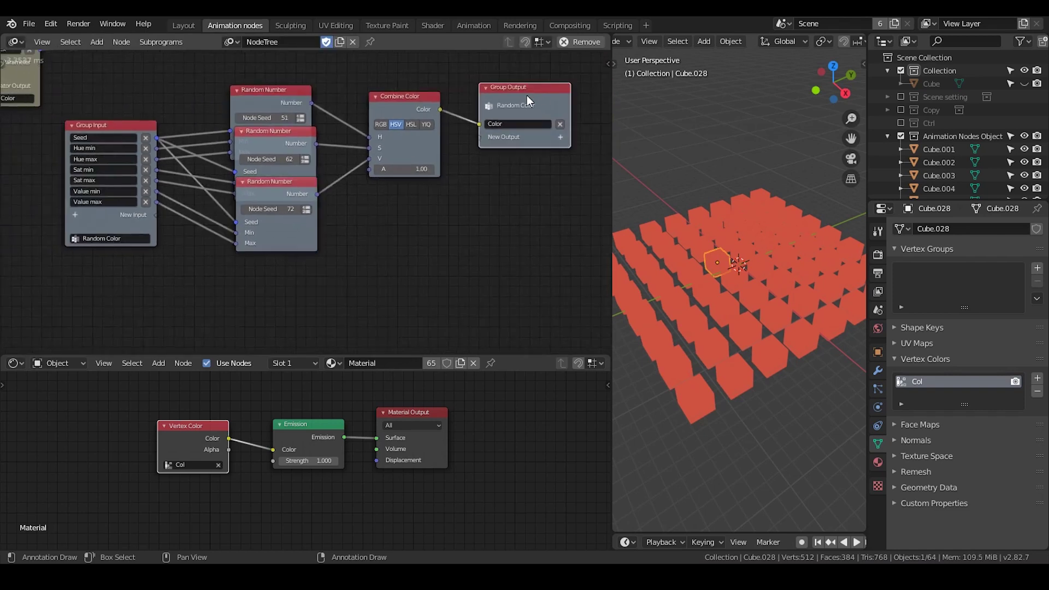
Step: Rename the group's Color output to 'HSV'
drag(527, 96, 552, 92)
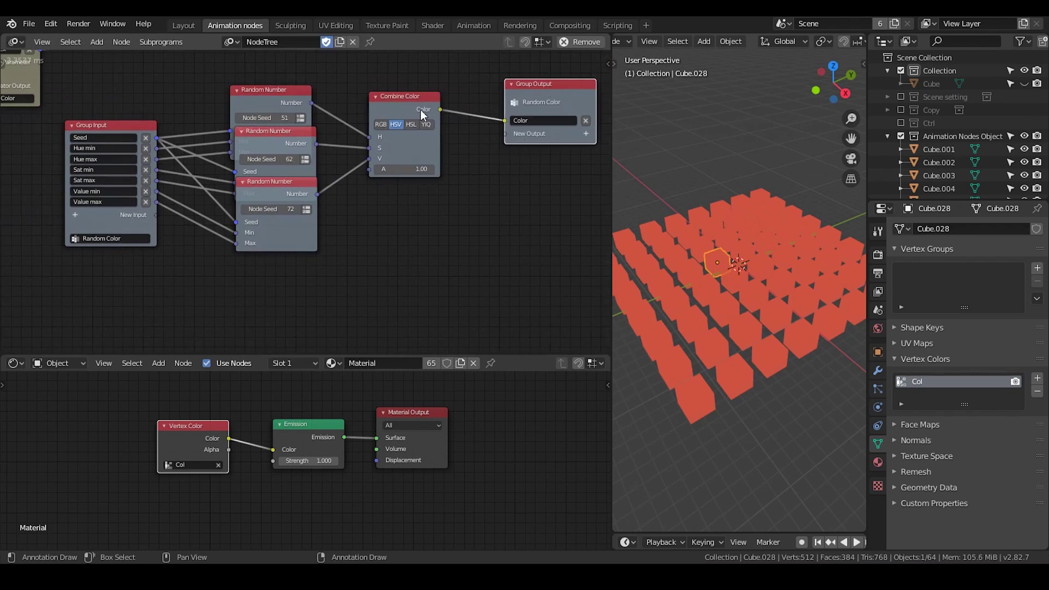
click(541, 121)
text(HSV)
key(Return)
Step: Duplicate Combine Color in HSL mode, feeding the three random numbers into H, S and L
click(409, 107)
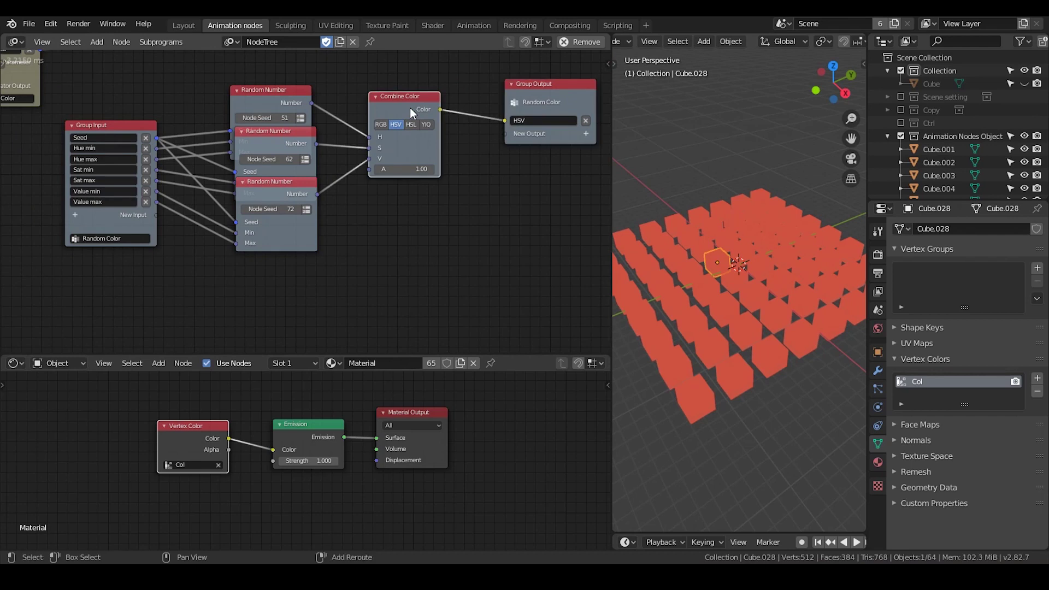
key(shift+d)
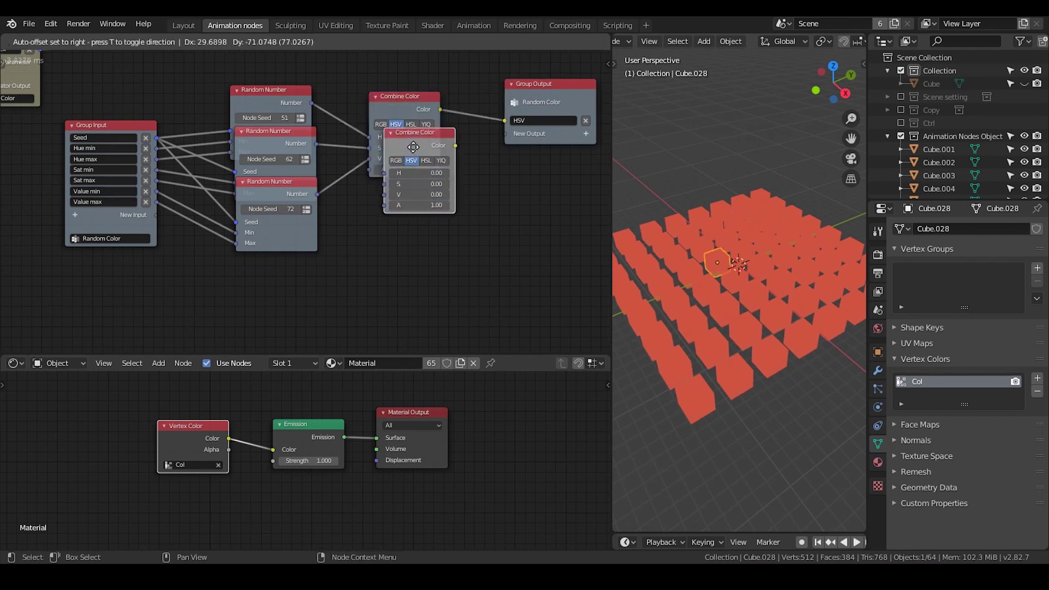
click(410, 157)
click(426, 180)
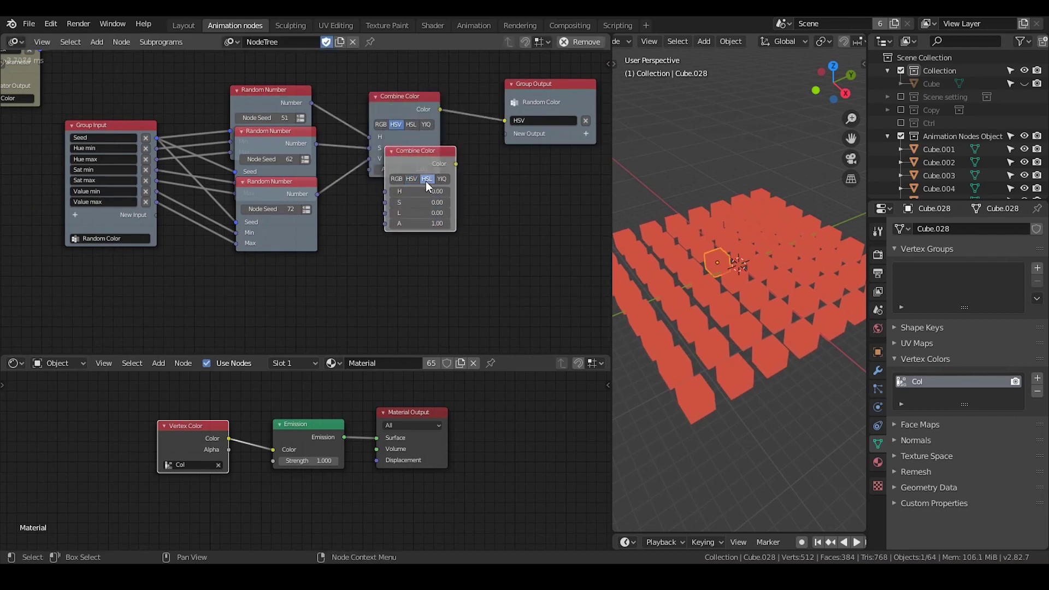
drag(311, 103, 382, 192)
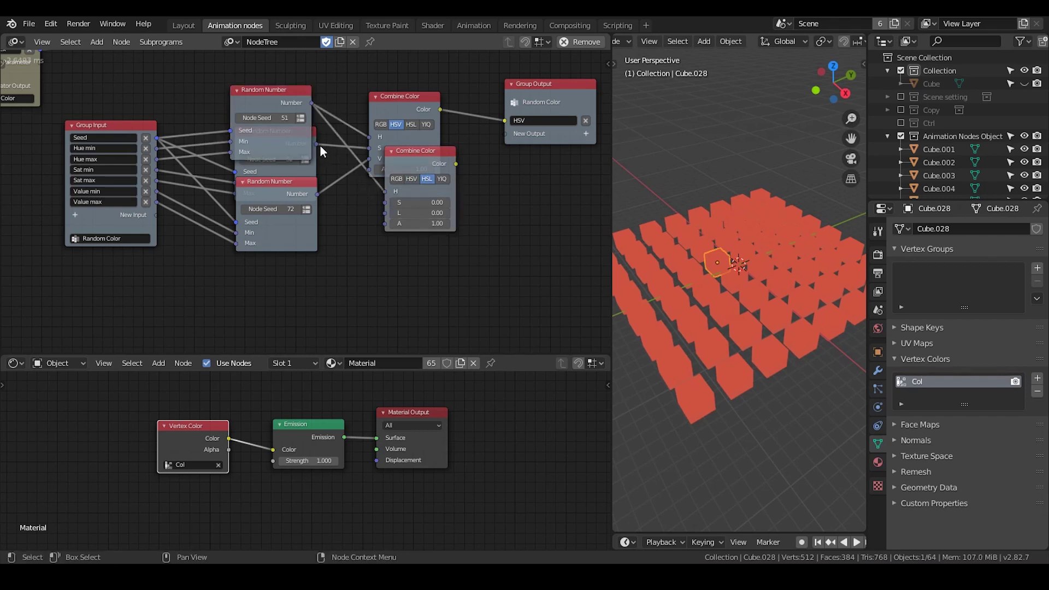
click(307, 166)
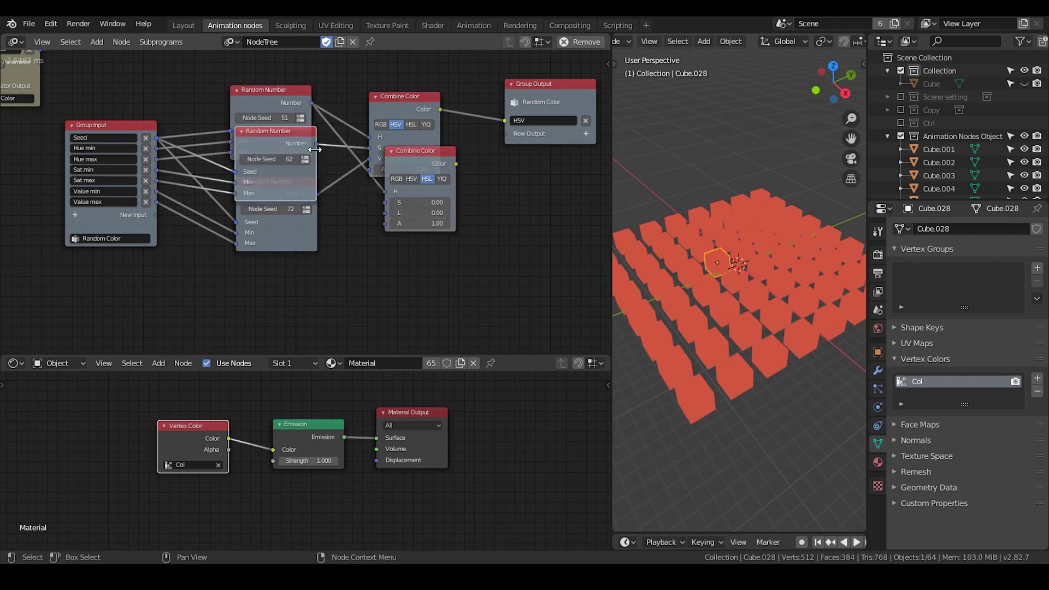
drag(315, 145, 386, 204)
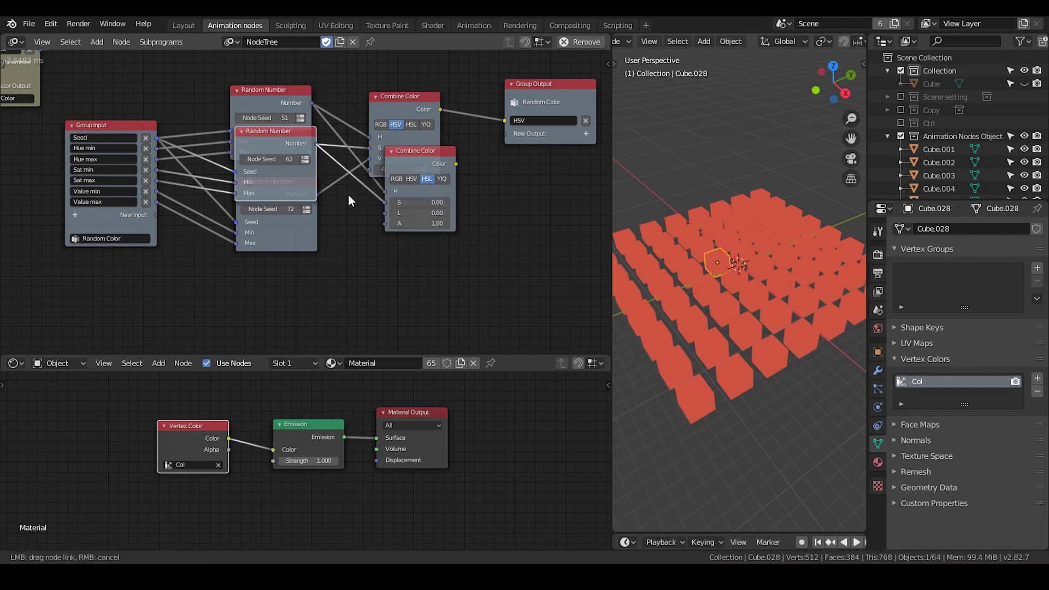
click(304, 222)
drag(317, 194, 379, 214)
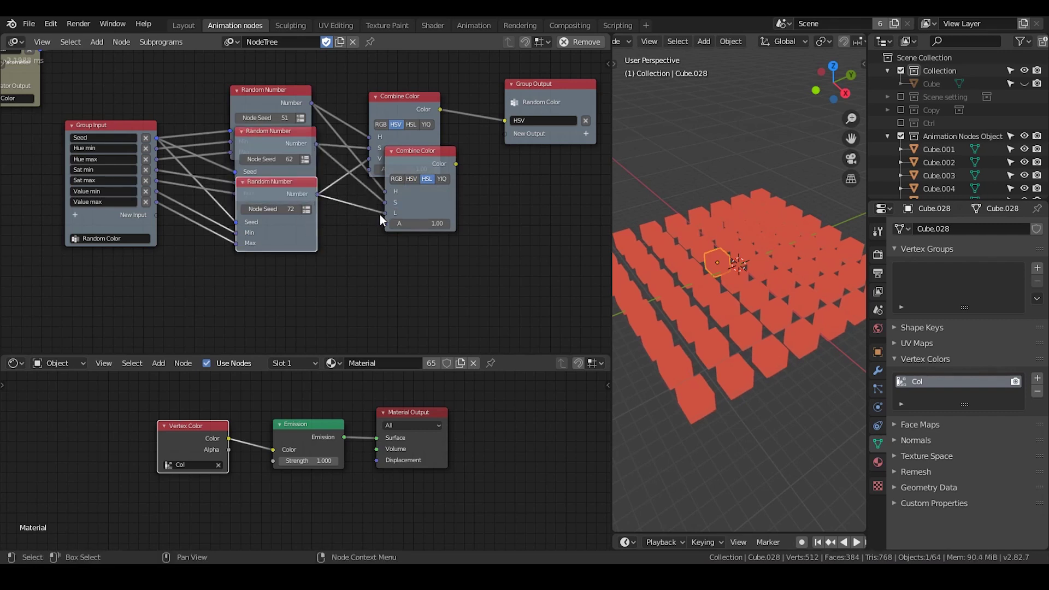
Step: Connect the HSL Combine Color to a new group output named 'HSL'
drag(413, 160, 532, 131)
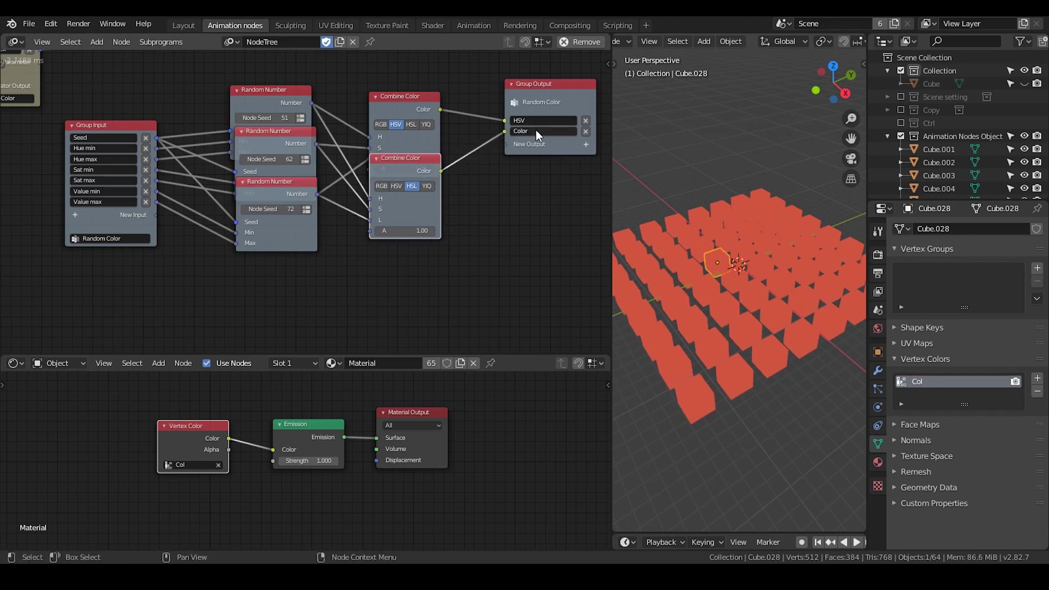
double_click(536, 131)
text(HSL)
key(Return)
middle_drag(135, 128, 210, 183)
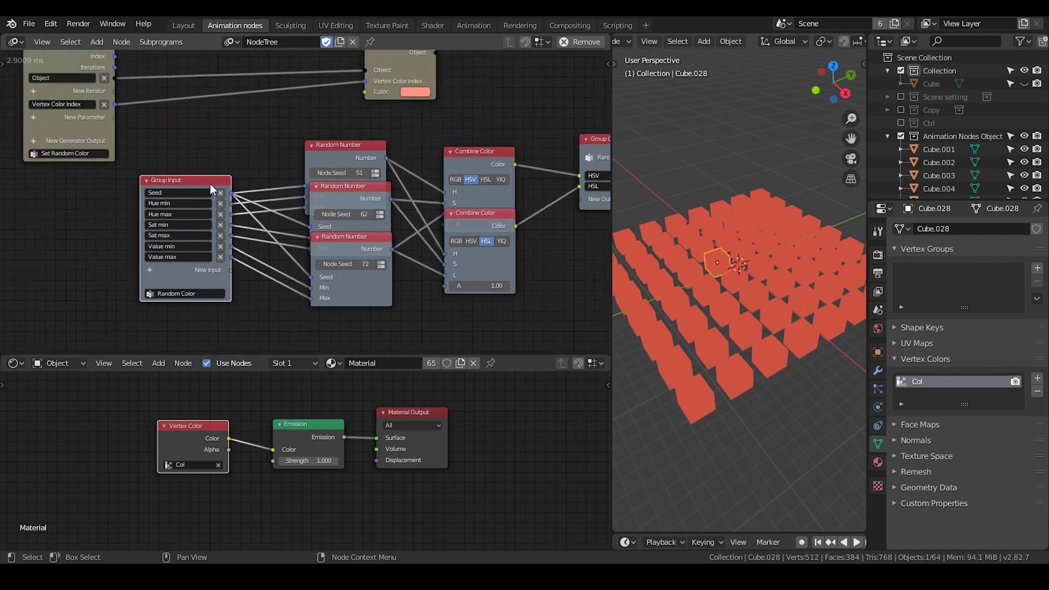
Step: Create a Random Color invoke node via the W quick actions and place it
key(w)
drag(247, 96, 119, 110)
middle_drag(197, 132, 241, 241)
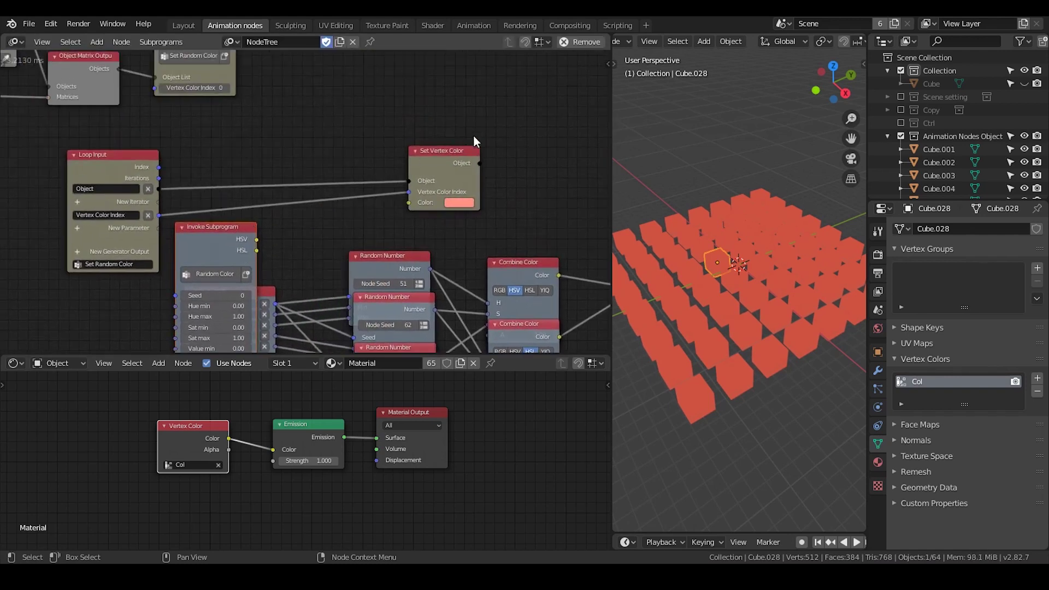
drag(477, 130, 120, 225)
middle_drag(316, 281, 291, 153)
Step: Select the whole Random Color network and move it out of the way
click(243, 165)
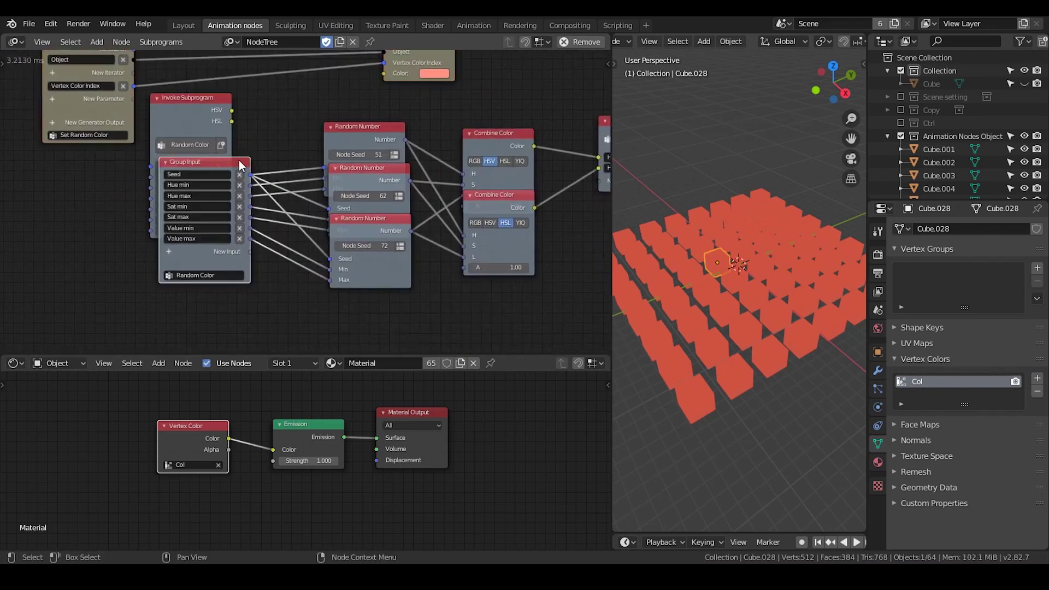
key(e)
click(248, 229)
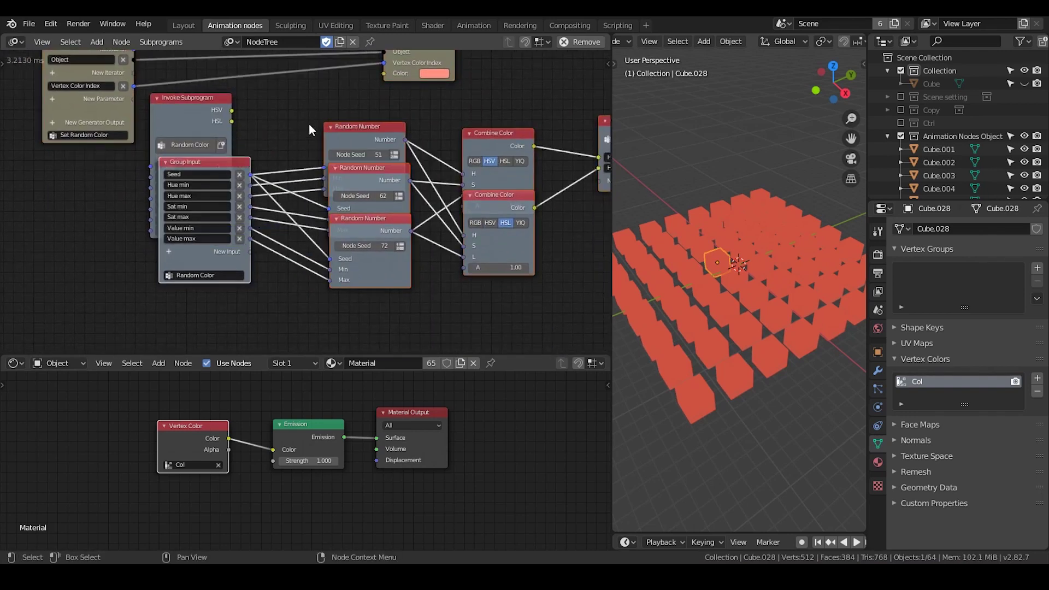
key(g)
click(225, 291)
middle_drag(242, 257, 298, 316)
scroll(299, 317, up, 3)
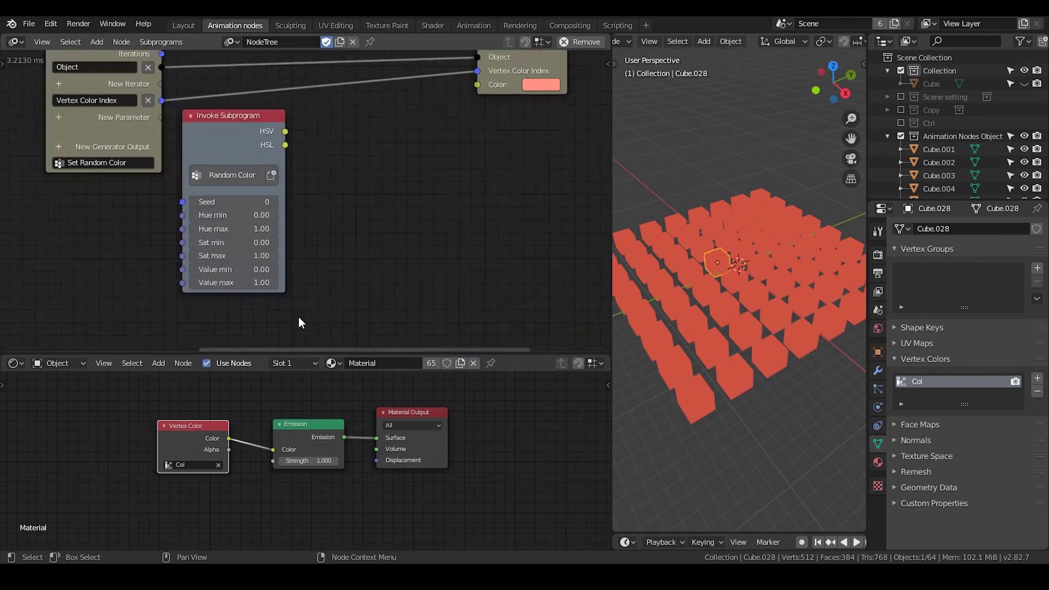
Step: Expose the subprogram's Seed as a new Loop Input parameter
drag(239, 140, 324, 132)
middle_drag(152, 101, 205, 135)
drag(318, 230, 214, 154)
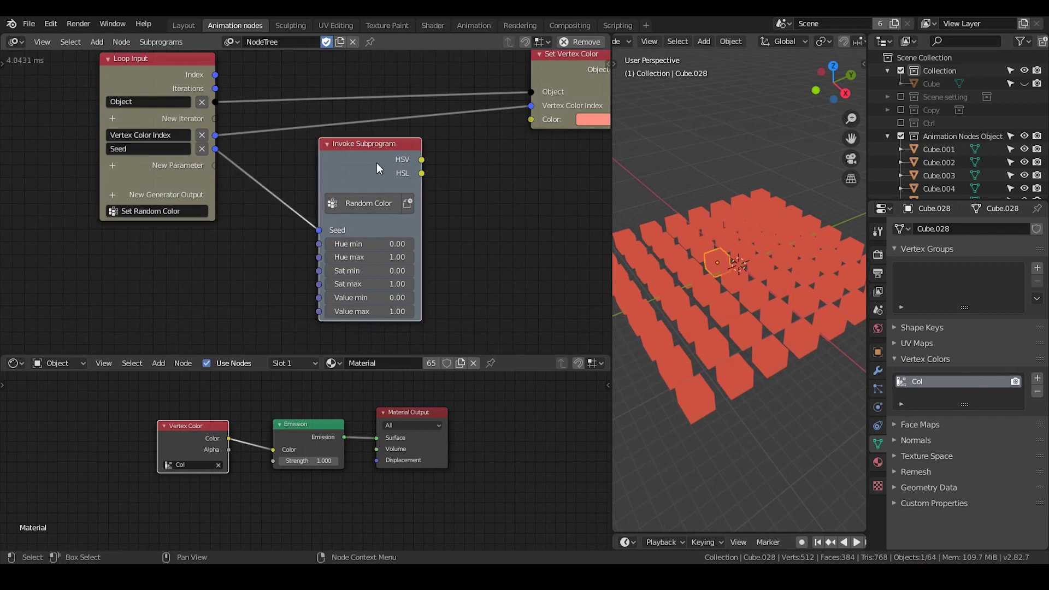
drag(376, 163, 411, 150)
Step: Expose Hue, Sat and Value min/max as Loop Input parameters
drag(353, 232, 216, 165)
drag(354, 246, 206, 179)
drag(353, 259, 217, 195)
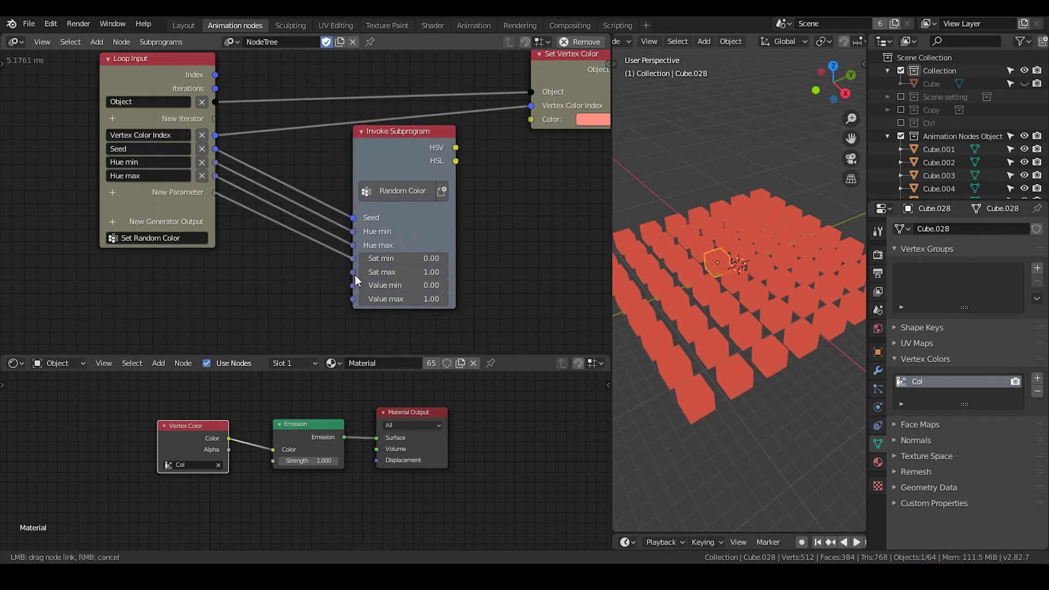
drag(355, 275, 215, 209)
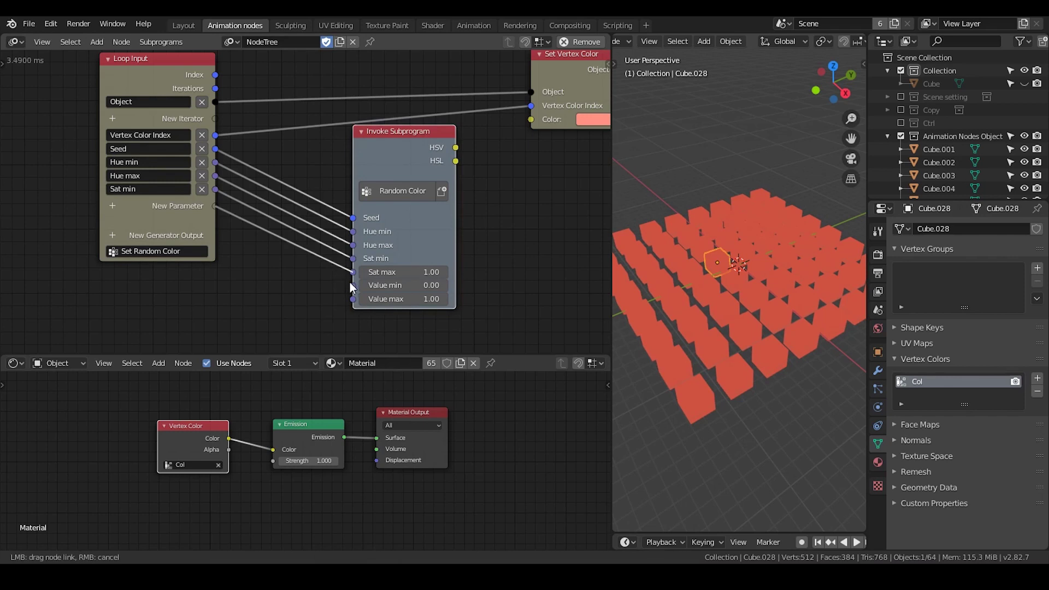
drag(353, 286, 214, 219)
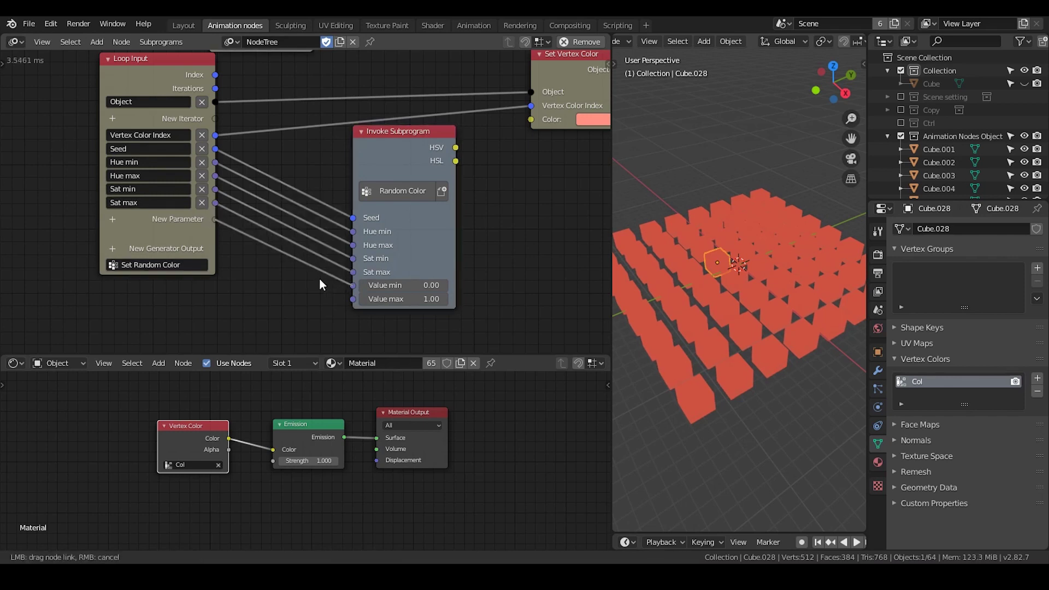
drag(352, 298, 216, 232)
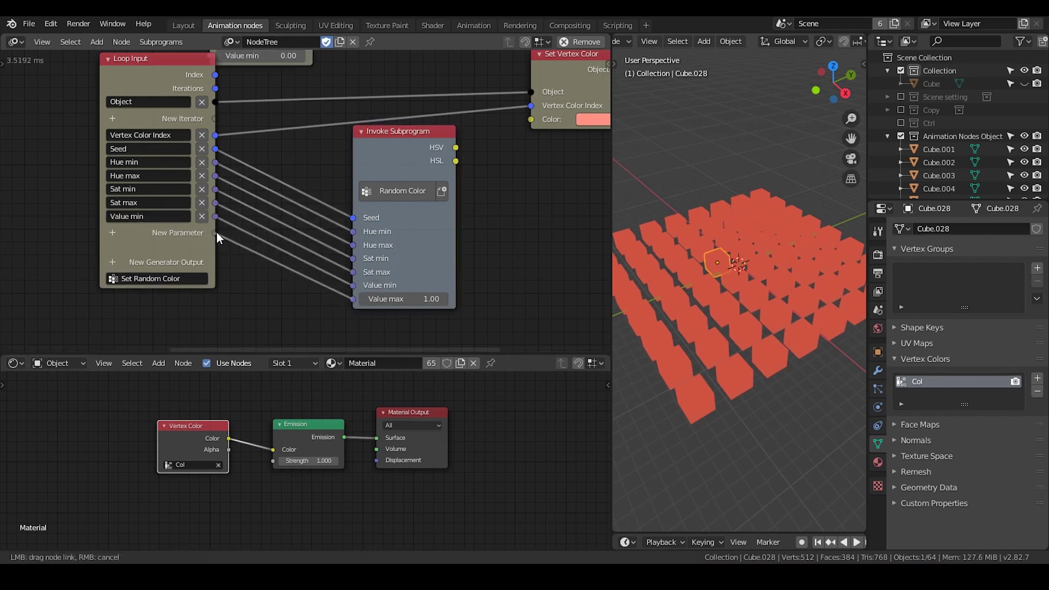
drag(406, 149, 368, 153)
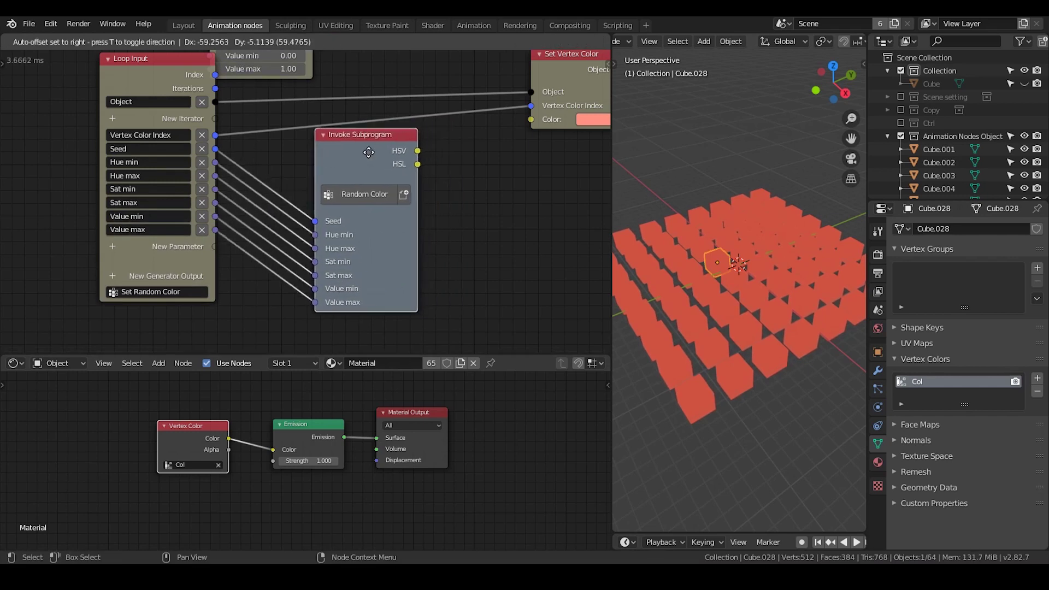
middle_drag(441, 168, 315, 177)
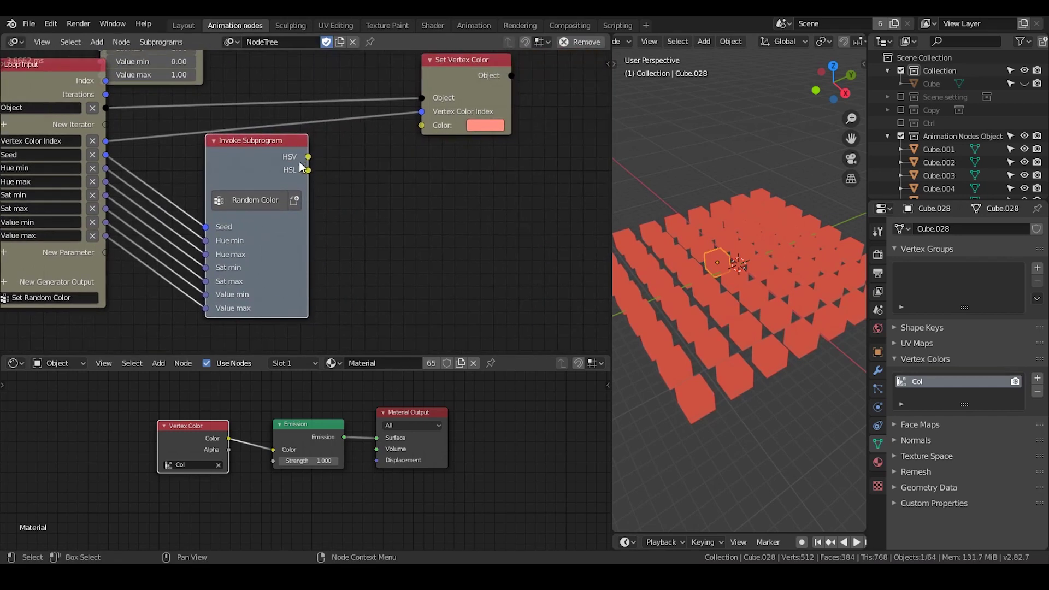
drag(309, 157, 394, 132)
mouse_move(470, 72)
mouse_down()
mouse_move(510, 70)
mouse_move(473, 75)
mouse_up()
key(shift+d)
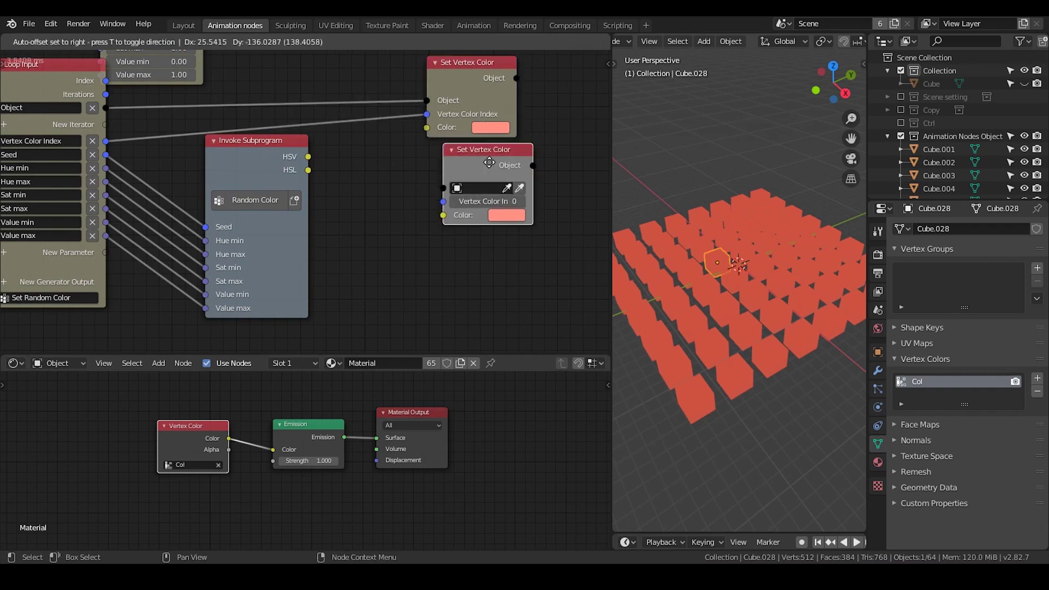
click(491, 155)
drag(105, 108, 465, 127)
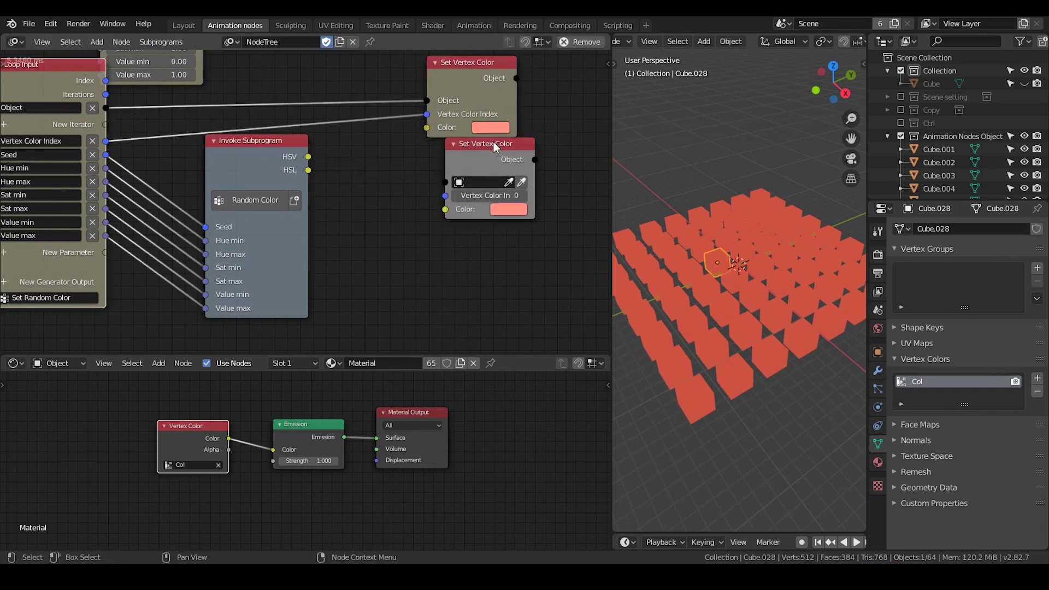
click(493, 145)
key(x)
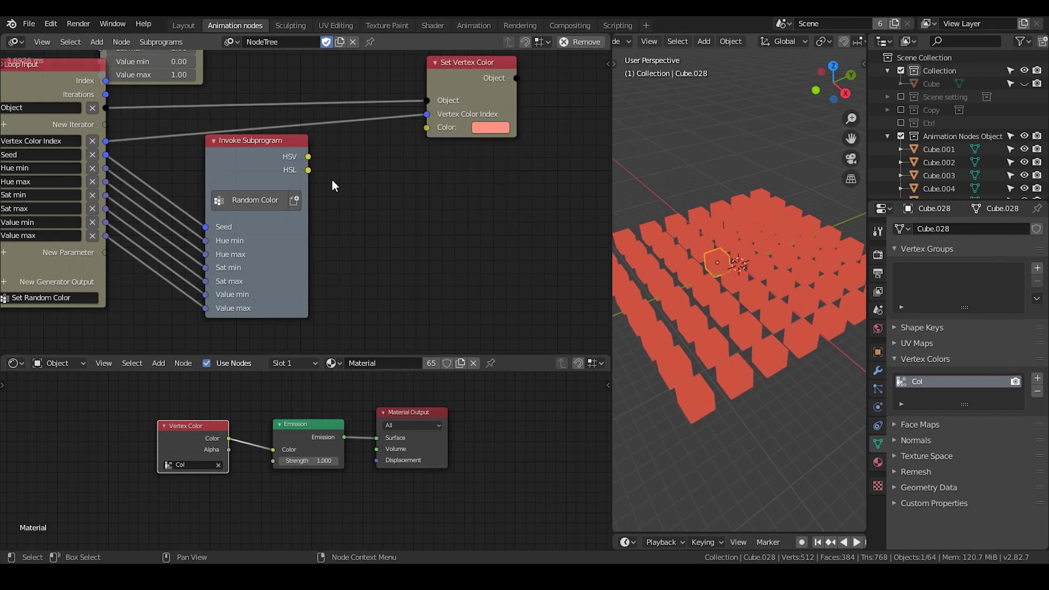
middle_drag(246, 200, 356, 156)
Step: Add a Boolean loop parameter named 'HSV/HSL'
click(114, 212)
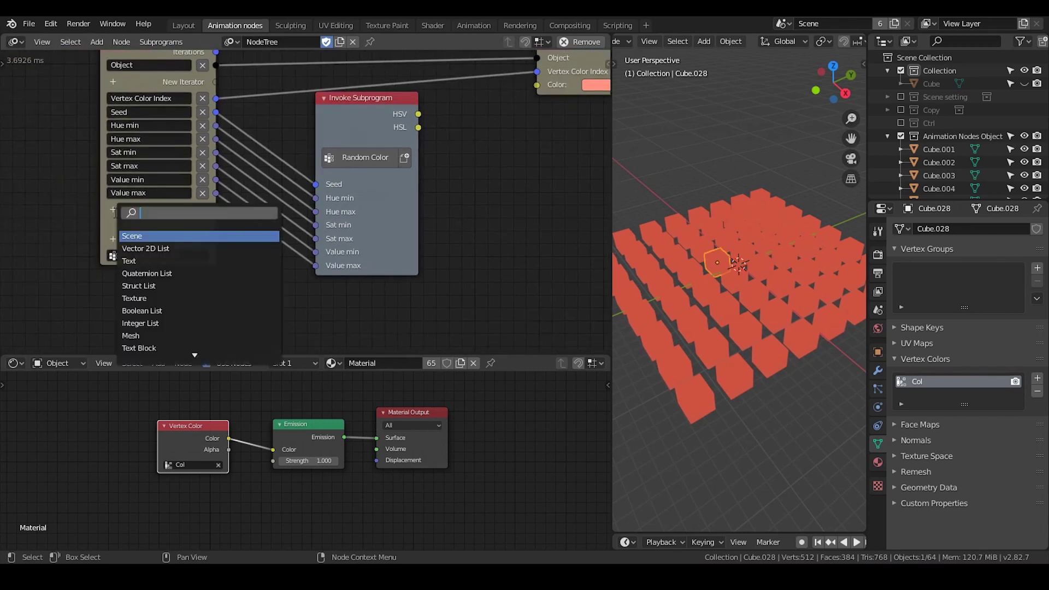
text(boo)
key(Down)
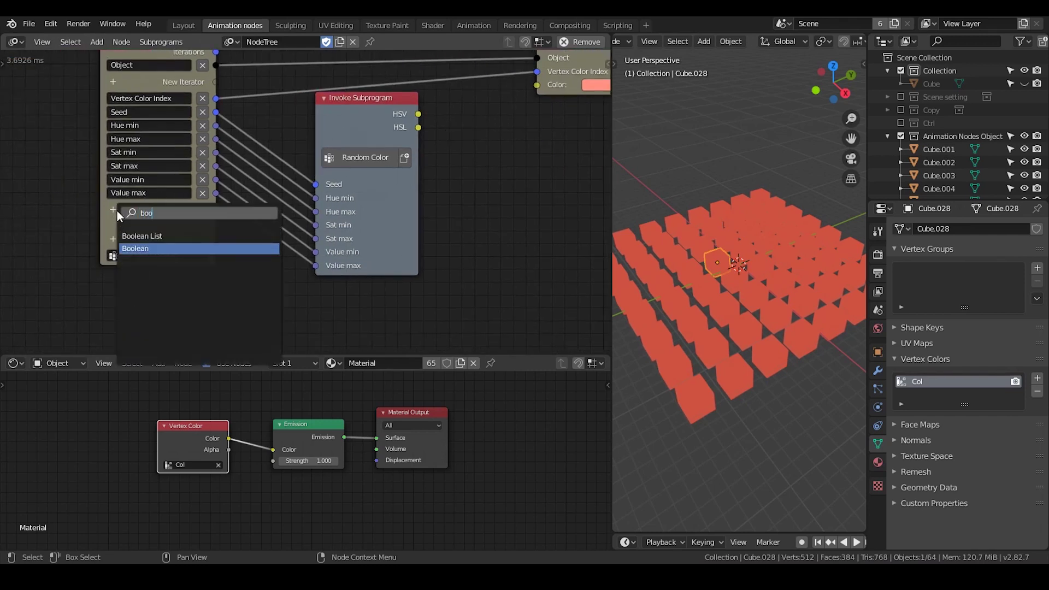
key(Return)
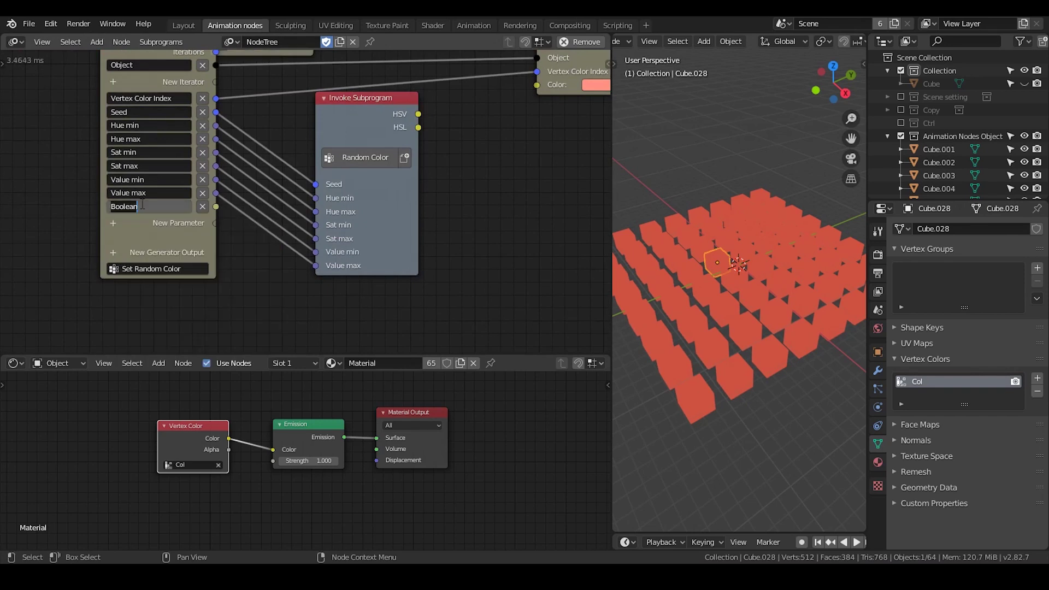
text(HSV/HSL)
key(Return)
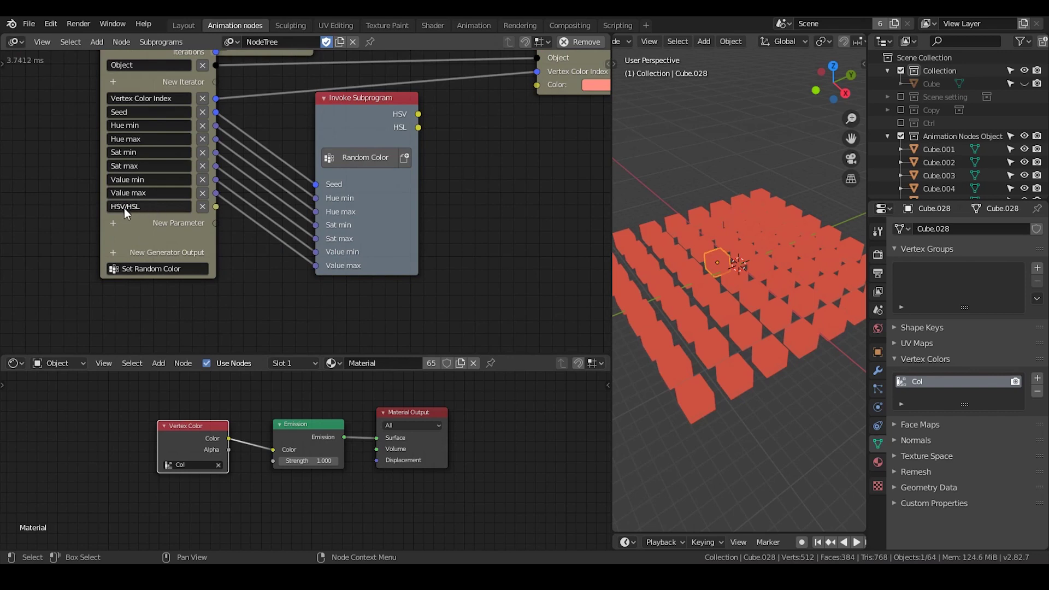
drag(418, 116, 480, 136)
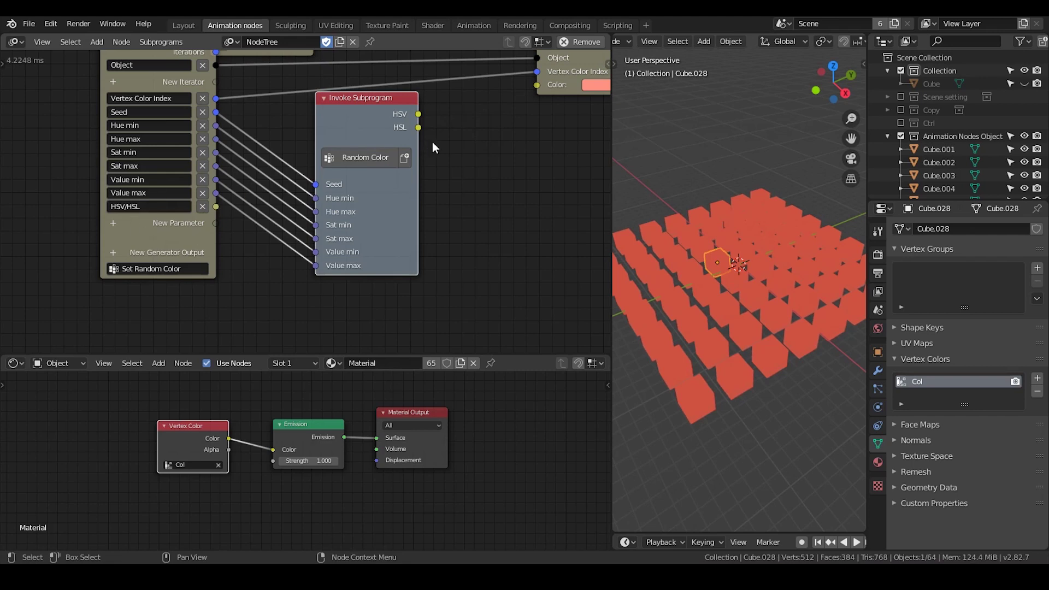
key(ctrl+a)
Step: Add a Switch node: HSV/HSL as Condition, HSV output as If True, HSL as If False
text(swi)
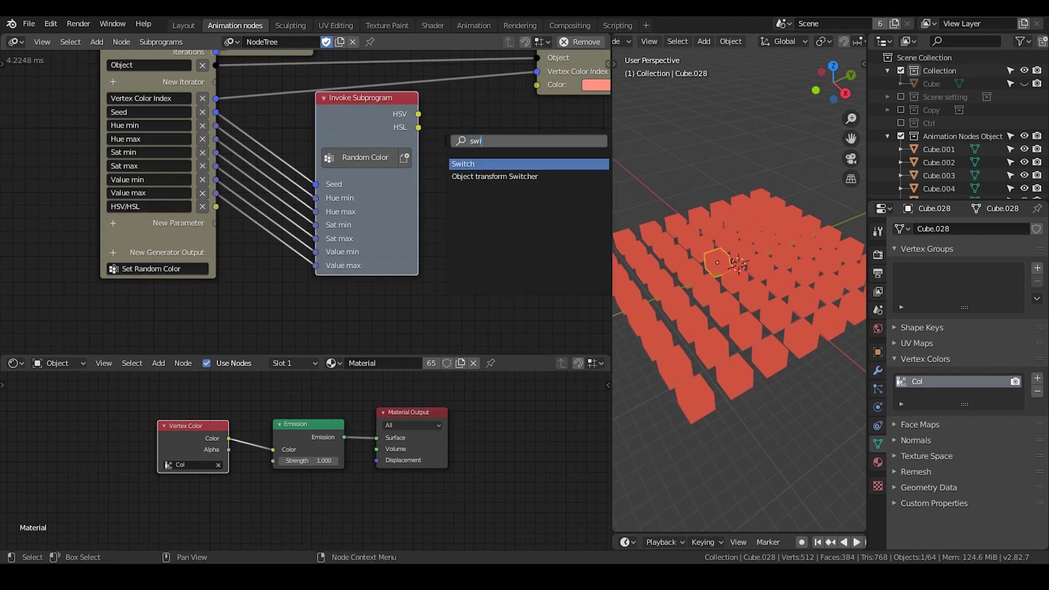
text(tch)
key(Return)
click(490, 150)
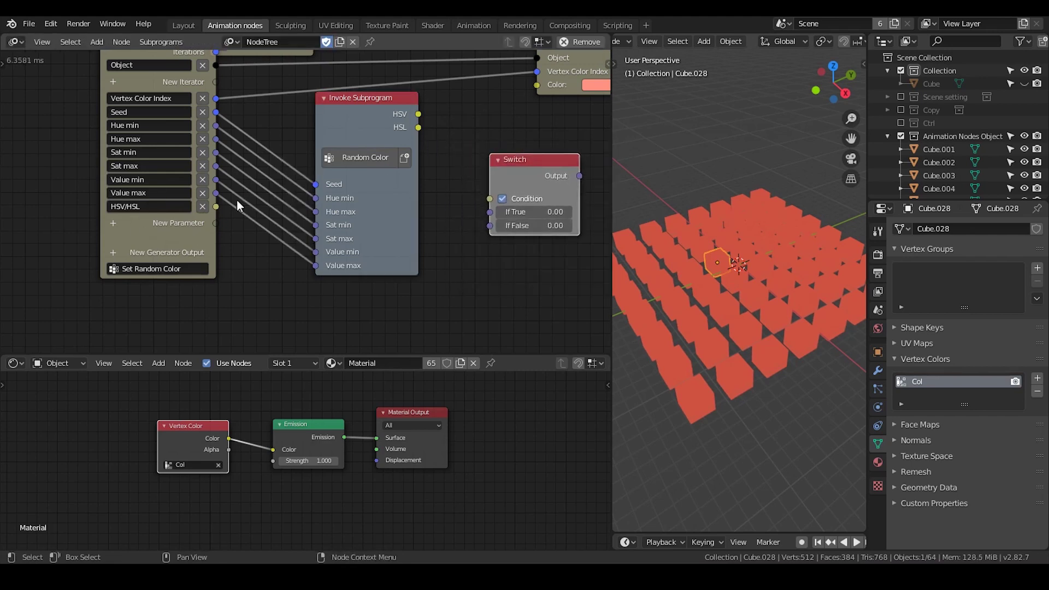
drag(217, 208, 485, 140)
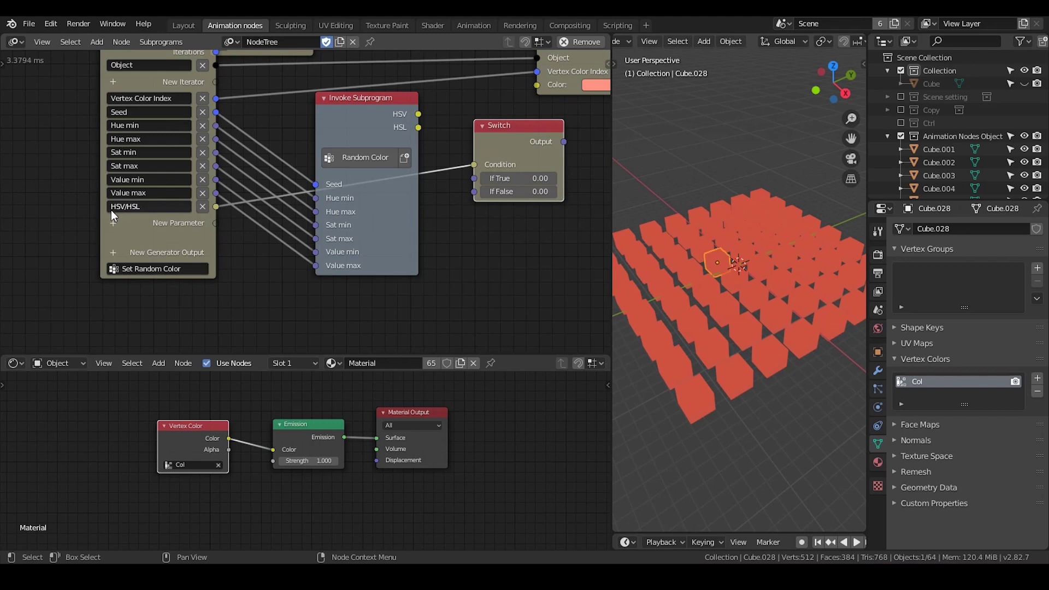
drag(419, 114, 474, 178)
drag(418, 128, 474, 192)
drag(514, 140, 481, 106)
middle_drag(156, 80, 197, 154)
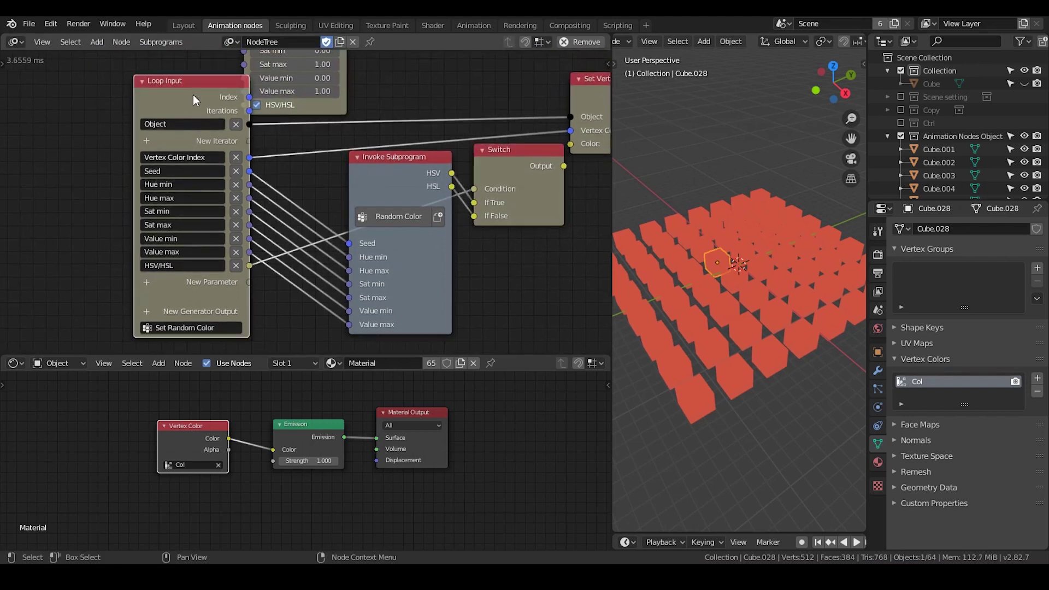
key(n)
scroll(497, 260, down, 5)
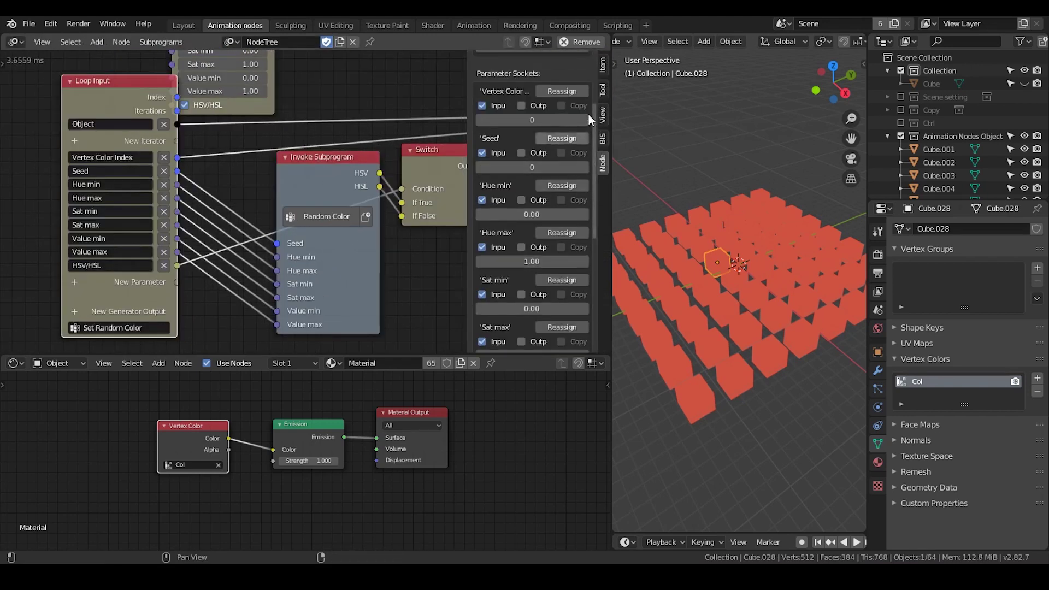
Step: Move the HSV/HSL parameter up seven places on the Loop Input, above Seed
click(602, 66)
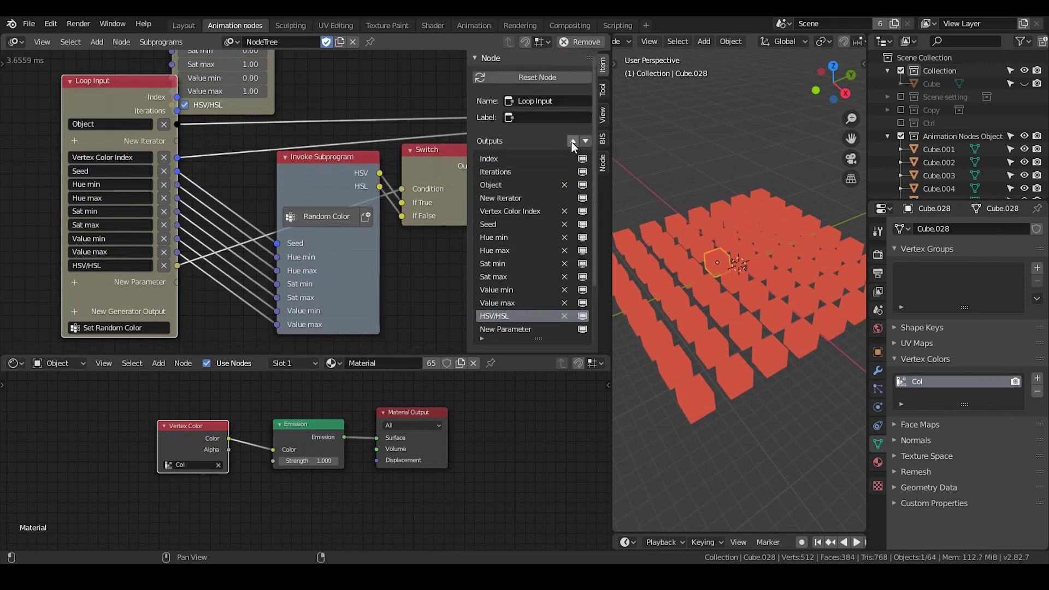
click(572, 142)
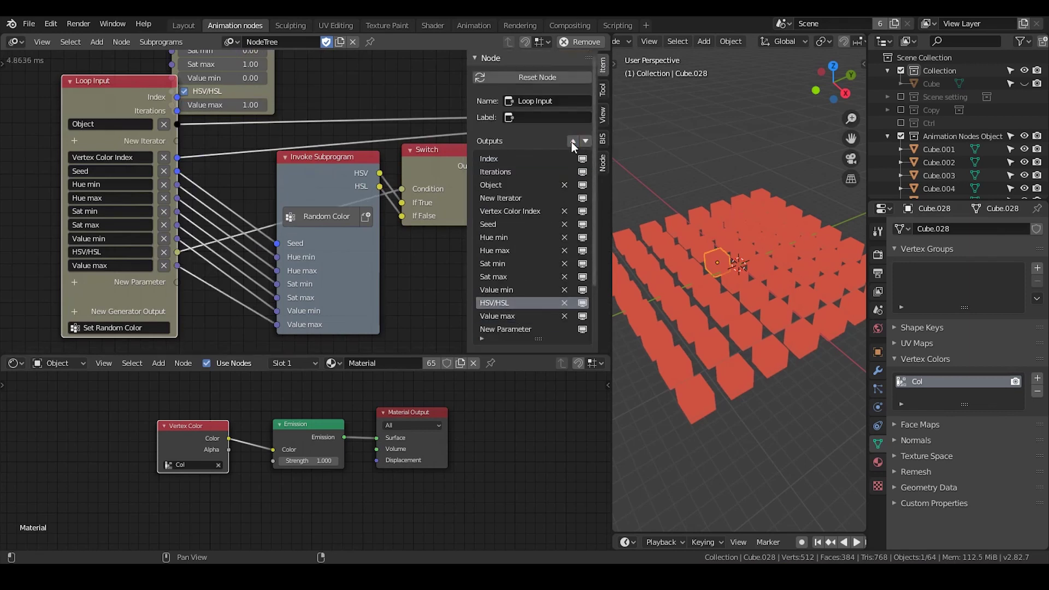
click(572, 142)
click(571, 142)
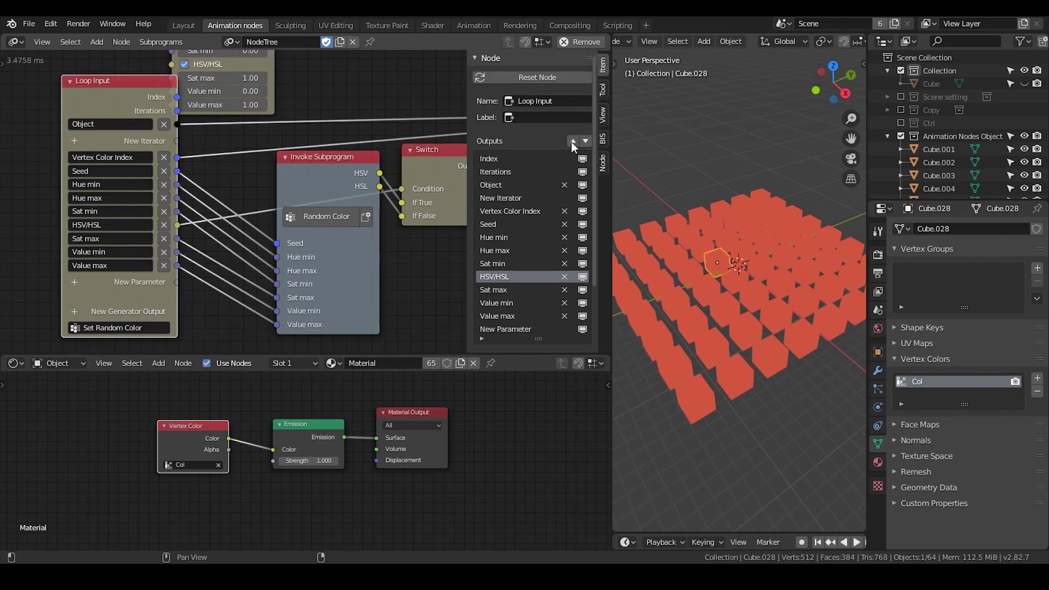
click(571, 142)
click(571, 142)
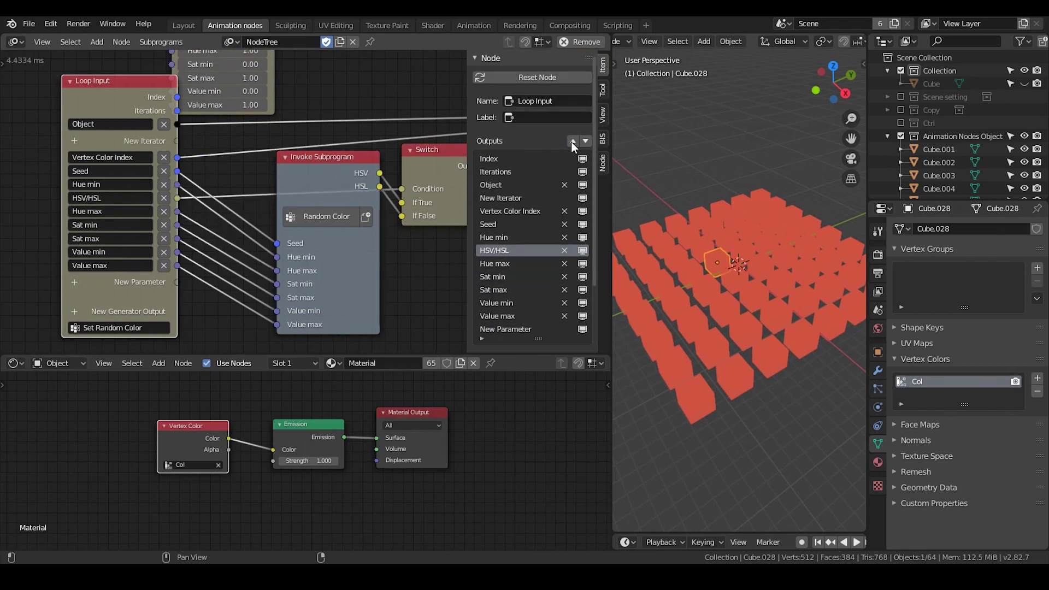
click(572, 142)
click(572, 142)
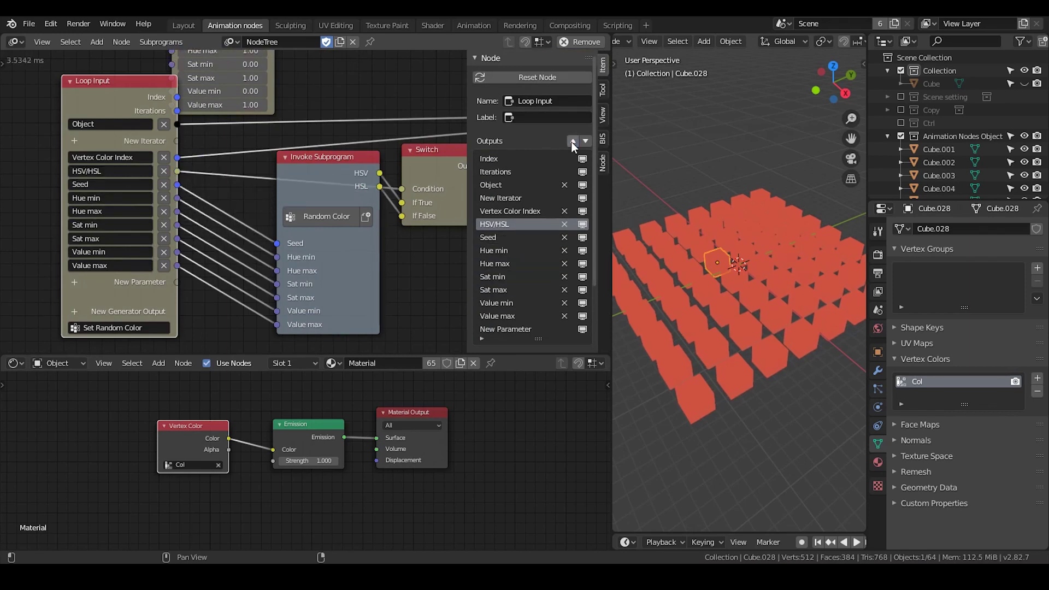
Step: Hide the sidebar and shift the Invoke Subprogram node down and to the left
key(n)
drag(403, 173, 388, 183)
middle_drag(279, 182, 265, 182)
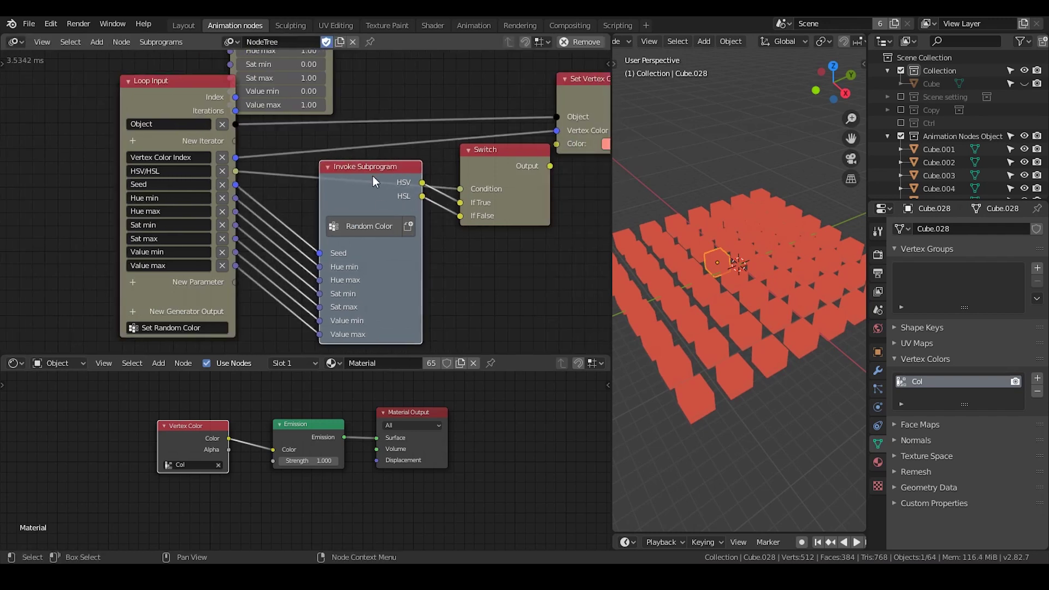
Step: Collapse the Random Color subprogram node and tidy it beside the Switch node
click(328, 167)
drag(346, 180, 330, 224)
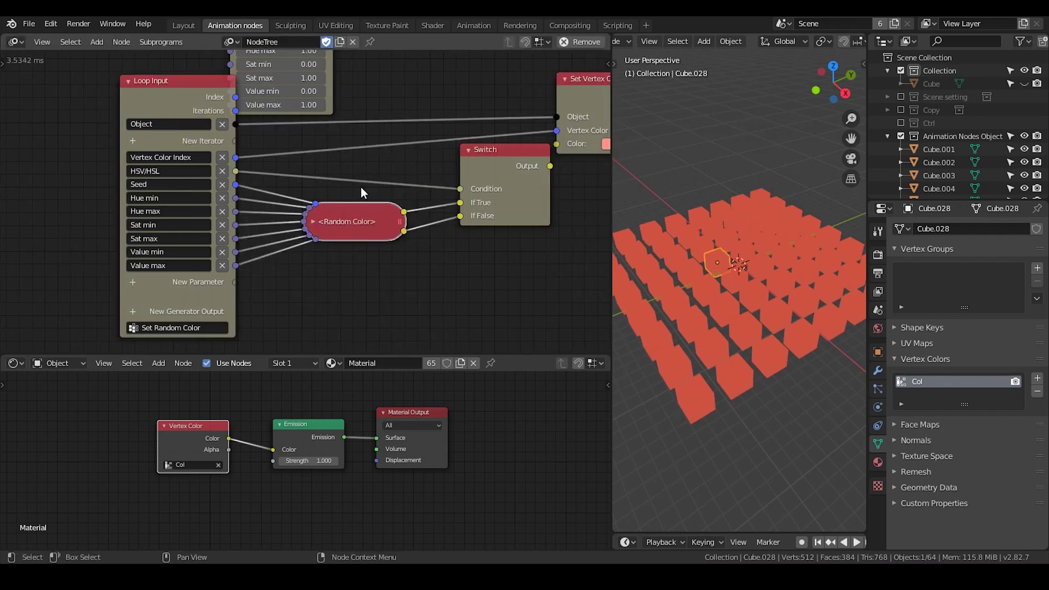
middle_drag(445, 172, 407, 178)
drag(454, 166, 430, 166)
drag(298, 222, 284, 221)
middle_drag(359, 165, 329, 167)
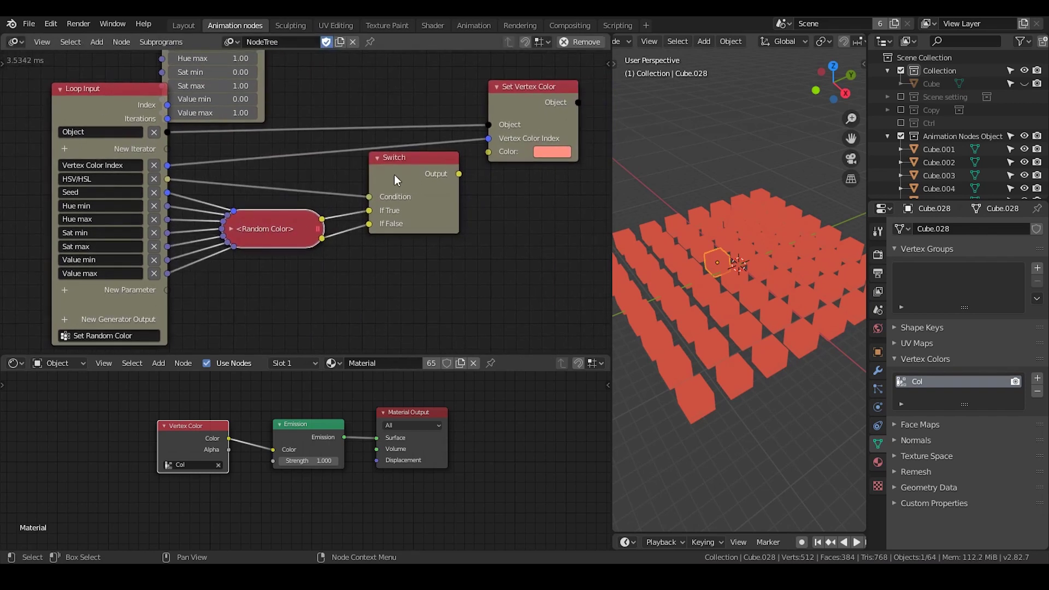
Step: Link Switch Output to Set Vertex Color's Color, turning the cubes green, then rearrange the upper nodes
drag(451, 174, 491, 149)
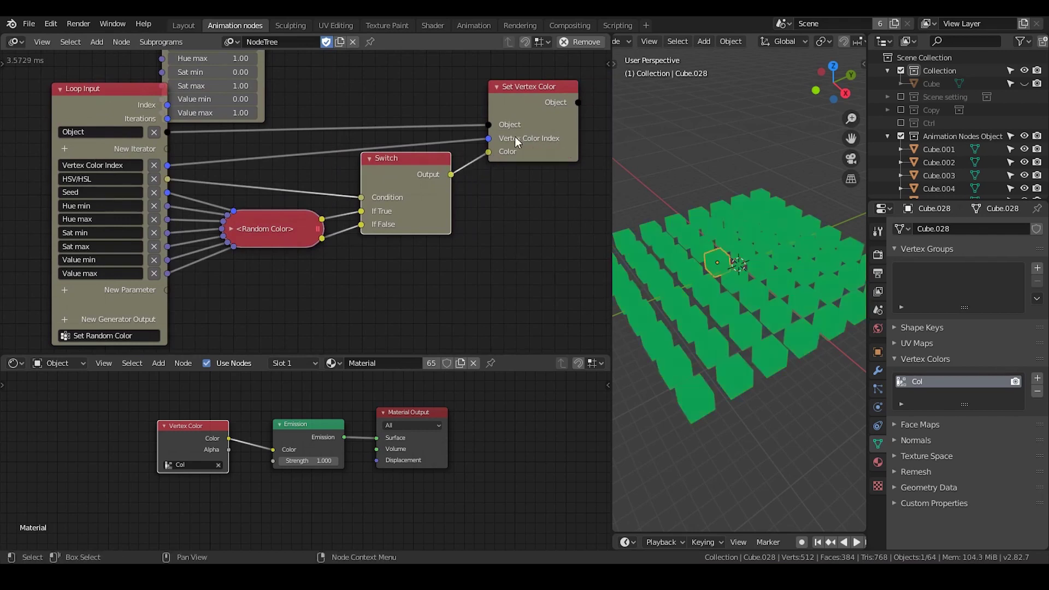
middle_drag(262, 102, 358, 255)
drag(295, 103, 303, 87)
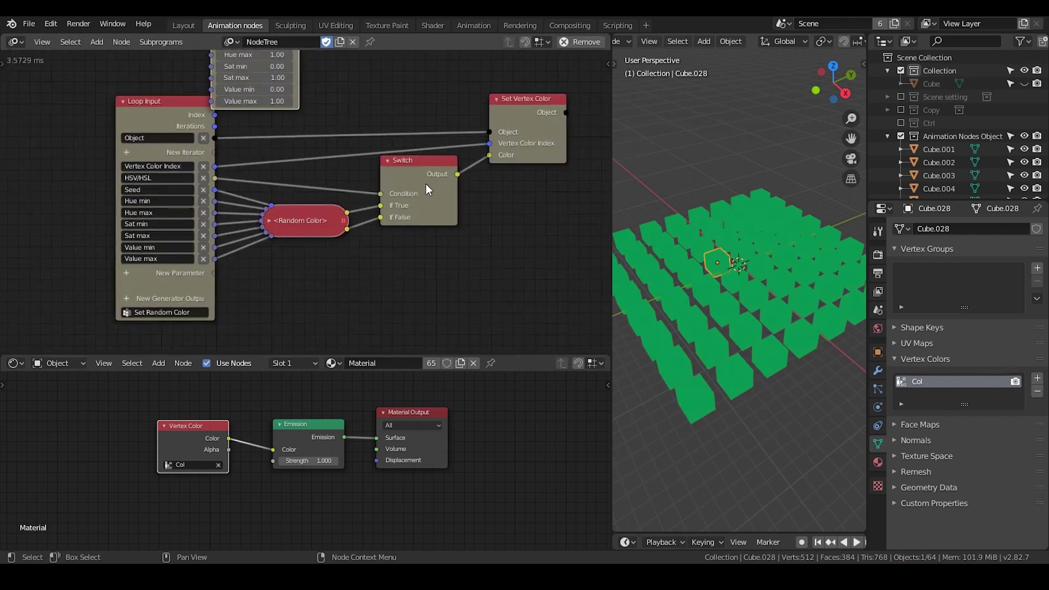
middle_drag(427, 189, 357, 220)
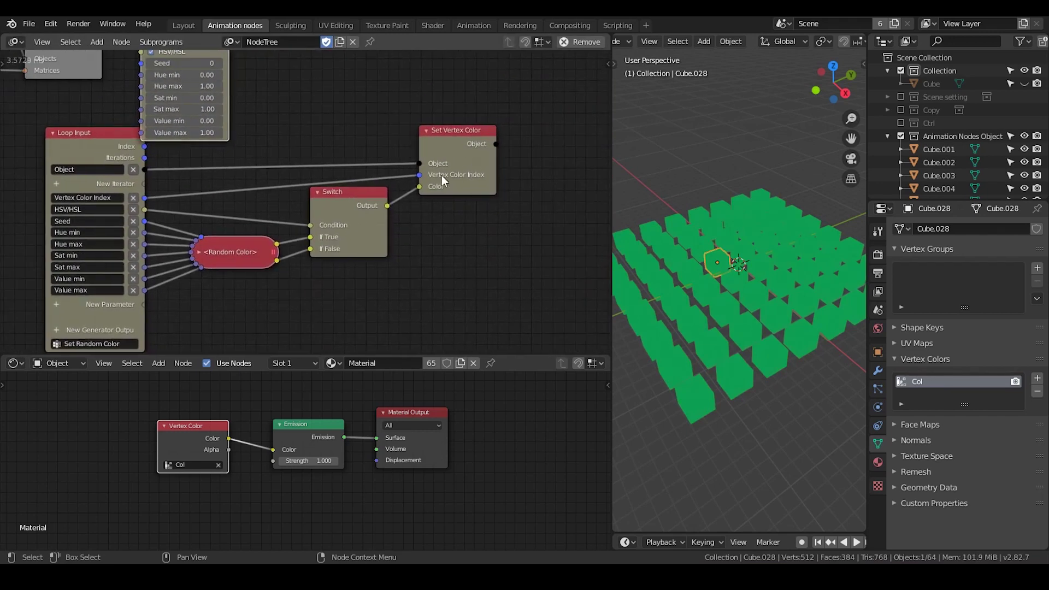
Step: Shift the main Invoke Subprogram node slightly to the right
middle_drag(325, 183, 524, 279)
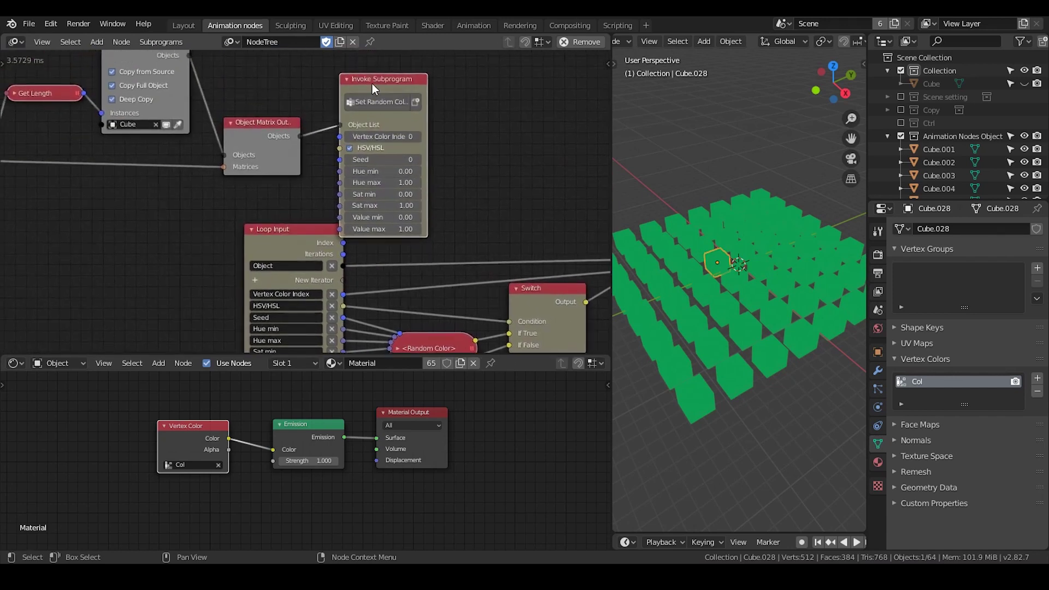
drag(372, 84, 390, 80)
mouse_move(410, 155)
mouse_down()
mouse_move(427, 155)
mouse_move(402, 155)
mouse_up()
middle_drag(407, 284, 323, 201)
middle_drag(368, 265, 275, 238)
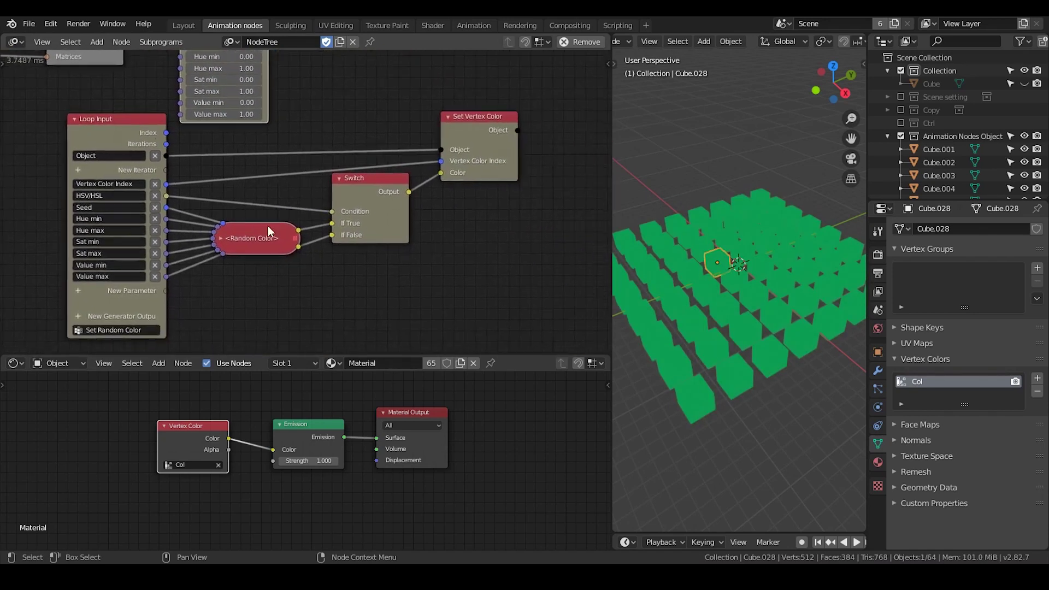
Step: Move the Switch and Set Vertex Color nodes further right to make room
drag(539, 144, 249, 283)
key(g)
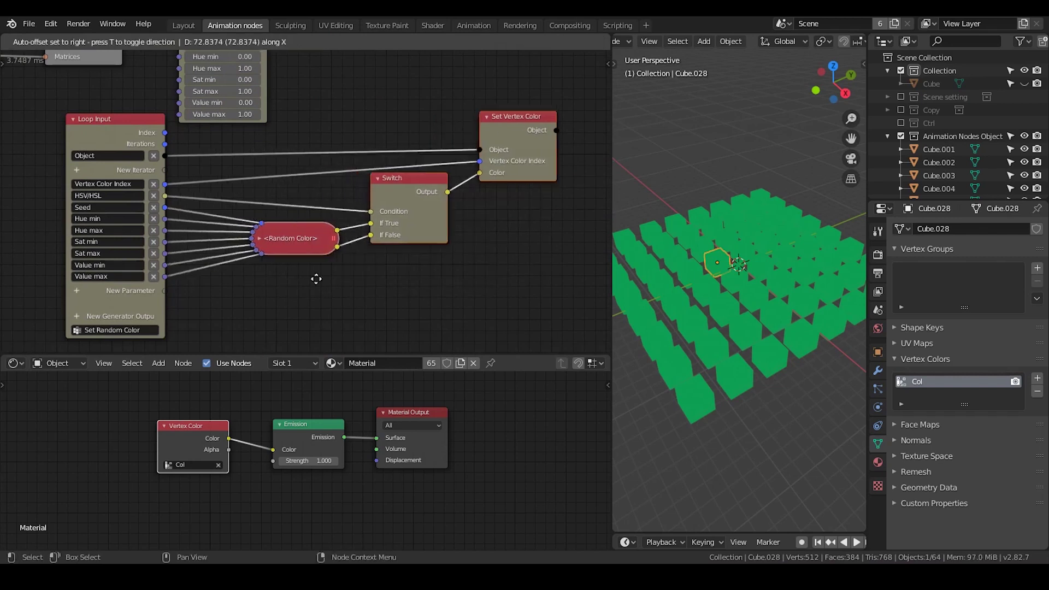
click(381, 277)
middle_drag(294, 193, 324, 200)
Step: Expand the Random Color subprogram node back to full size
click(402, 246)
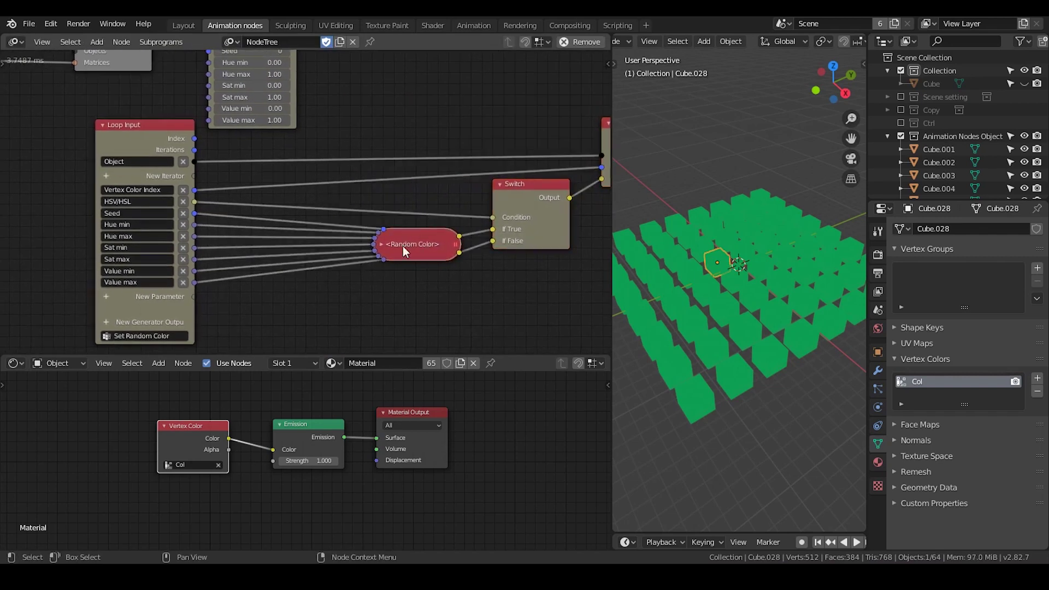
click(382, 244)
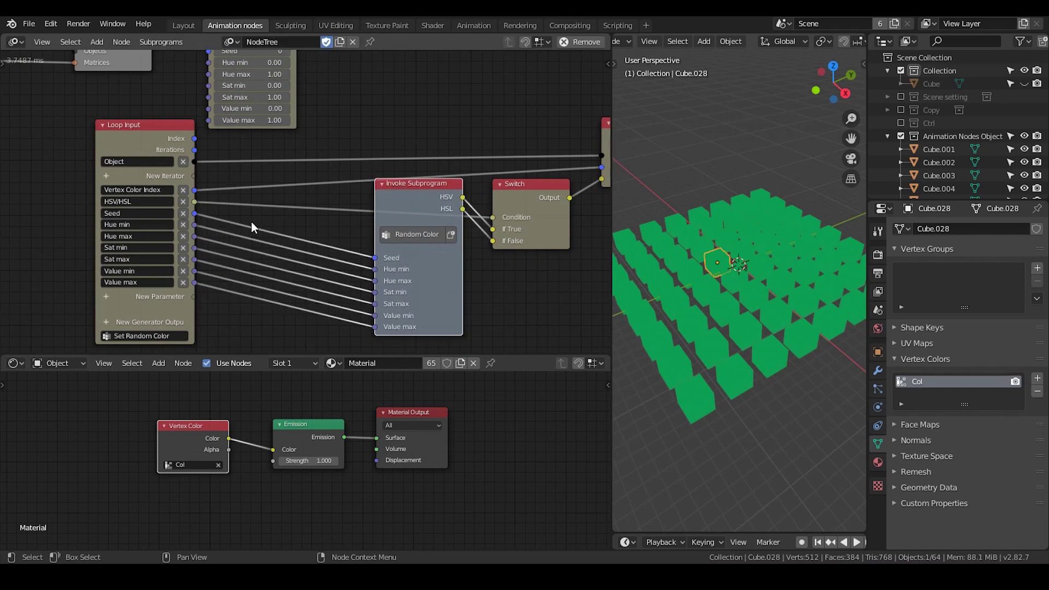
middle_drag(246, 227, 286, 199)
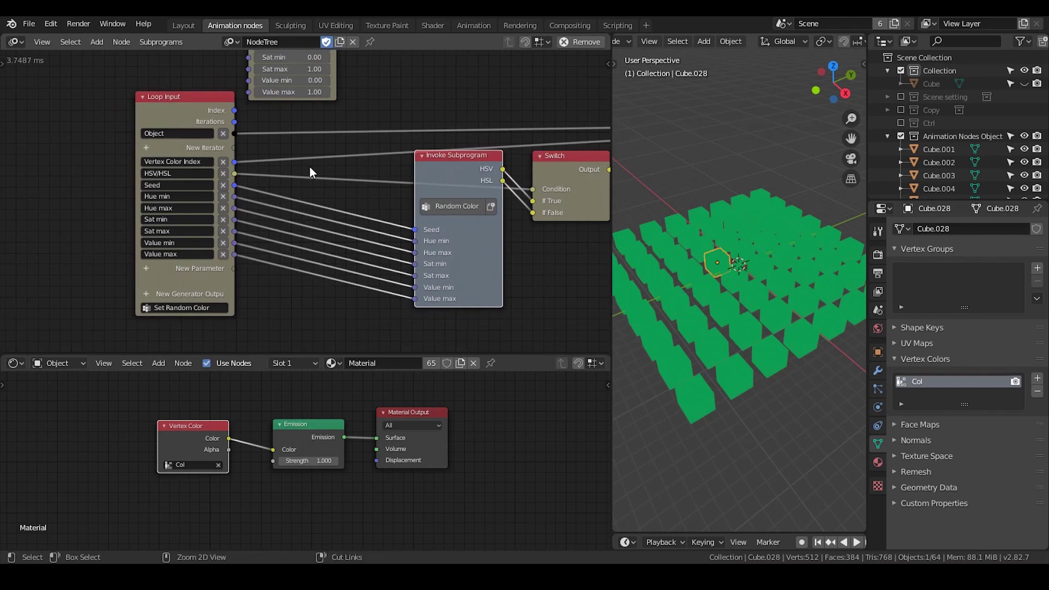
key(ctrl+a)
Step: Add a Float Math node from the 'float math' node search
text(float maht)
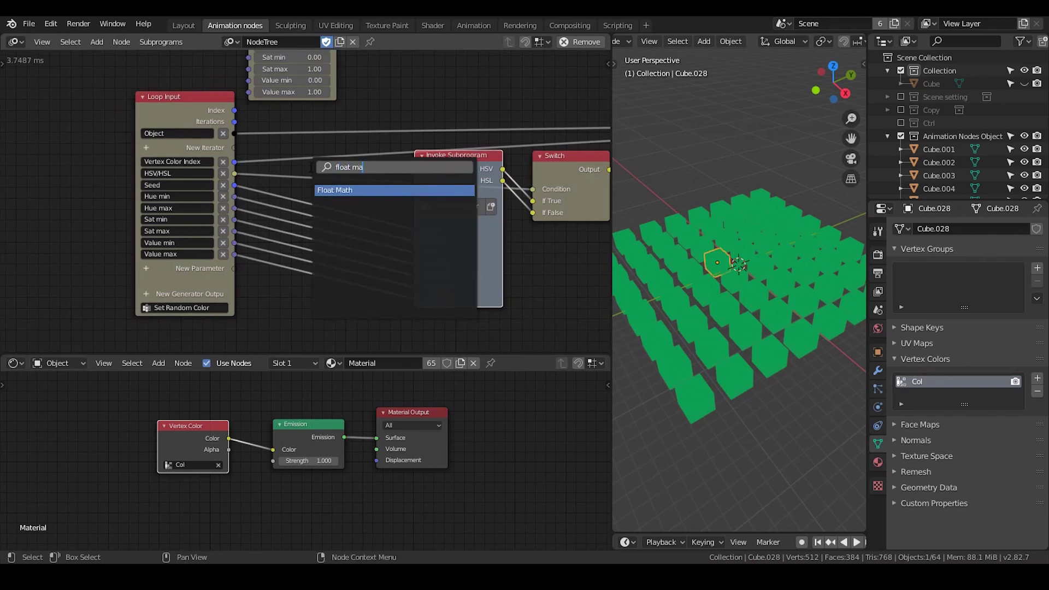
key(BackSpace)
key(BackSpace)
key(Return)
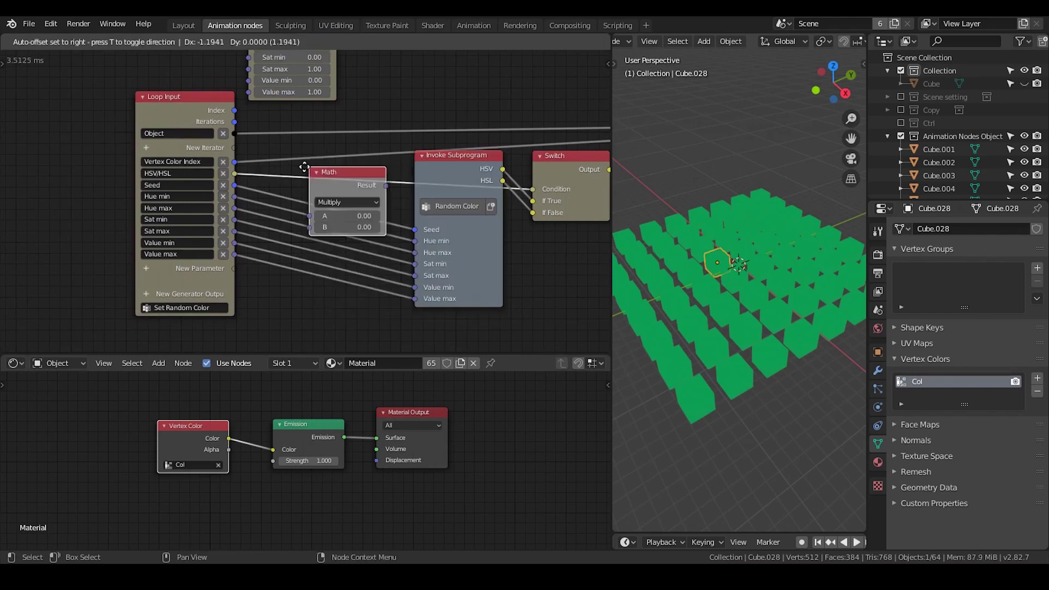
click(362, 351)
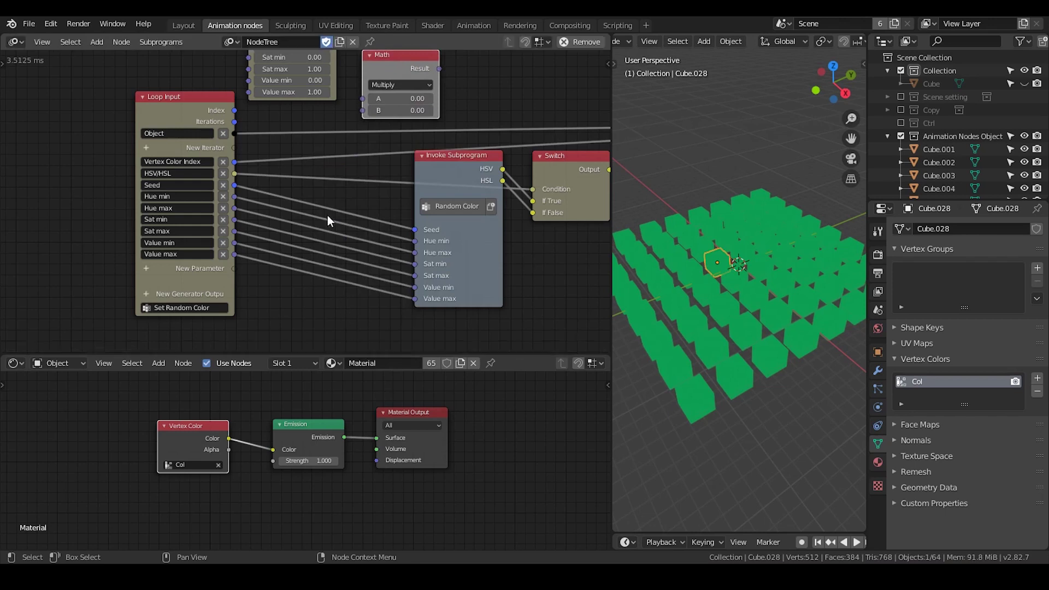
scroll(326, 175, up, 2)
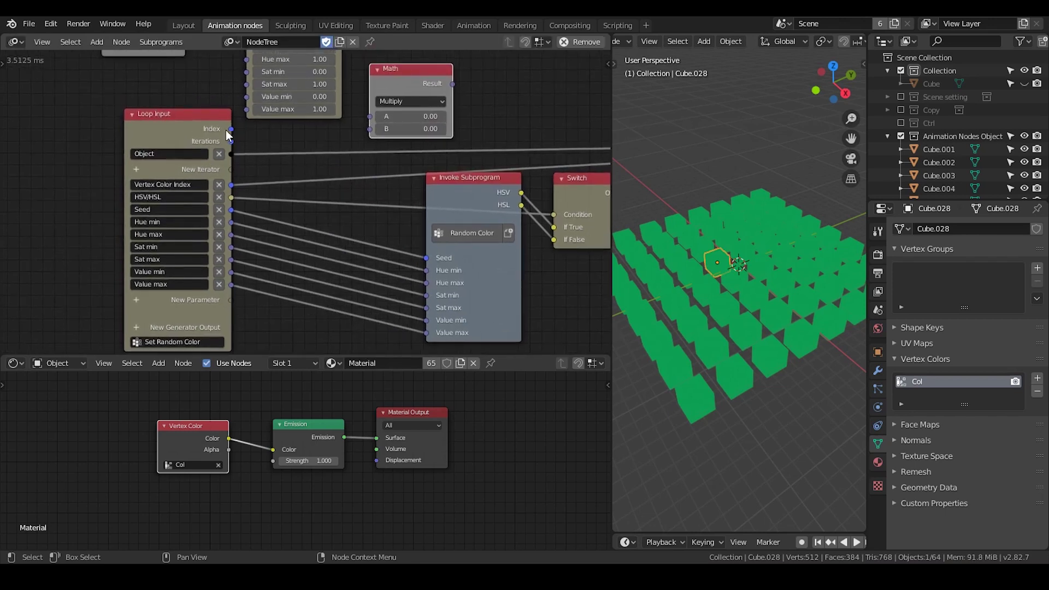
Step: Wire loop Index and Seed into the Math node, feed its product into the subprogram Seed, and collapse it
drag(226, 131, 363, 119)
drag(396, 75, 340, 156)
drag(232, 209, 316, 209)
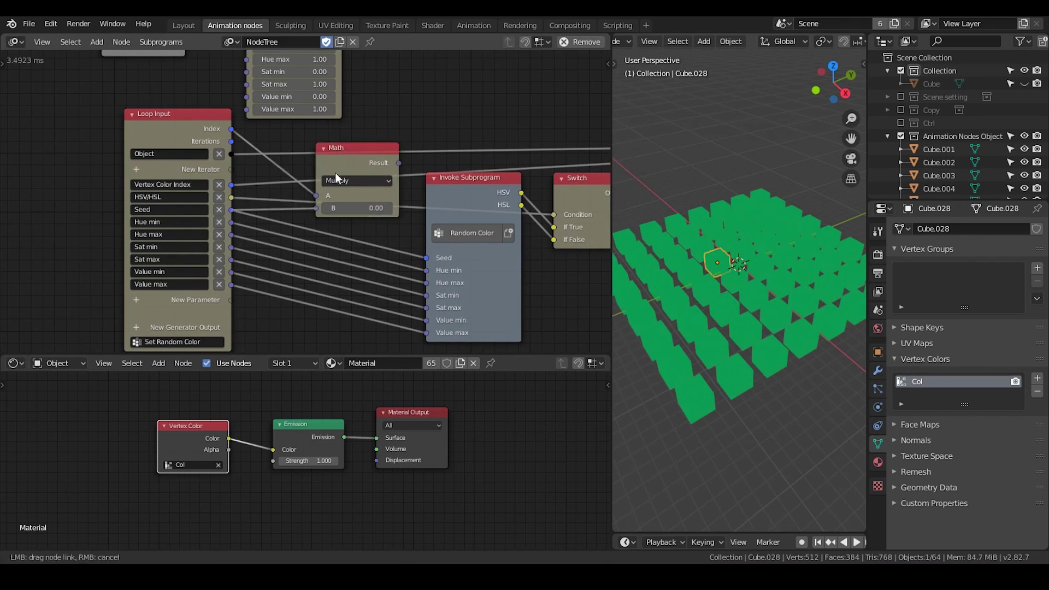
drag(338, 148, 319, 191)
drag(379, 207, 428, 259)
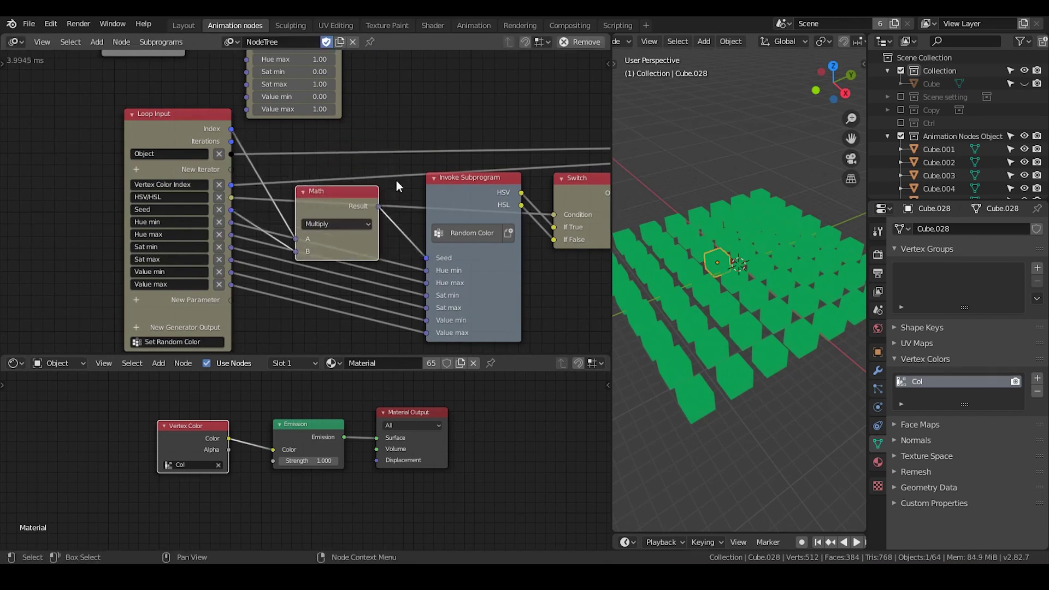
click(303, 192)
drag(323, 191, 320, 222)
middle_drag(312, 159, 326, 229)
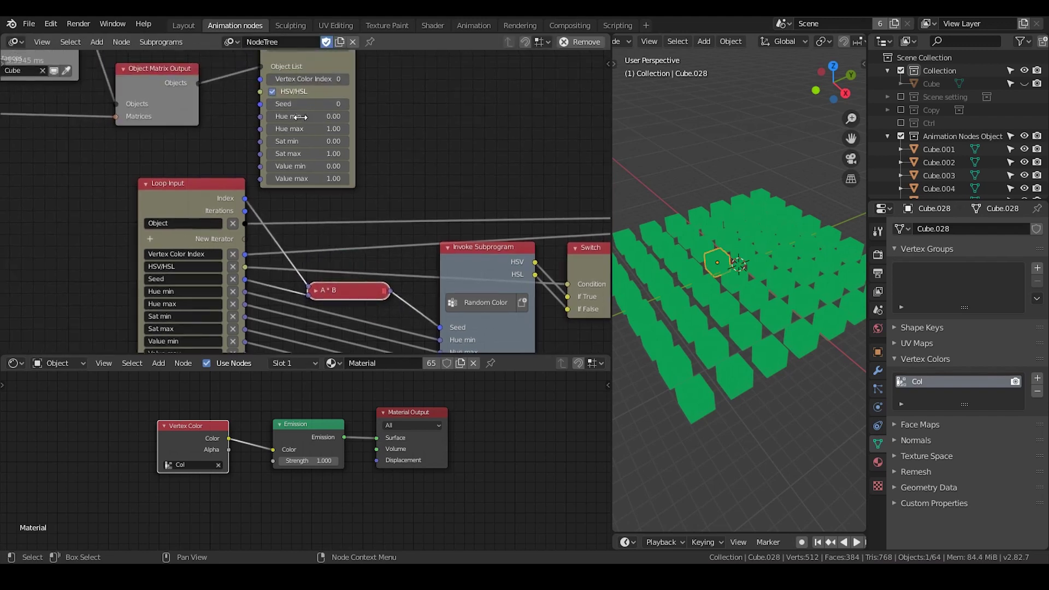
Step: Raise the group Seed to 25 and try the Math node's Add operation
drag(301, 104, 347, 106)
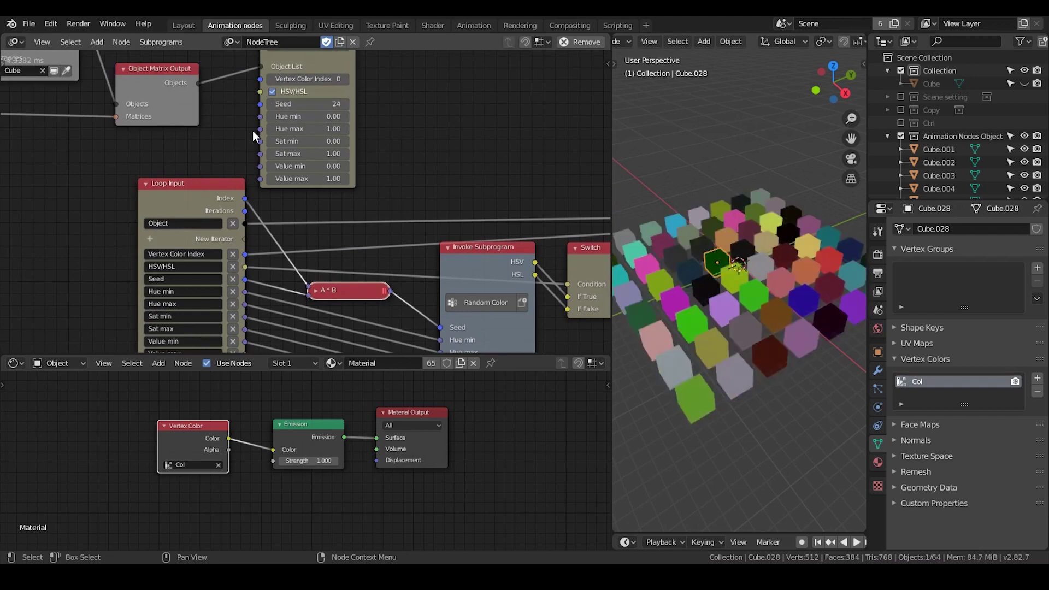
click(317, 290)
click(333, 274)
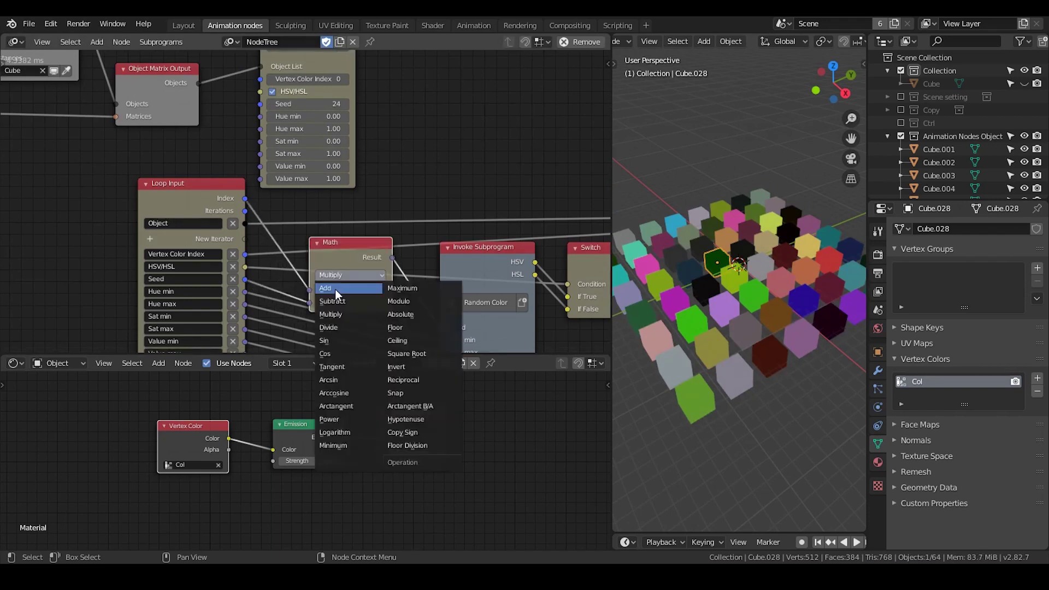
click(335, 290)
click(344, 103)
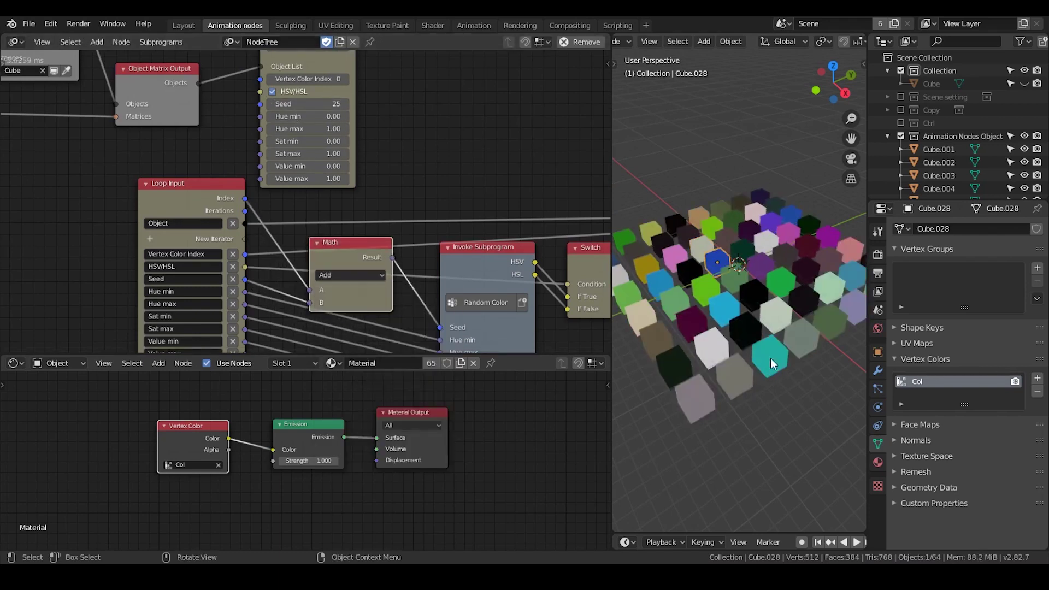
middle_drag(740, 333, 739, 309)
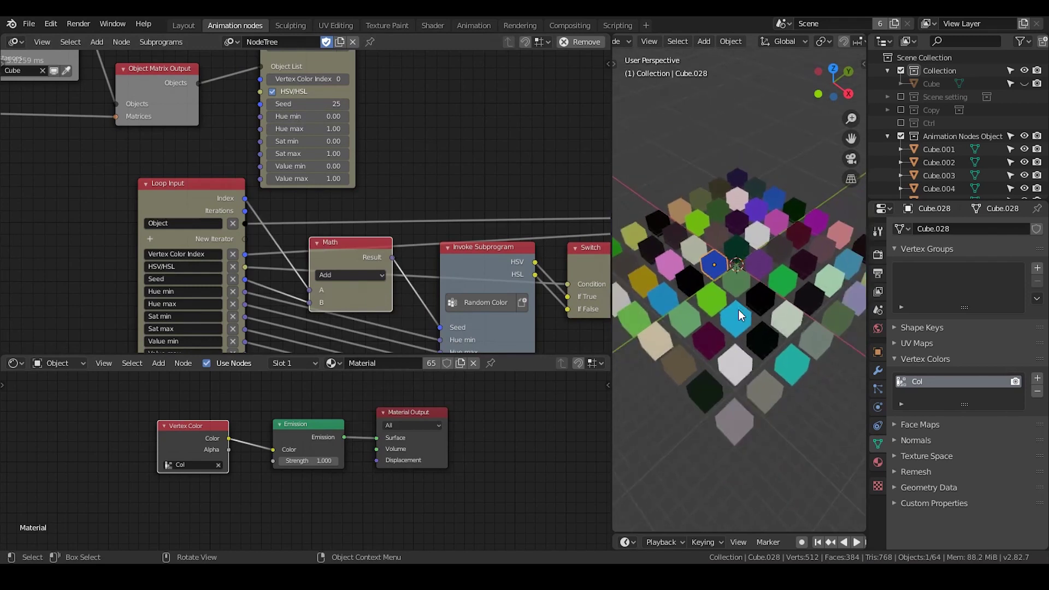
Step: Switch the Math node back to Multiply, step Seed up to 30, and collapse the node
click(346, 104)
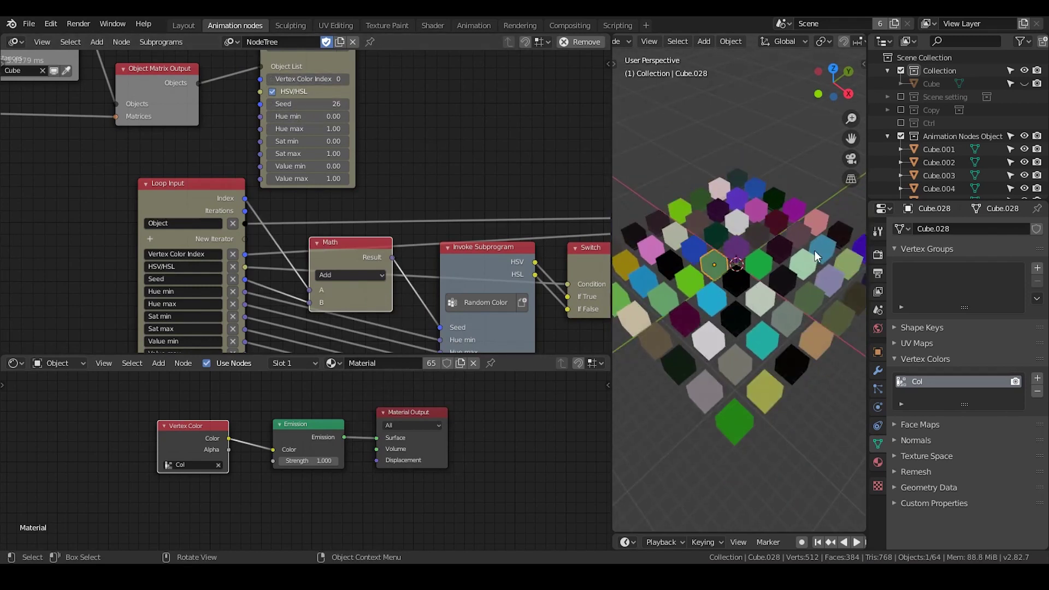
click(373, 273)
click(358, 313)
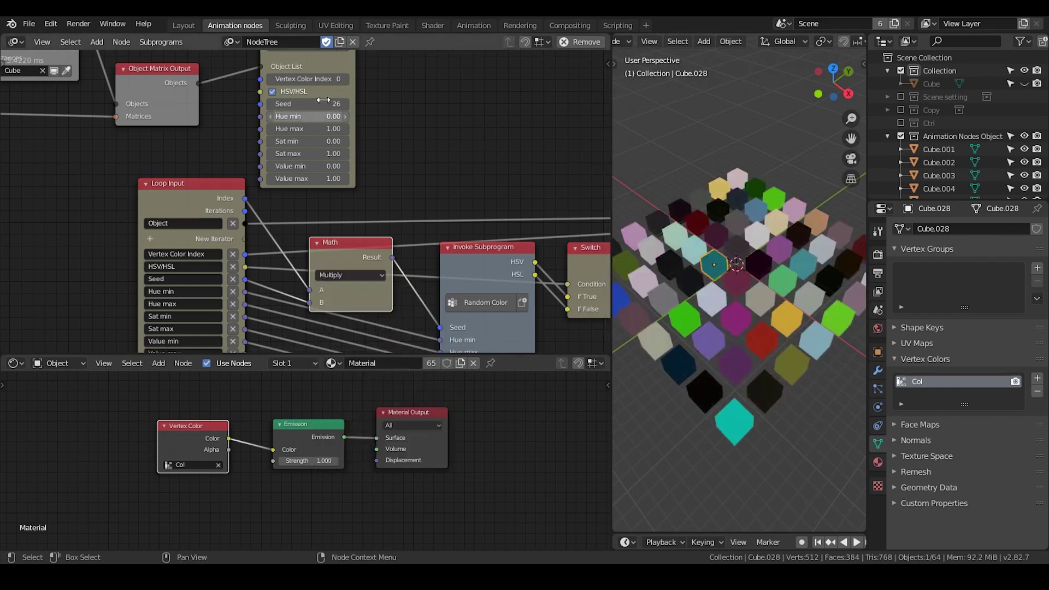
click(345, 104)
click(346, 103)
click(345, 104)
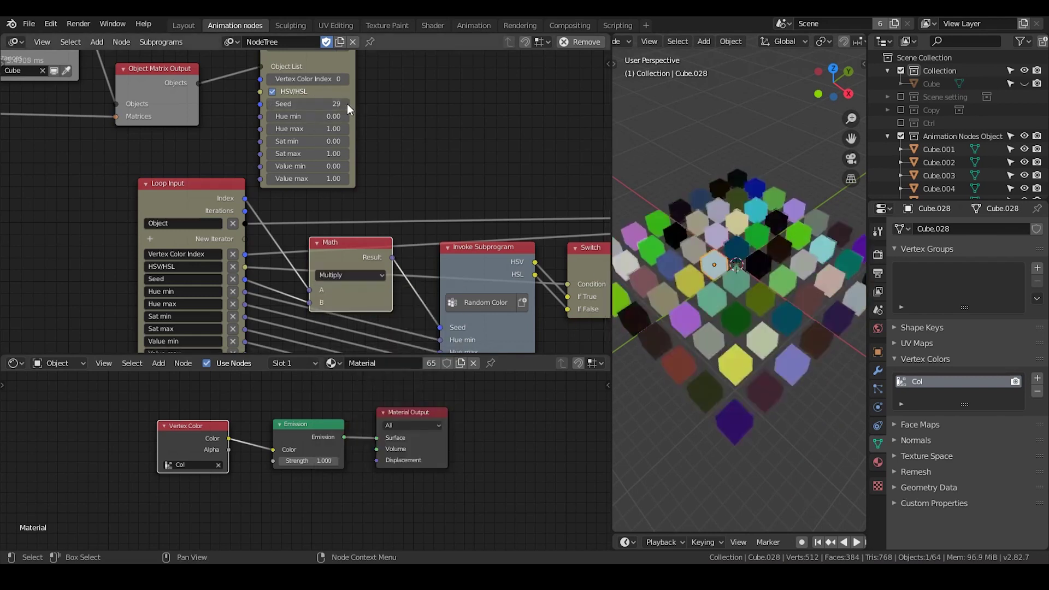
click(346, 104)
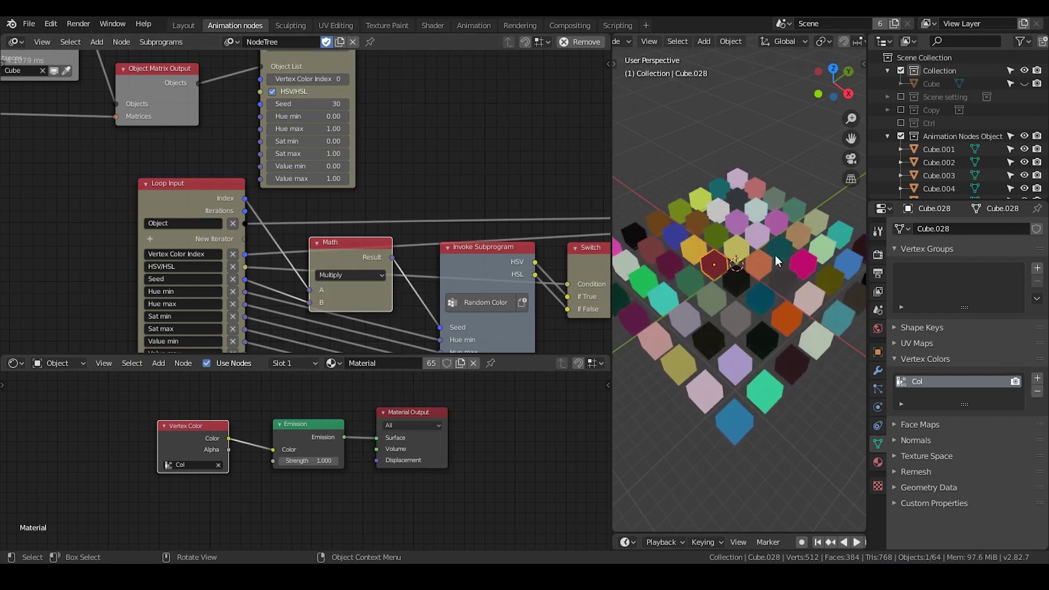
click(317, 242)
drag(333, 244, 326, 299)
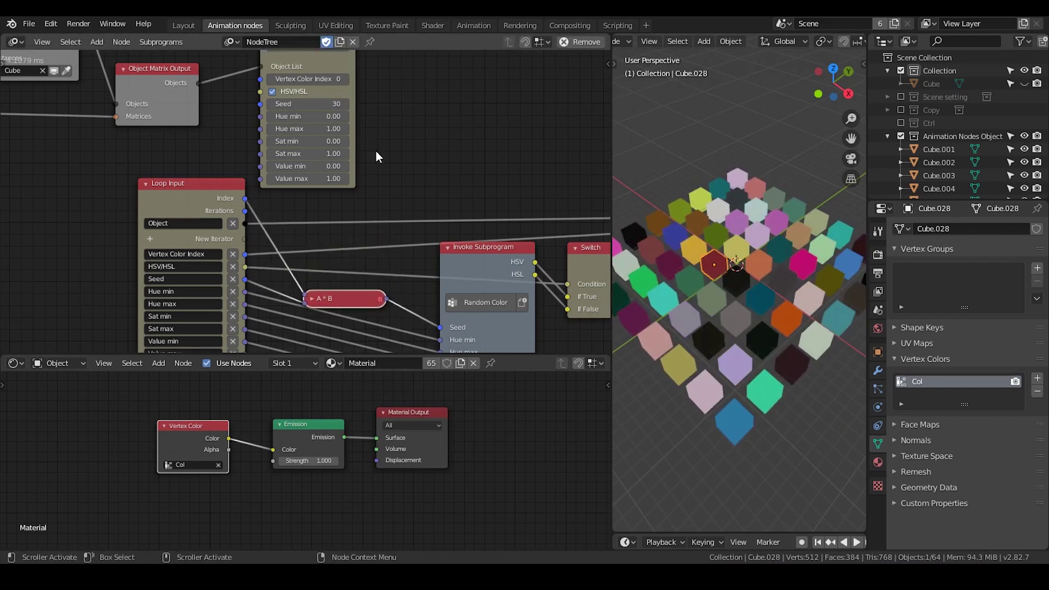
middle_drag(375, 159, 435, 222)
Step: Turn off HSV/HSL and set Value max 0.85, Sat min 0.75 and Hue min 0.09
scroll(435, 221, up, 1)
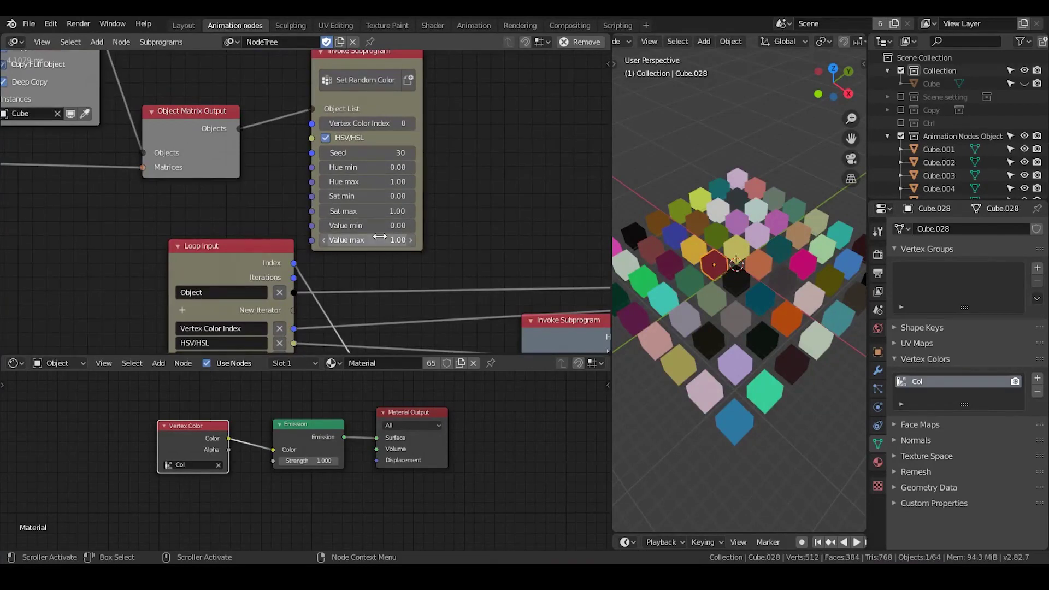
click(325, 139)
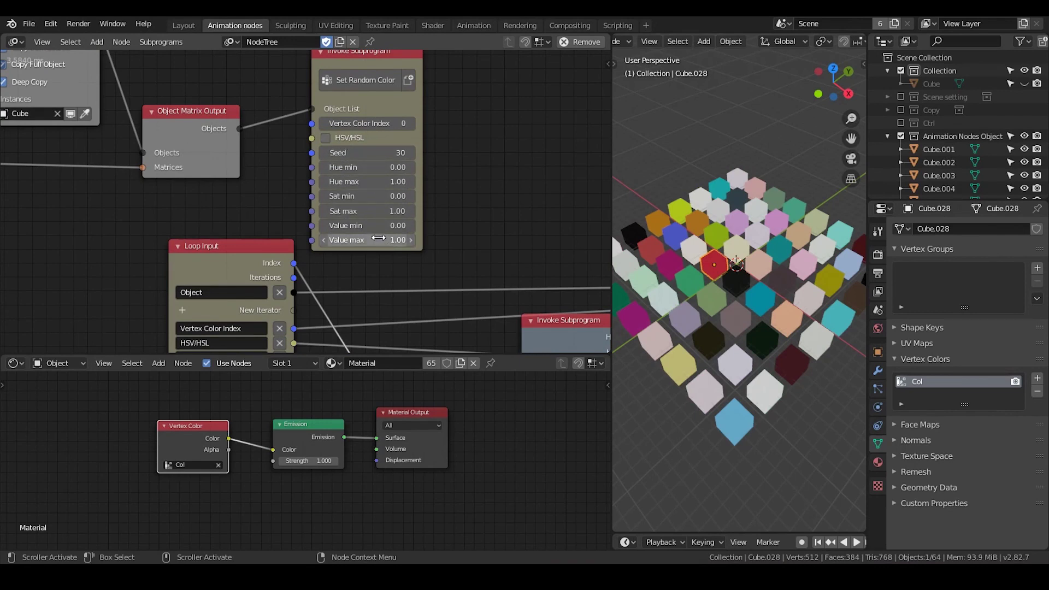
drag(378, 238, 346, 239)
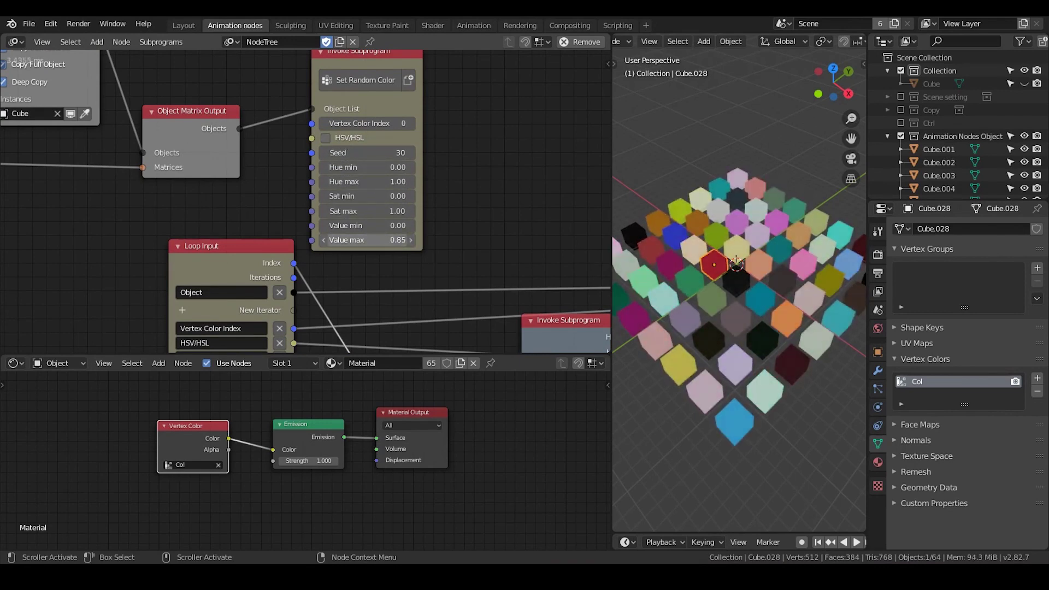
mouse_move(361, 196)
mouse_down()
mouse_move(394, 198)
mouse_move(341, 200)
mouse_up()
drag(367, 168, 442, 223)
middle_drag(456, 253, 432, 197)
scroll(435, 207, down, 3)
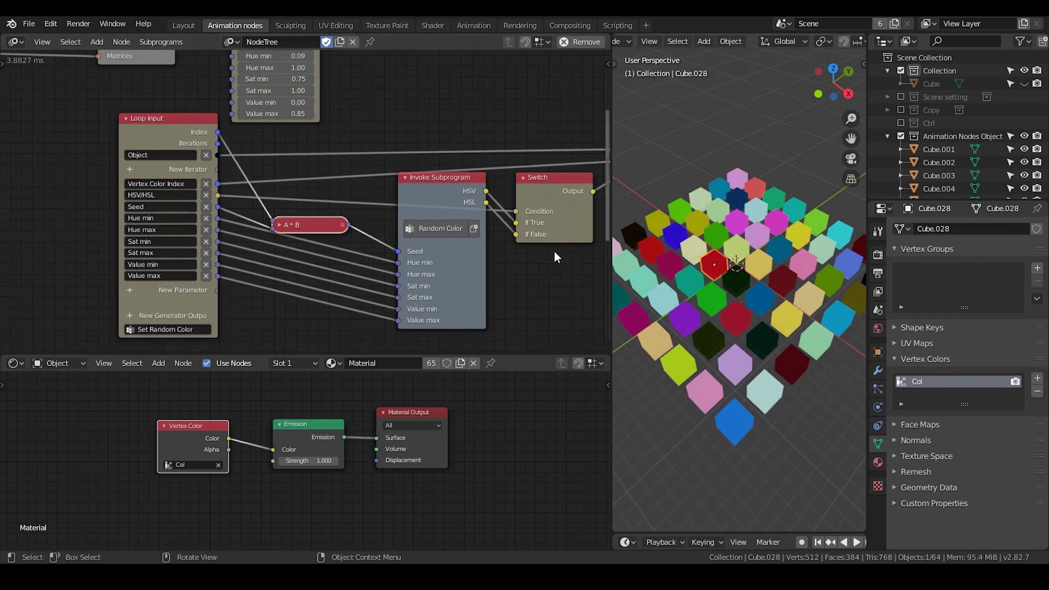
Step: Collapse the three Random Number nodes and move each one down
middle_drag(489, 342, 400, 47)
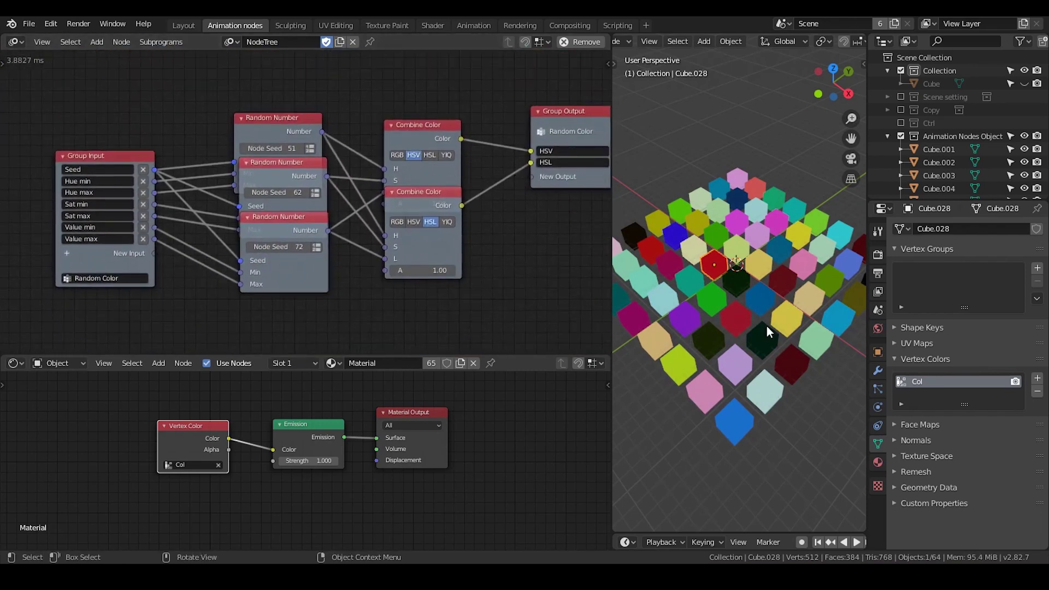
middle_drag(766, 326, 773, 304)
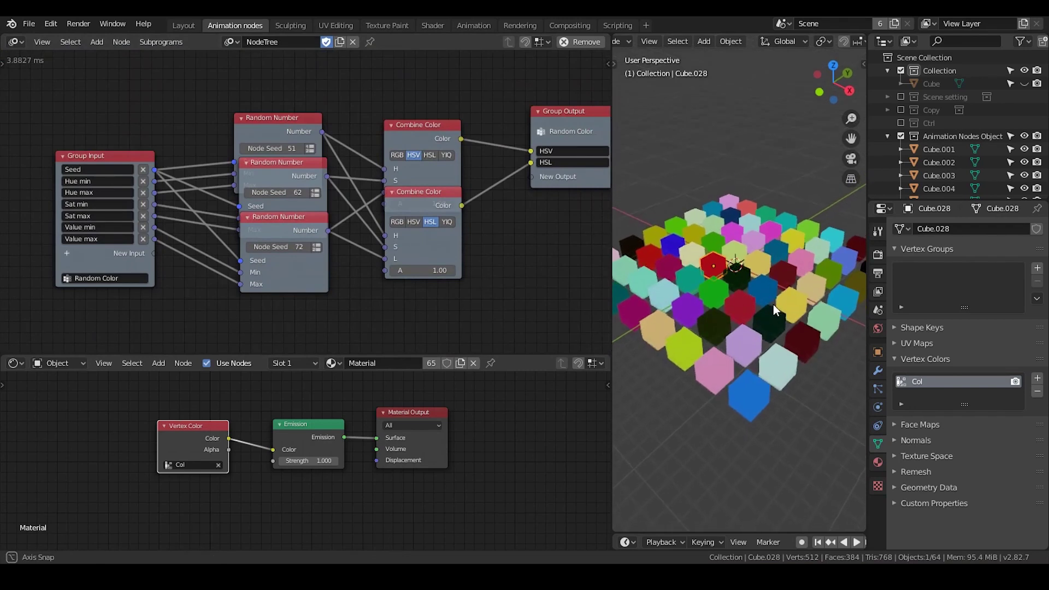
click(247, 217)
drag(246, 216, 242, 304)
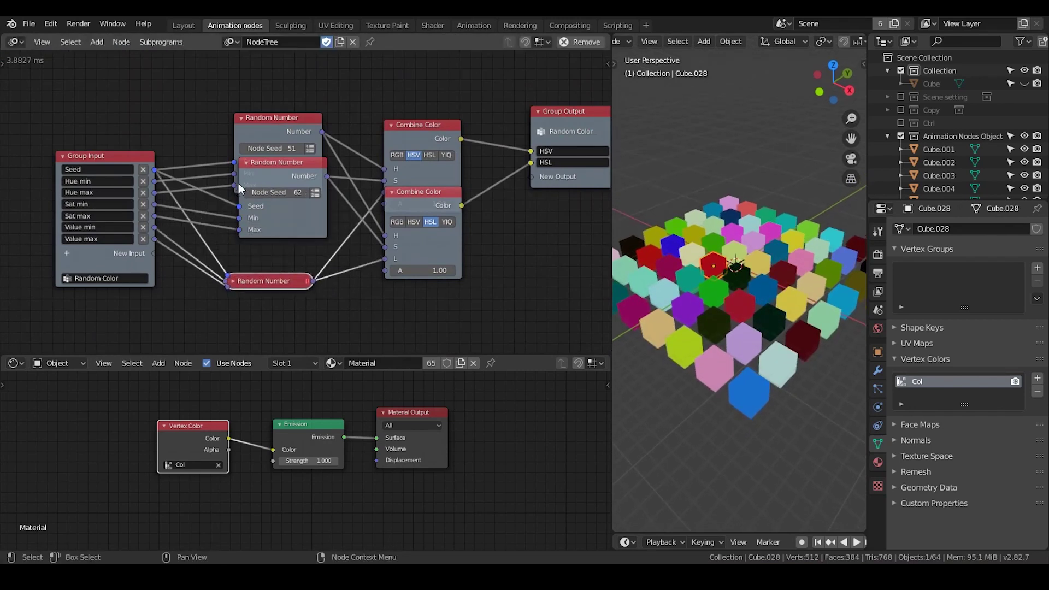
click(247, 163)
drag(249, 164, 247, 251)
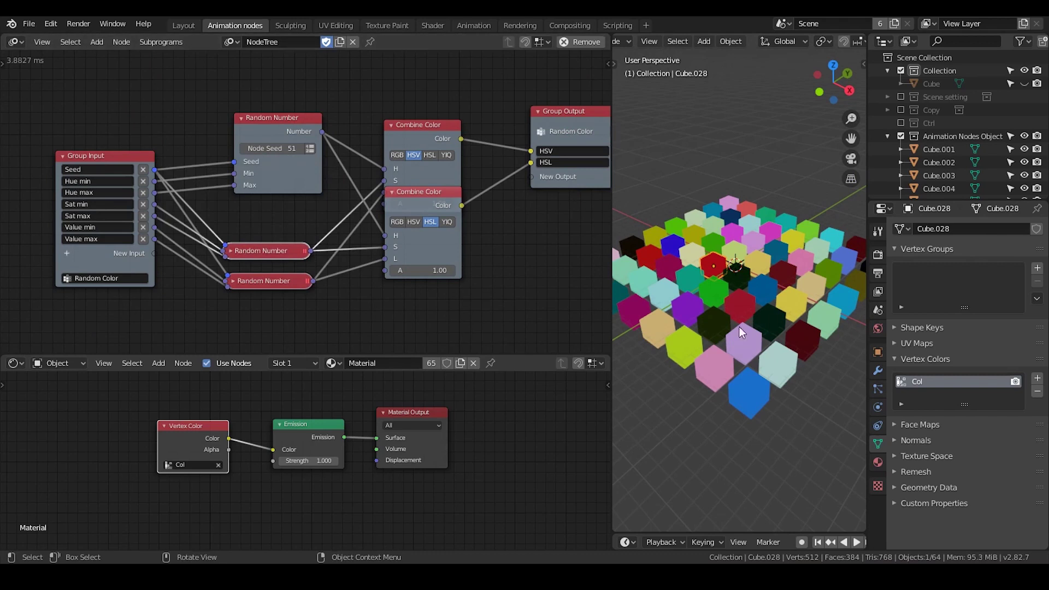
click(247, 116)
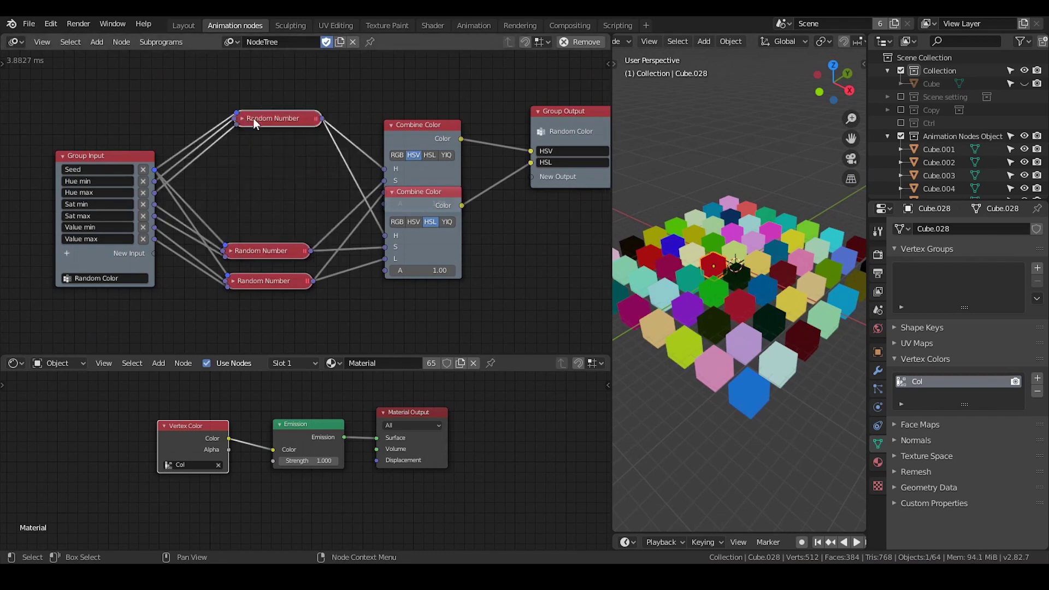
drag(253, 118, 234, 215)
Step: Reposition the top Random Number node and the second Combine Color node
middle_drag(277, 164, 336, 384)
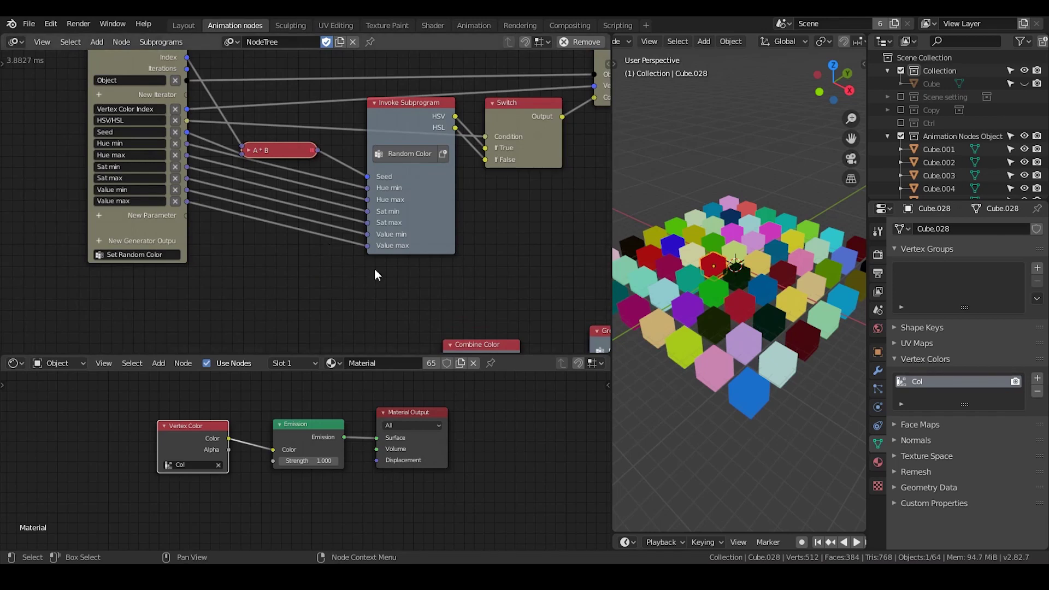
middle_drag(391, 262, 340, 150)
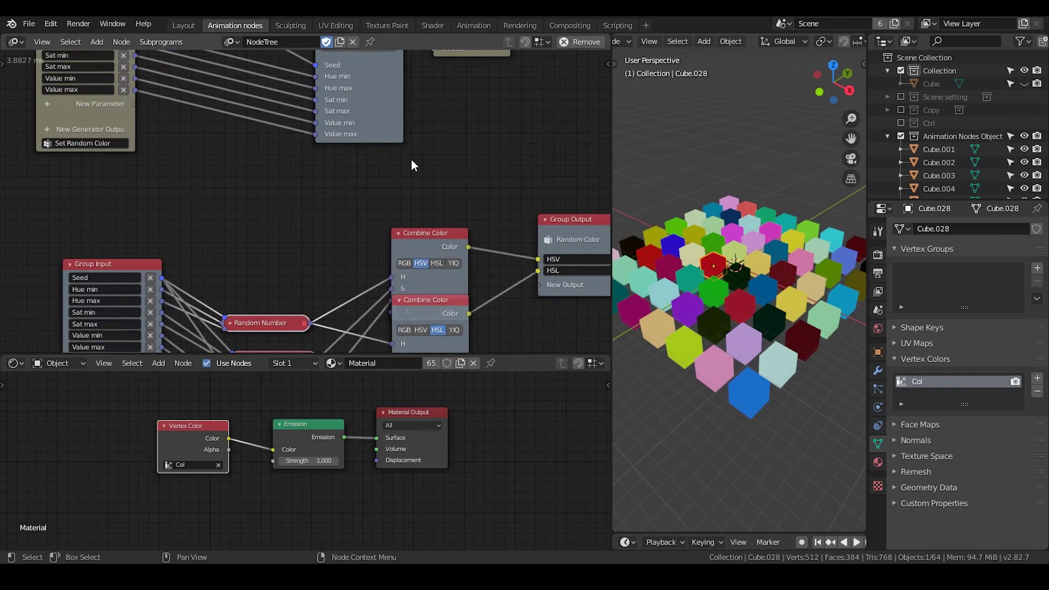
middle_drag(409, 179, 400, 93)
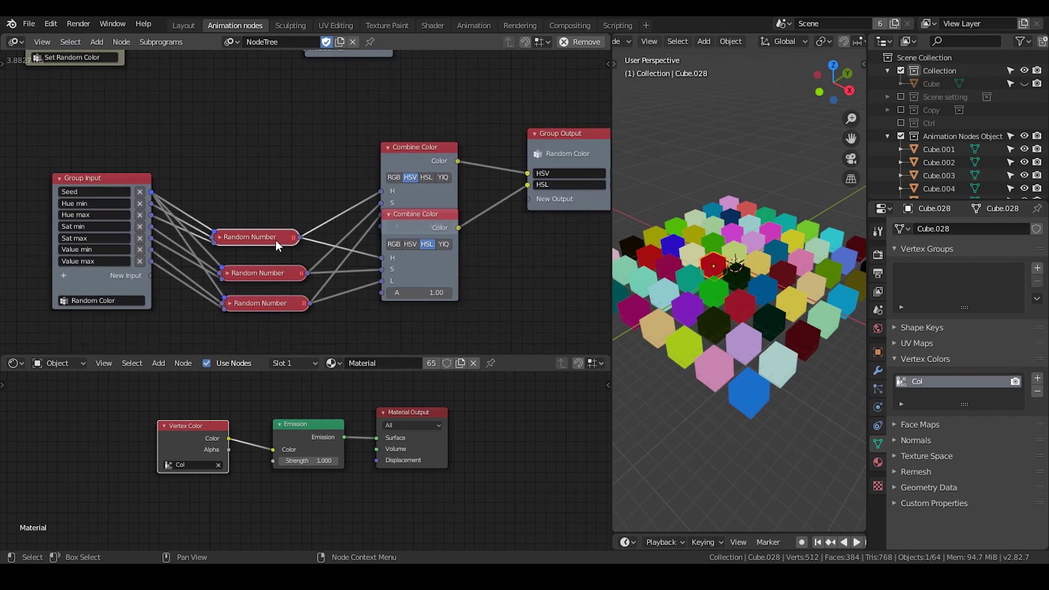
drag(275, 241, 275, 204)
drag(404, 215, 429, 234)
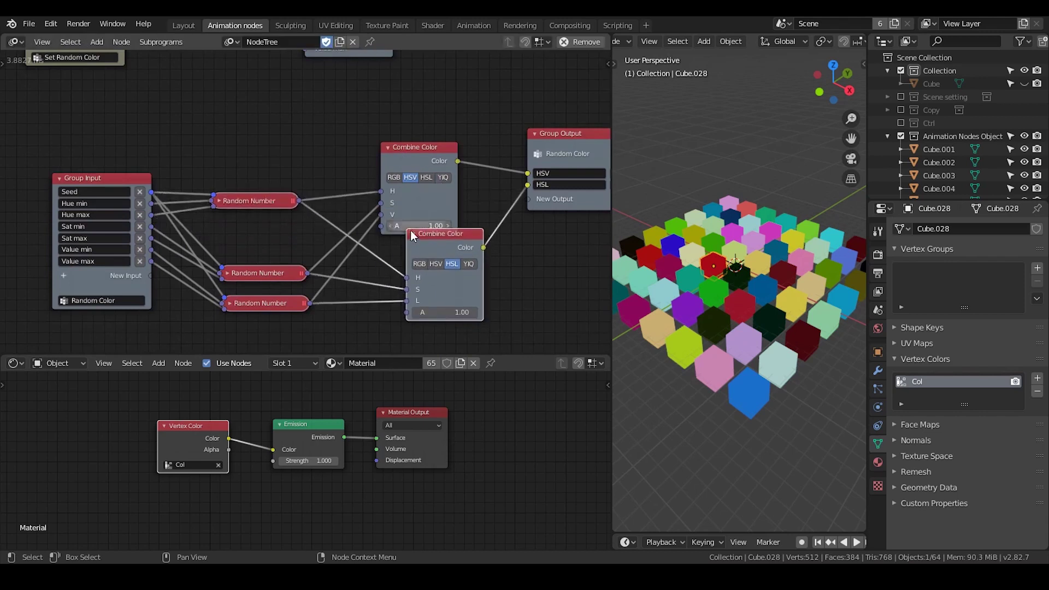
shift+scroll(383, 218, down, 2)
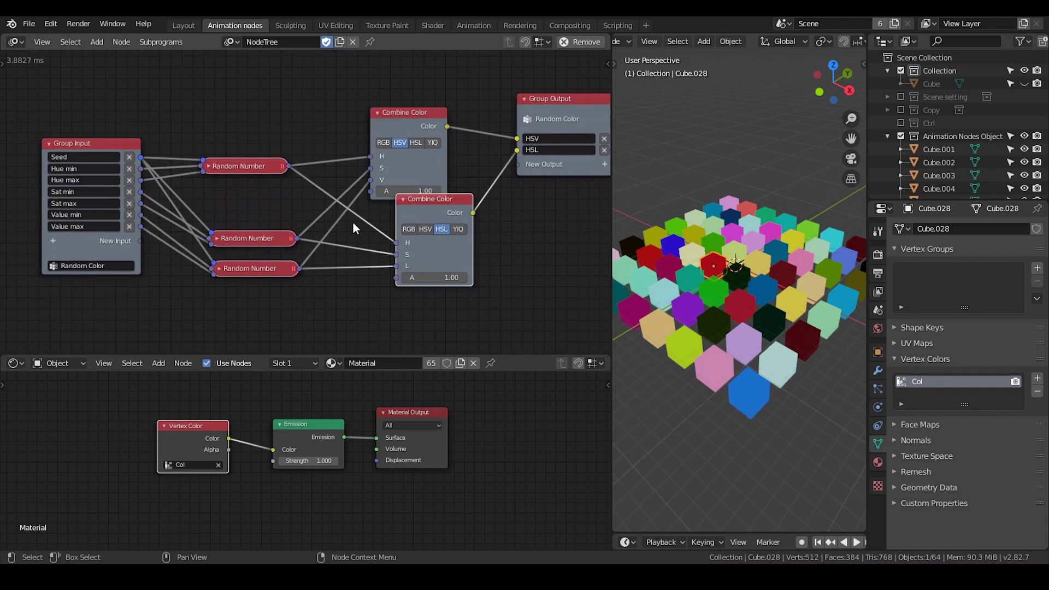
key(ctrl+z)
Step: Move both Combine Color nodes and Group Output horizontally to the right
middle_drag(539, 196, 401, 179)
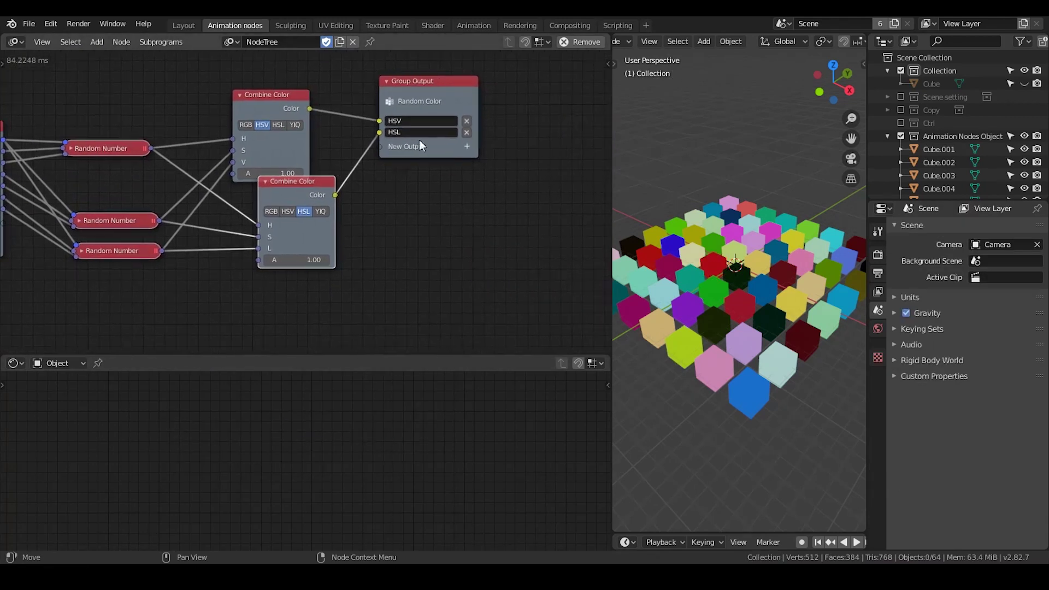
drag(498, 82, 201, 239)
key(g)
key(x)
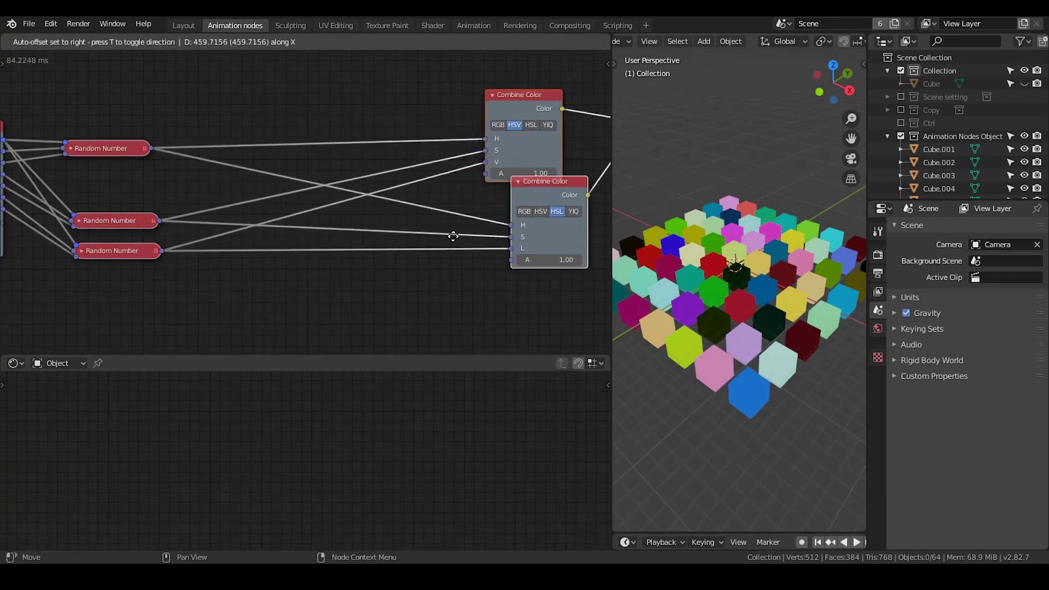
click(468, 238)
ctrl+right_drag(210, 137, 201, 175)
Step: Insert a reroute point on the two hue links between the nodes
key(g)
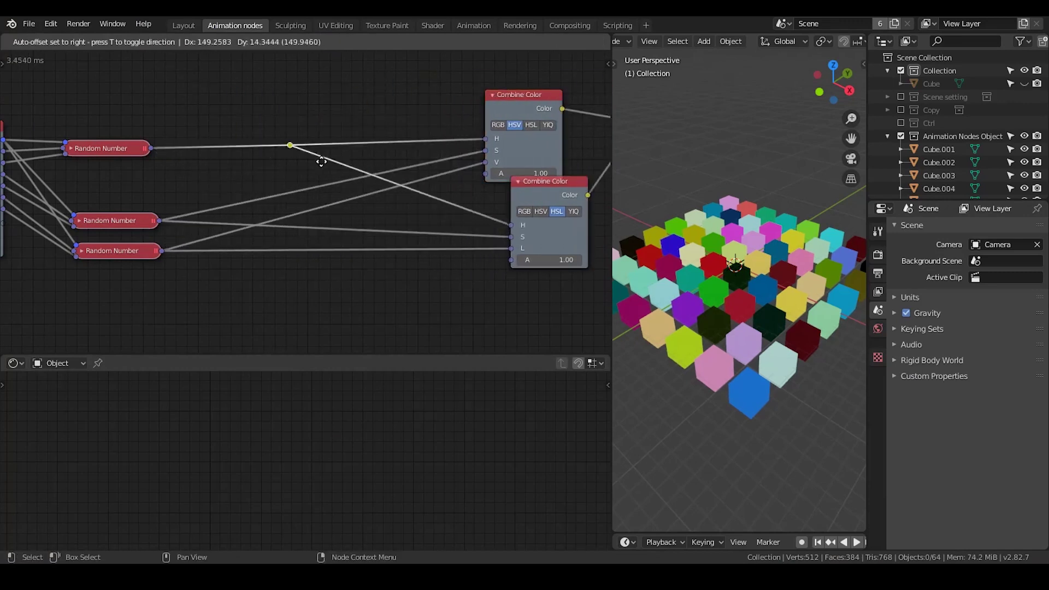
click(429, 155)
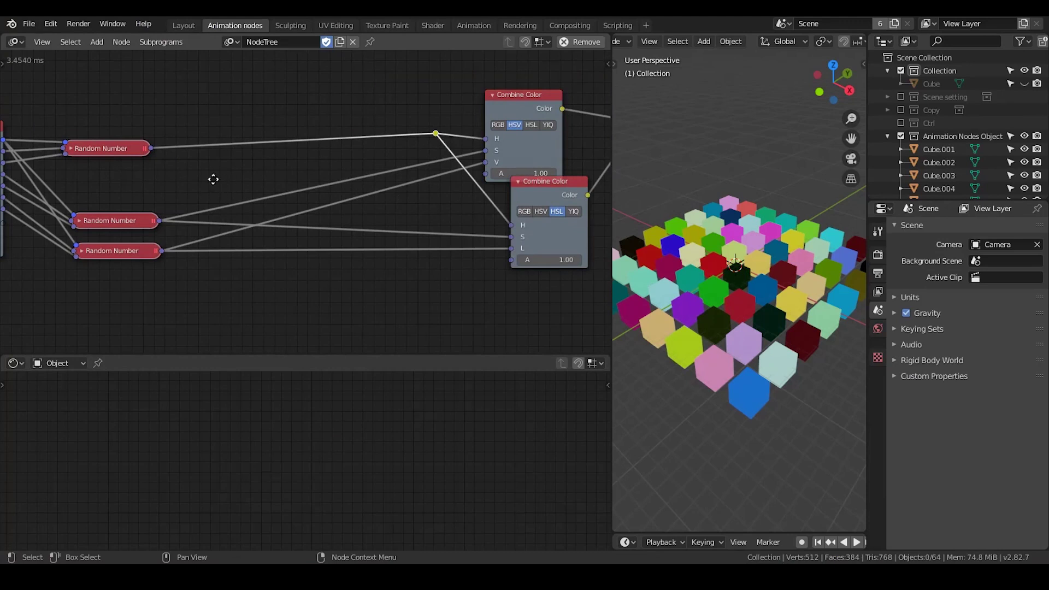
middle_drag(213, 179, 261, 173)
middle_drag(291, 234, 284, 142)
Step: Add a Float Math node set to Modulo with B set to 5
key(ctrl+a)
text(float math)
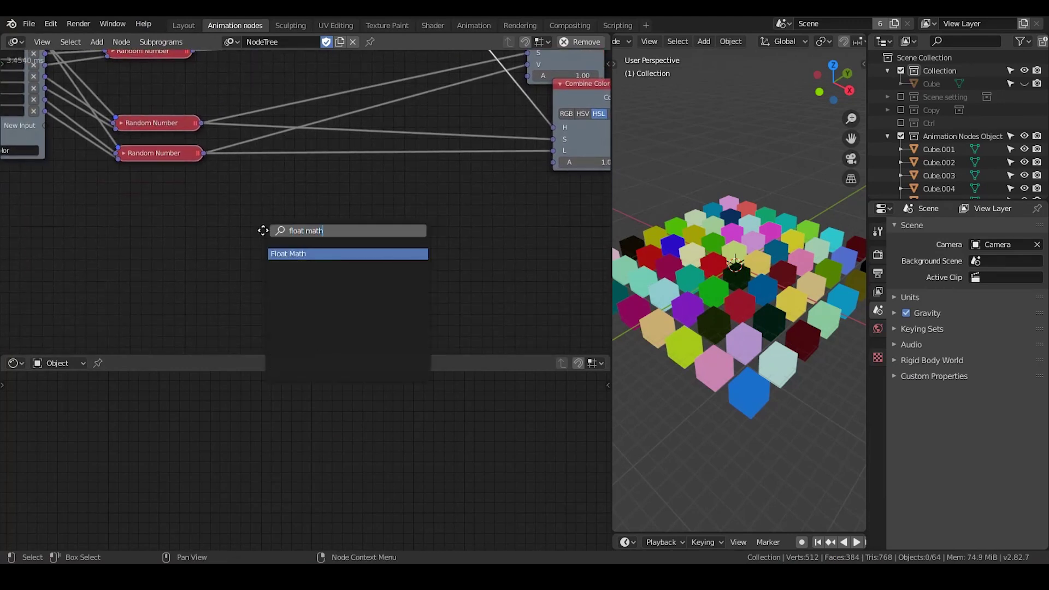
key(Return)
click(272, 208)
click(319, 239)
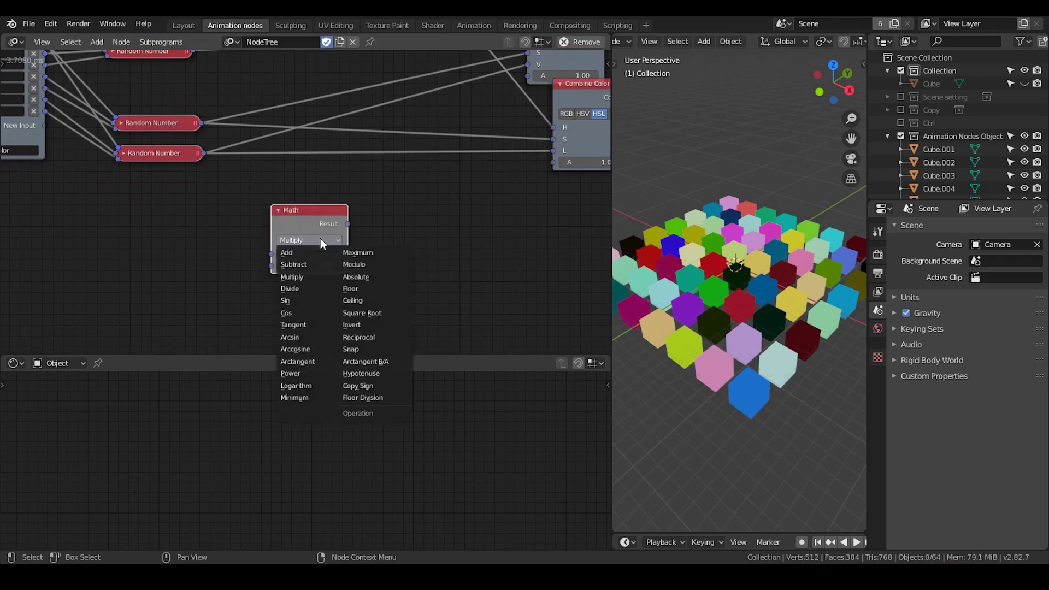
click(366, 264)
scroll(371, 271, up, 2)
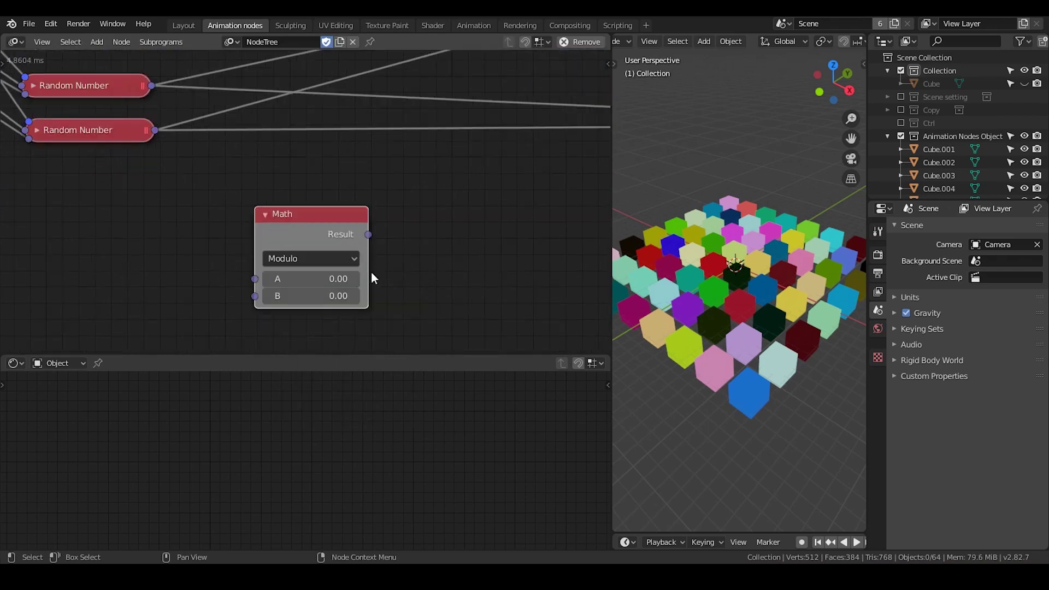
shift+scroll(328, 246, down, 4)
click(299, 223)
text(5)
key(Return)
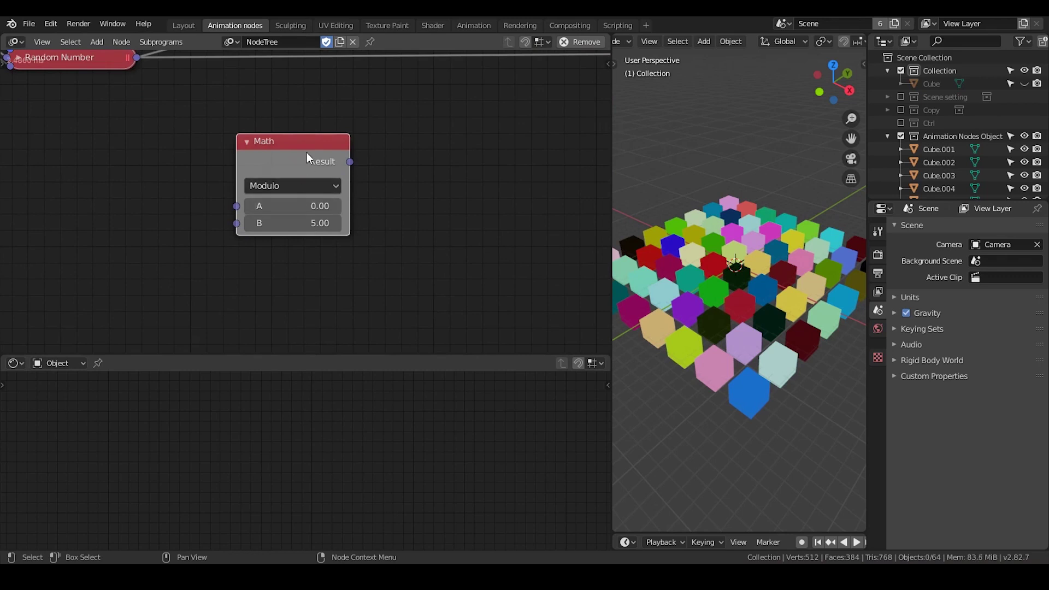
Step: Attach a Viewer node to the Math node's result
key(w)
click(319, 213)
click(384, 164)
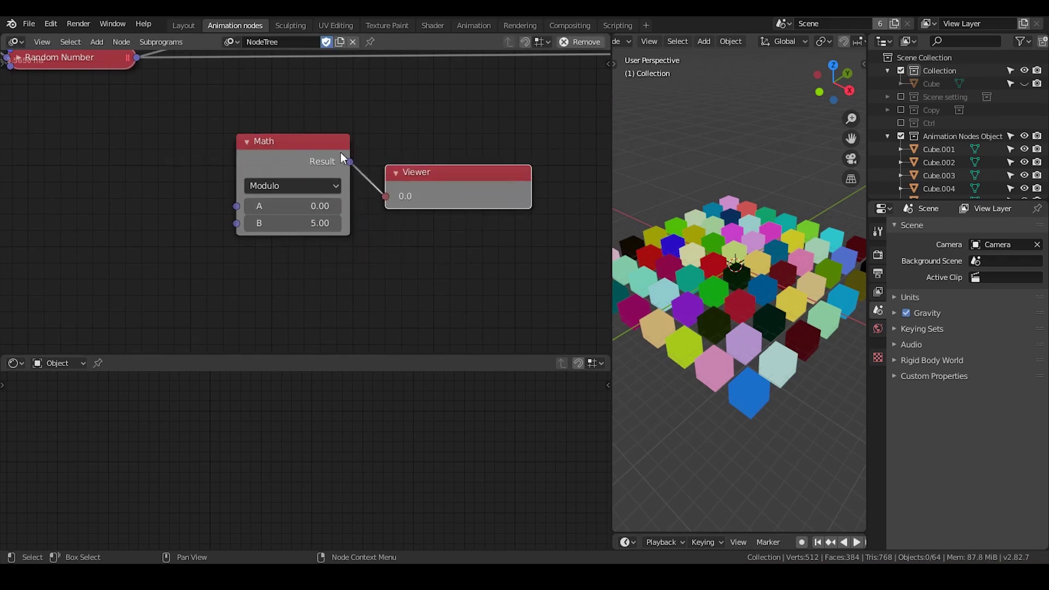
drag(395, 182, 411, 170)
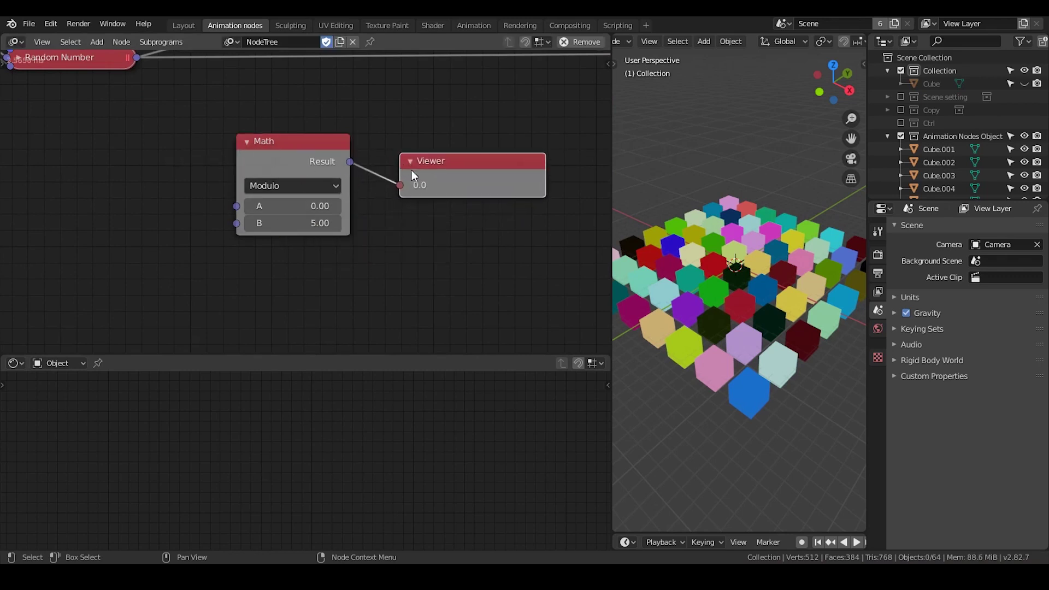
Step: Step the Math node's A value through 1, 2, 3, 4 and 5, watching the Viewer result
click(290, 208)
text(1)
key(Return)
click(315, 205)
text(2)
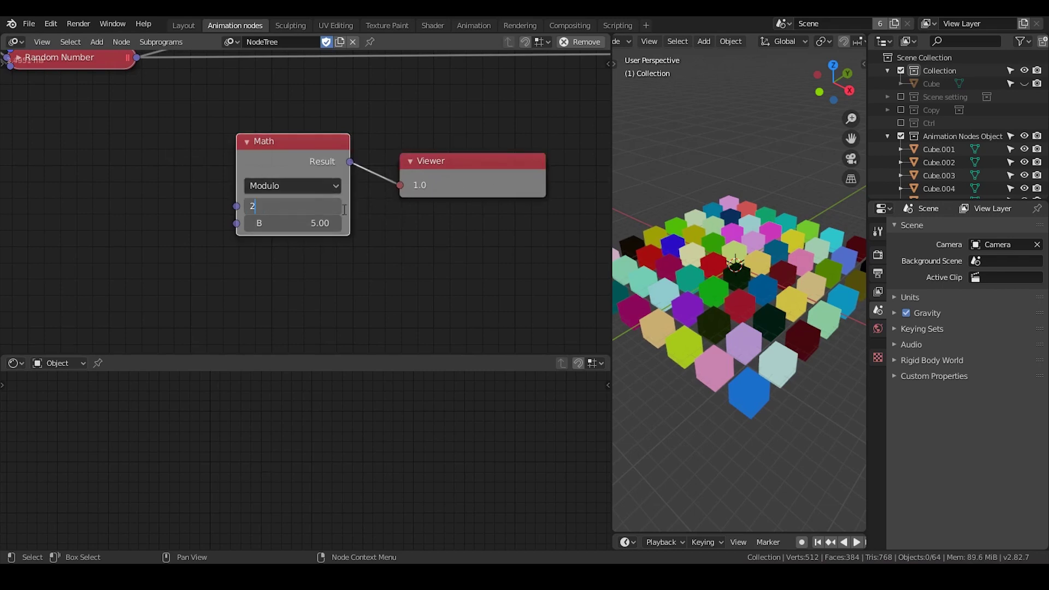
key(Return)
click(290, 207)
text(3)
key(Return)
click(313, 206)
text(4)
key(Return)
click(313, 206)
text(5)
key(Return)
Step: Annotate a long-division sketch of 5 ÷ 5 = 1 with the remainder 0 boxed
middle_drag(436, 267, 378, 195)
scroll(395, 215, down, 2)
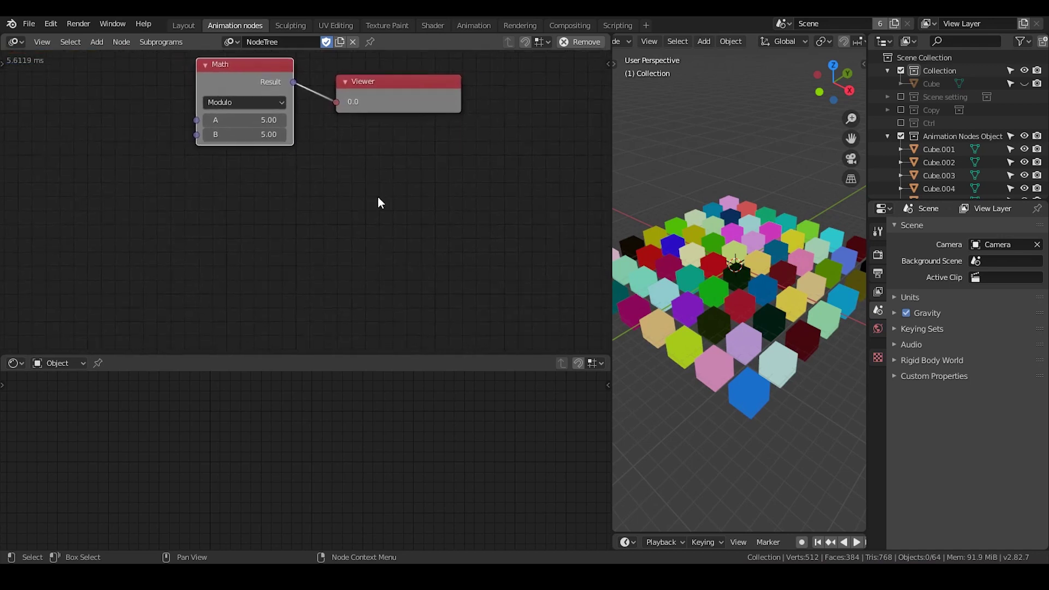
mouse_move(388, 202)
mouse_down()
mouse_move(373, 208)
mouse_move(408, 173)
mouse_move(358, 164)
mouse_move(345, 212)
mouse_up()
drag(306, 176, 313, 218)
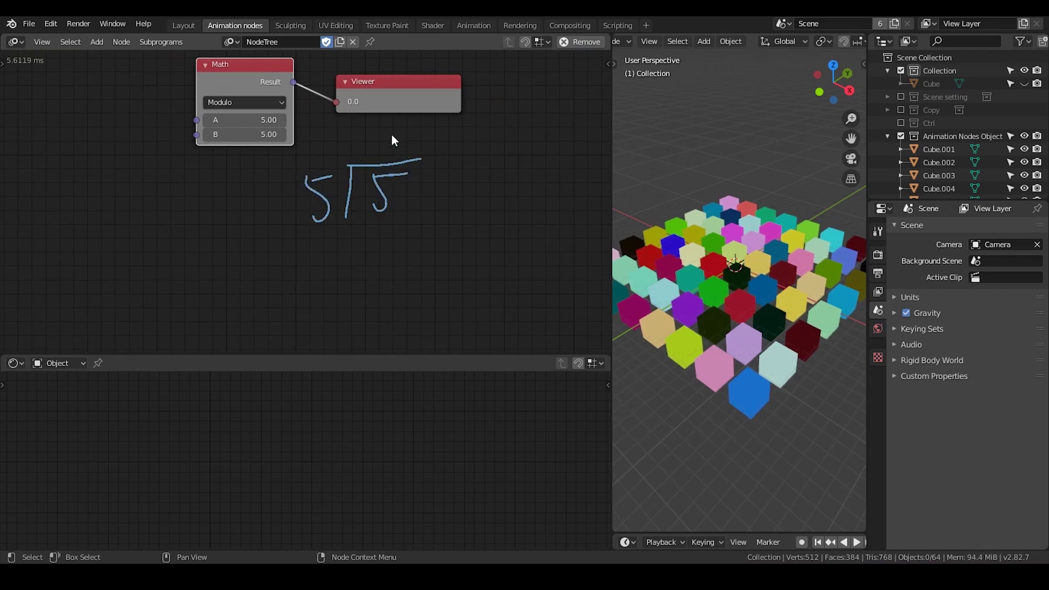
drag(387, 132, 387, 154)
drag(385, 211, 381, 252)
drag(312, 279, 497, 255)
mouse_move(387, 274)
mouse_down()
mouse_move(405, 314)
mouse_move(386, 274)
mouse_move(373, 313)
mouse_up()
drag(376, 323, 390, 320)
mouse_move(372, 275)
mouse_down()
mouse_move(437, 263)
mouse_move(436, 309)
mouse_move(377, 323)
mouse_move(322, 225)
mouse_move(350, 241)
mouse_up()
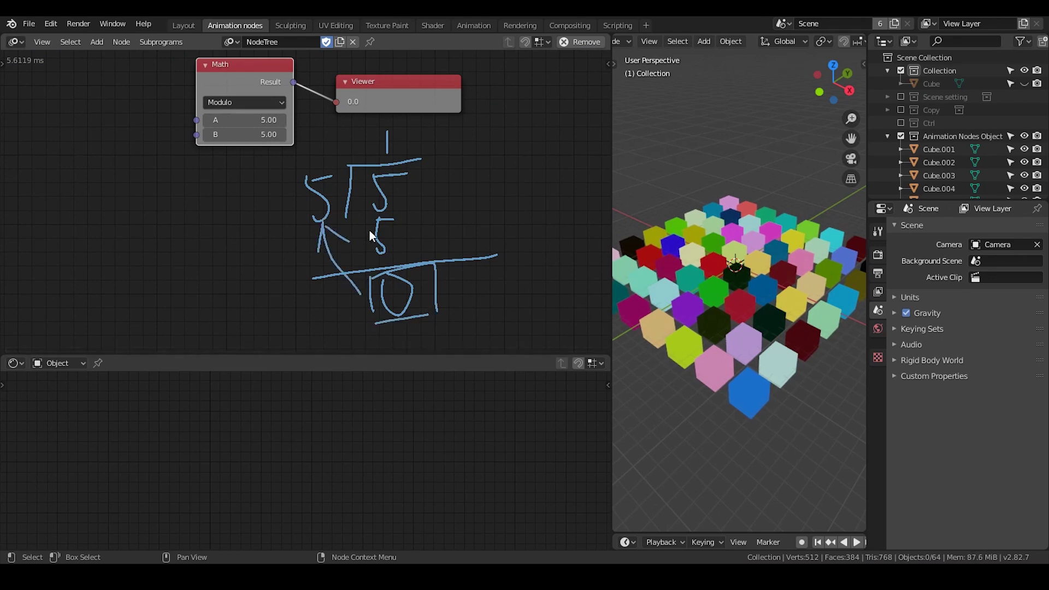
Step: Sketch further divisions by 5, showing 6 ÷ 5 with remainder 1 boxed
middle_drag(417, 244, 328, 222)
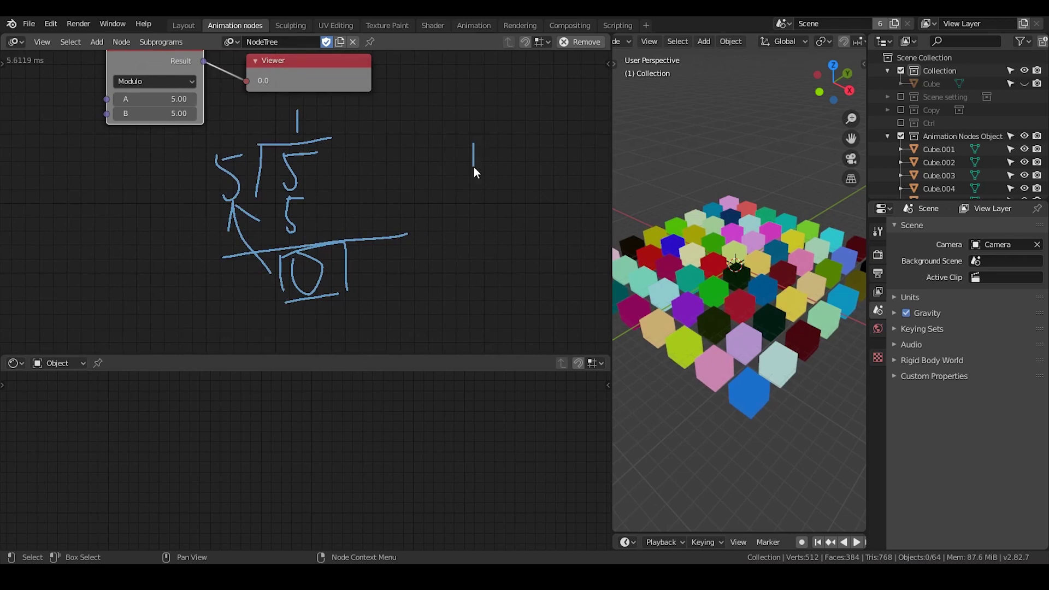
mouse_move(456, 135)
mouse_down()
mouse_move(503, 131)
mouse_move(452, 177)
mouse_move(436, 161)
mouse_move(426, 173)
mouse_up()
drag(427, 145, 439, 141)
mouse_move(461, 153)
mouse_down()
mouse_move(511, 153)
mouse_move(480, 149)
mouse_up()
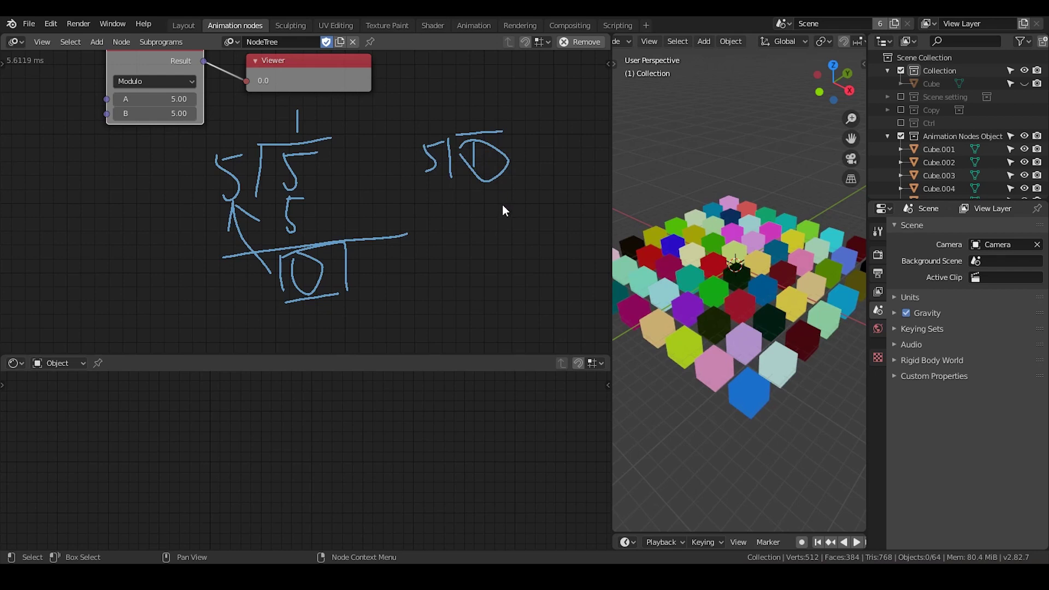
mouse_move(503, 205)
middle_down()
mouse_move(419, 198)
mouse_move(405, 180)
middle_up()
scroll(415, 205, down, 1)
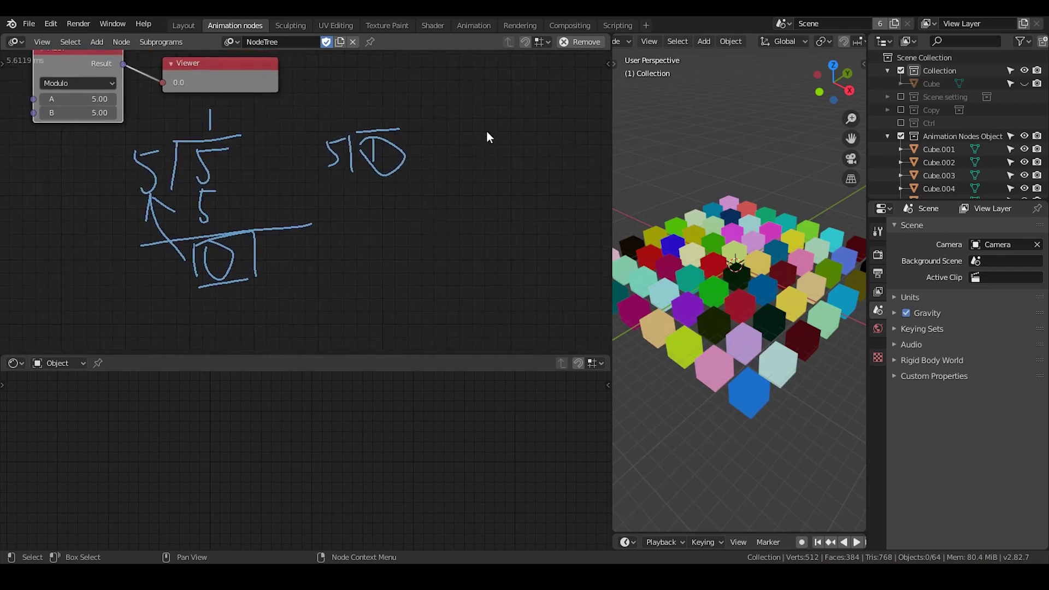
drag(482, 145, 484, 149)
mouse_move(463, 115)
mouse_down()
mouse_move(505, 108)
mouse_move(471, 154)
mouse_move(455, 153)
mouse_move(462, 126)
mouse_up()
mouse_move(448, 210)
mouse_down()
mouse_move(534, 200)
mouse_move(500, 243)
mouse_move(530, 242)
mouse_up()
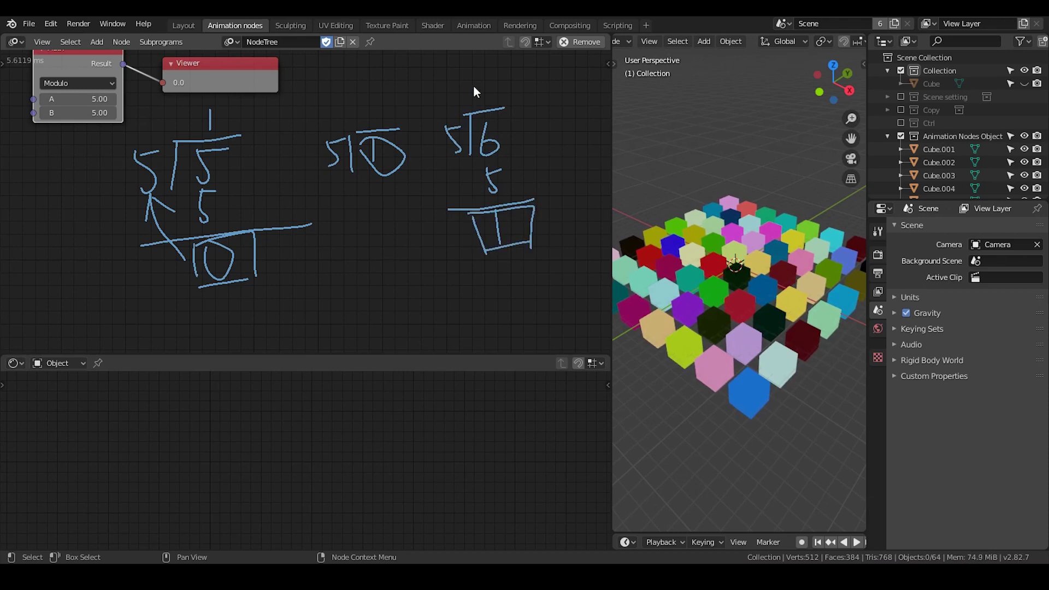
Step: Set the Modulo node's A value to 6 so the result reads 1
middle_drag(237, 153, 386, 204)
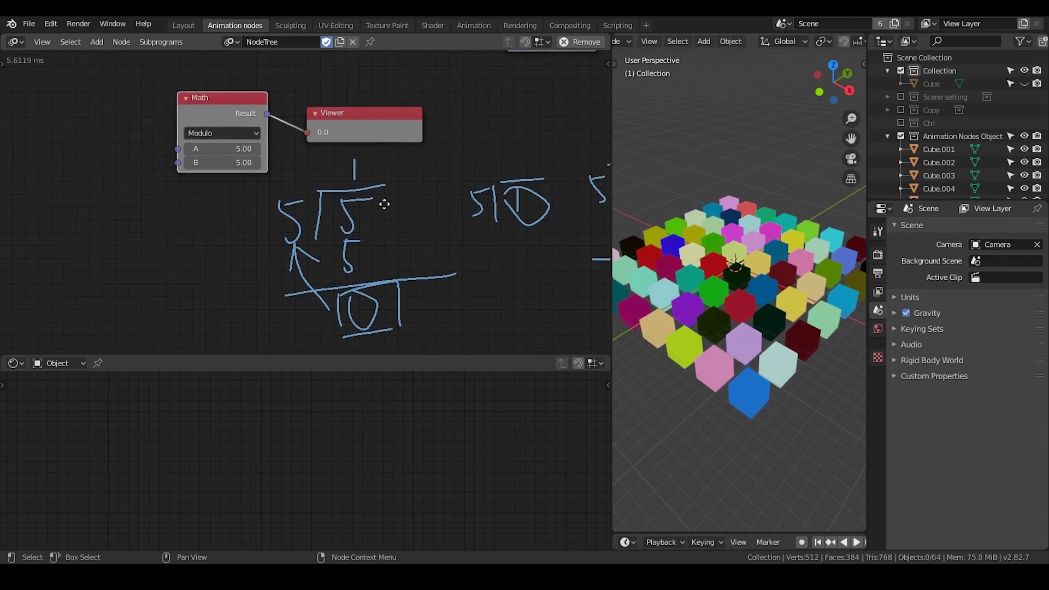
double_click(225, 149)
text(6)
key(Return)
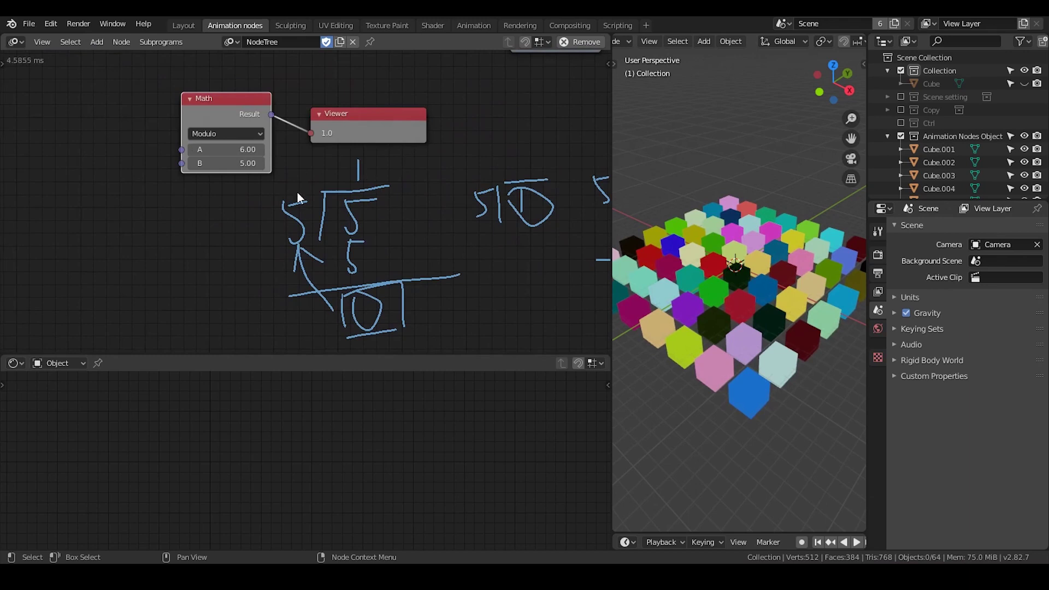
Step: Erase all the handwritten division annotations
middle_drag(444, 180, 355, 145)
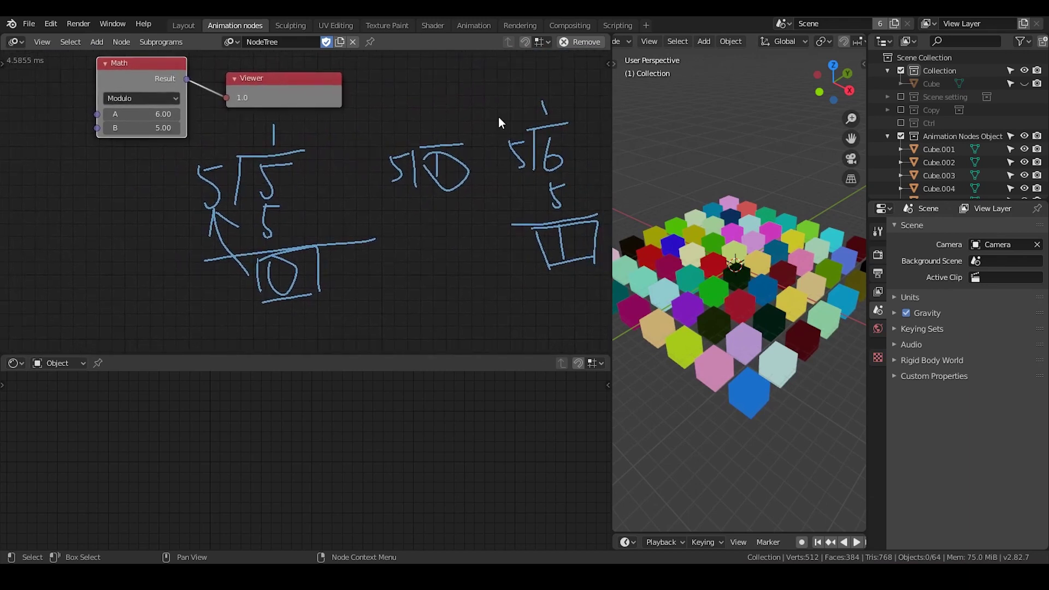
mouse_move(547, 106)
right_down()
mouse_move(480, 117)
mouse_move(363, 169)
mouse_move(327, 267)
mouse_move(621, 217)
right_up()
middle_drag(197, 144, 324, 222)
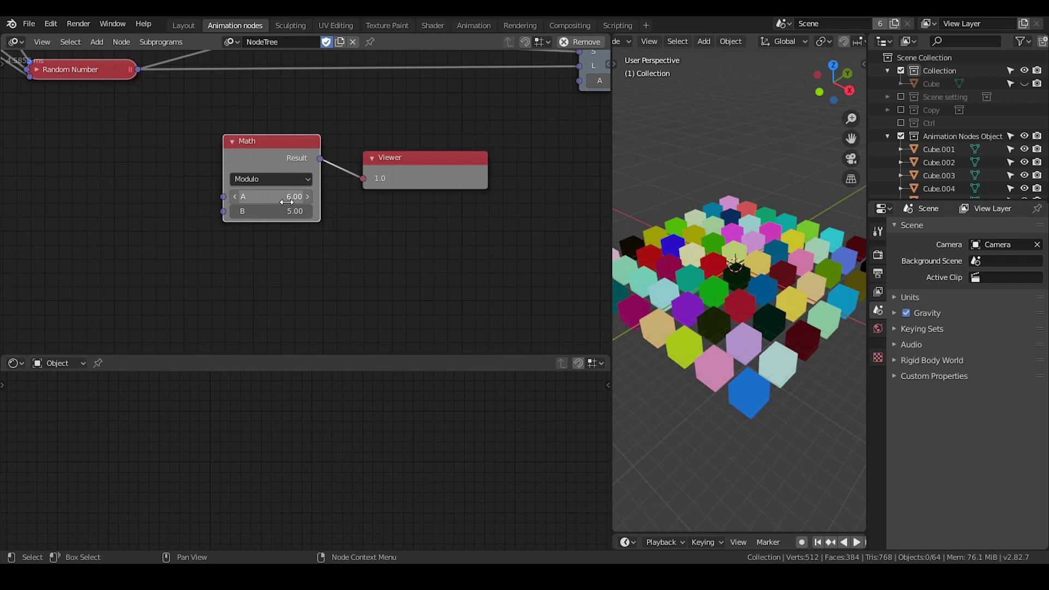
Step: Move the Math node up, feed the hue Random Number into A, and its Result into the hue reroute
middle_drag(287, 108, 277, 240)
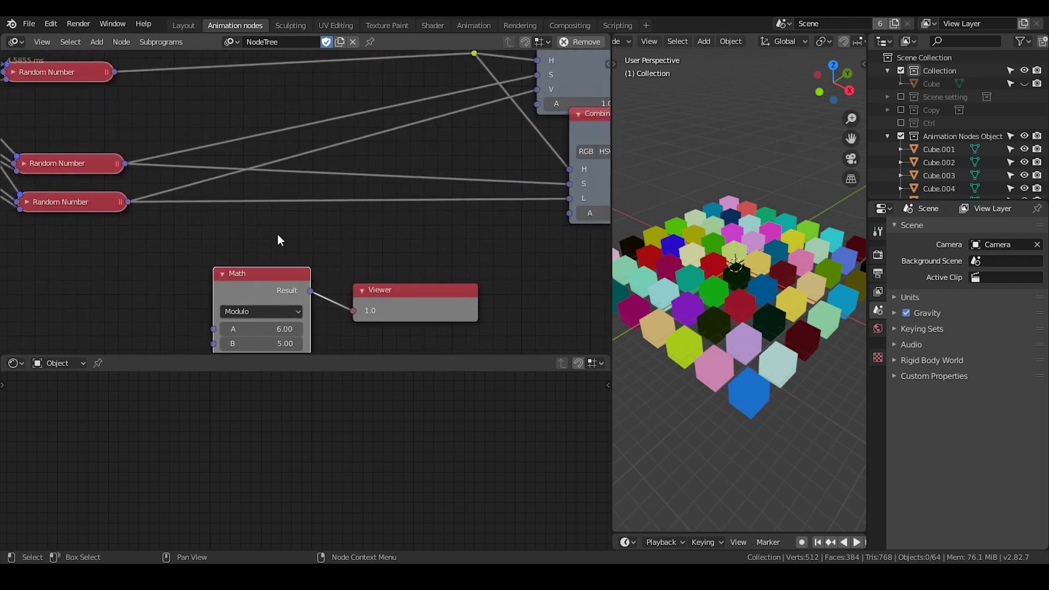
scroll(277, 241, down, 2)
drag(271, 267, 360, 66)
drag(153, 98, 322, 101)
drag(399, 71, 436, 83)
click(384, 274)
Step: Delete the Viewer node and set the Modulo node's B to 1
key(x)
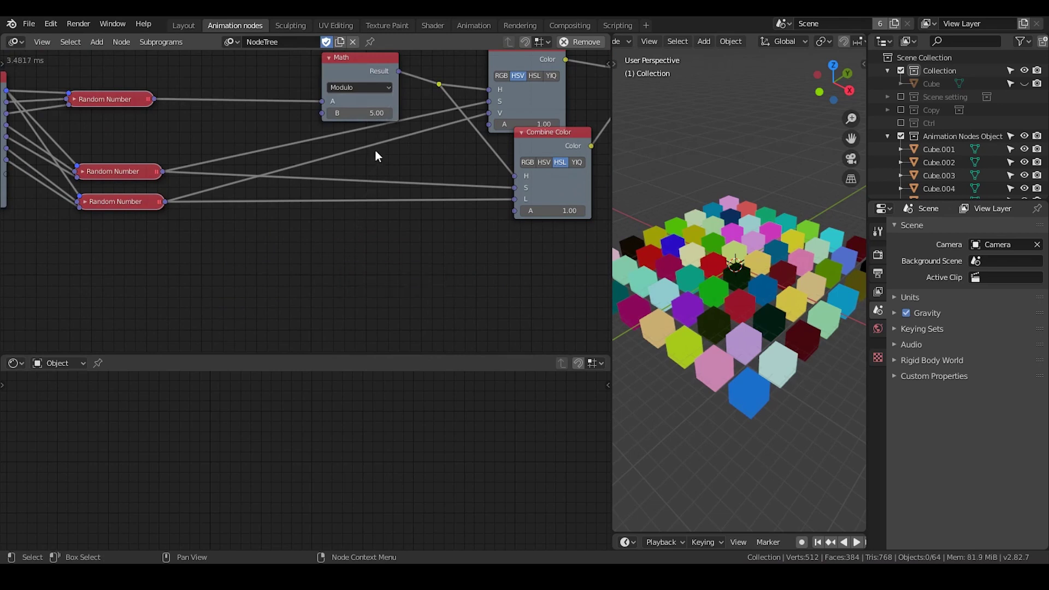
scroll(375, 155, up, 1)
click(367, 131)
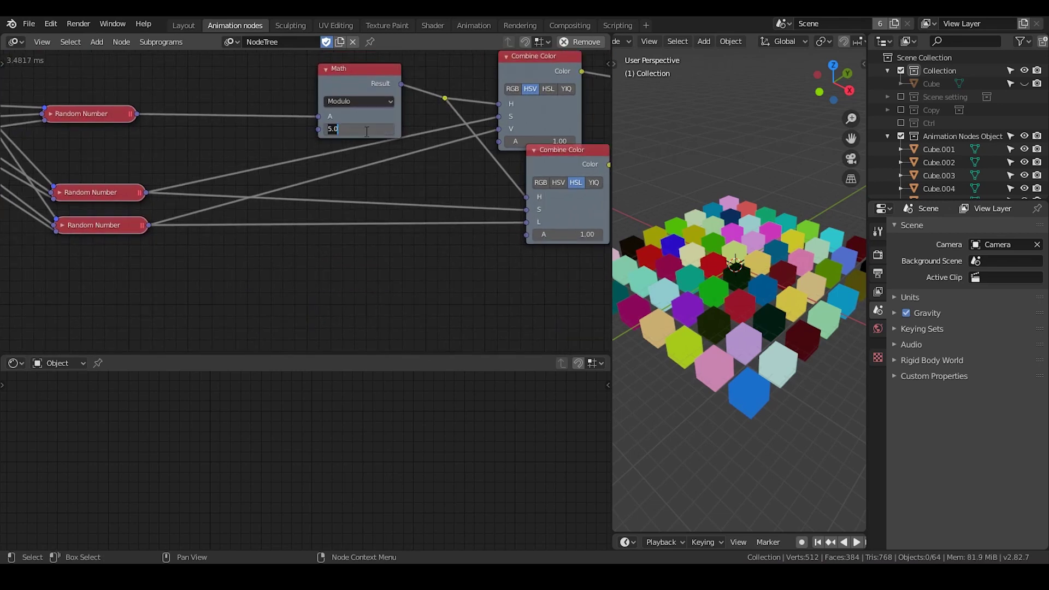
text(1)
key(Return)
Step: Tidy the layout by nudging the Math node and the top Random Number node
middle_drag(529, 117, 458, 119)
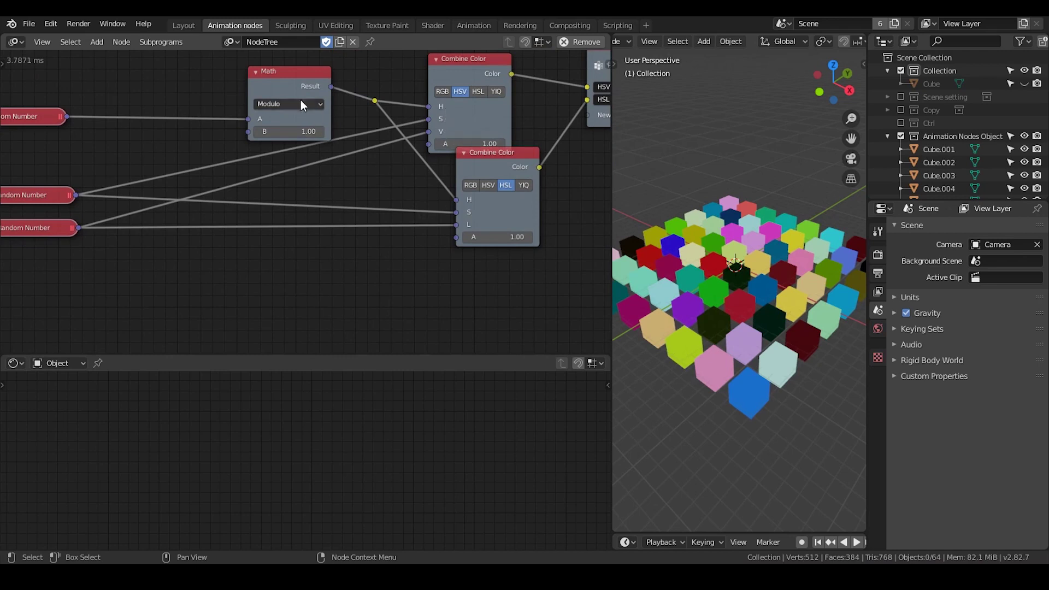
drag(300, 100, 302, 92)
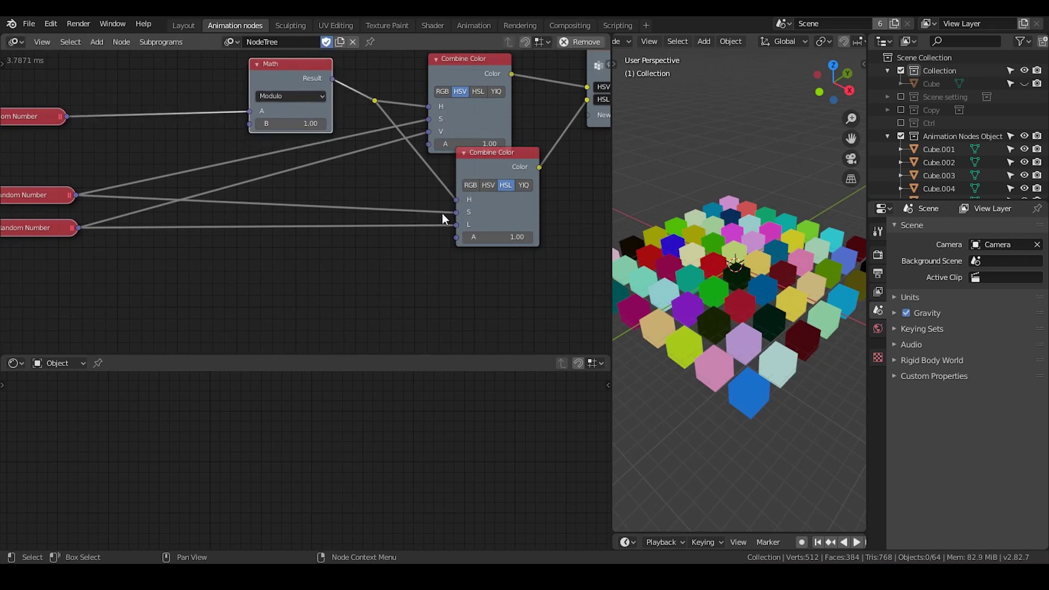
middle_drag(381, 196, 598, 203)
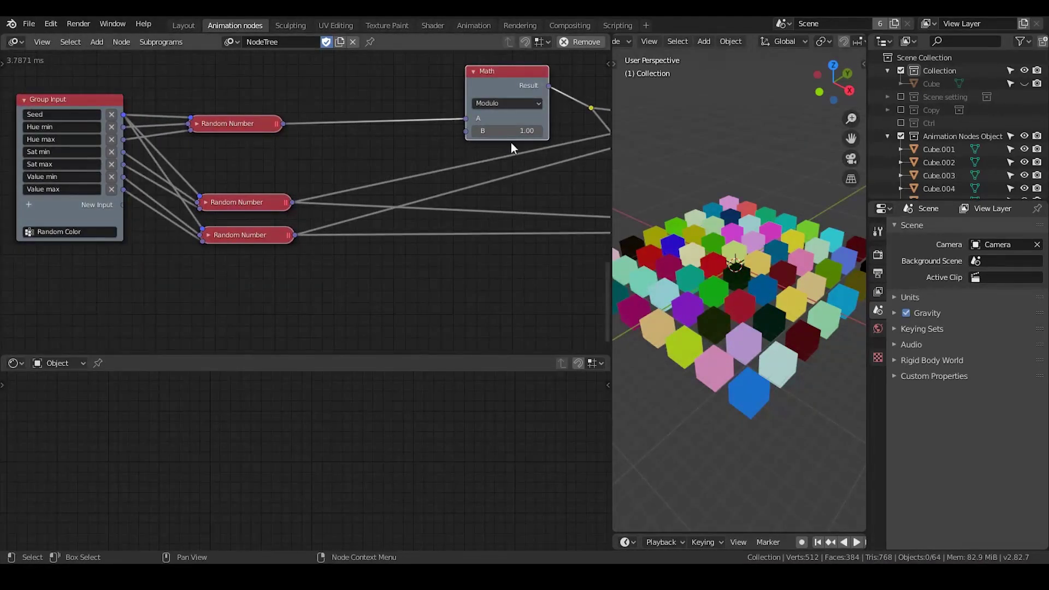
mouse_move(466, 117)
mouse_down()
mouse_move(466, 130)
mouse_move(466, 119)
mouse_up()
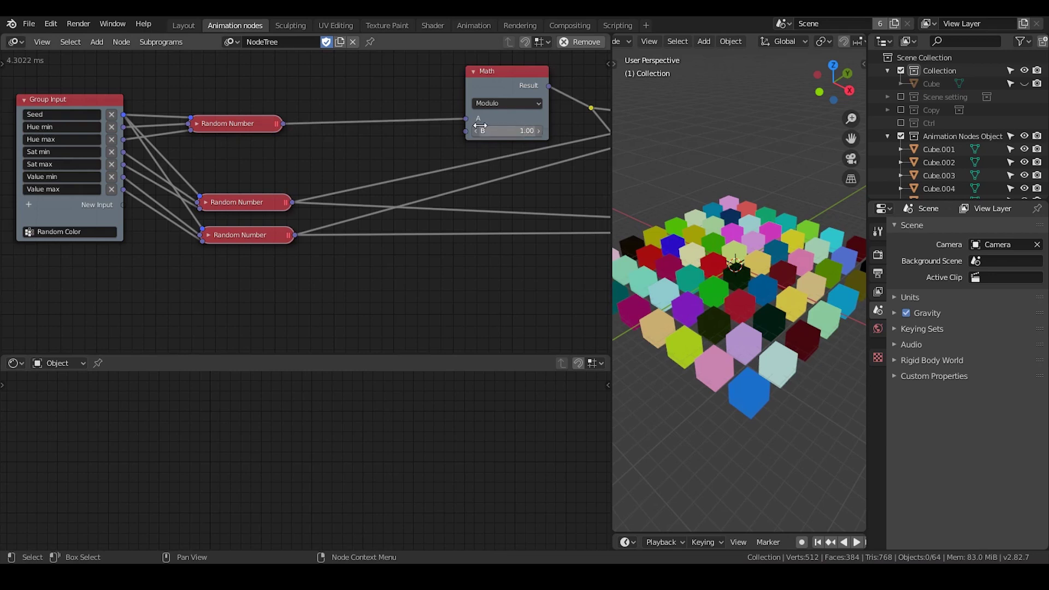
mouse_move(218, 124)
mouse_down()
mouse_move(241, 124)
mouse_move(230, 126)
mouse_up()
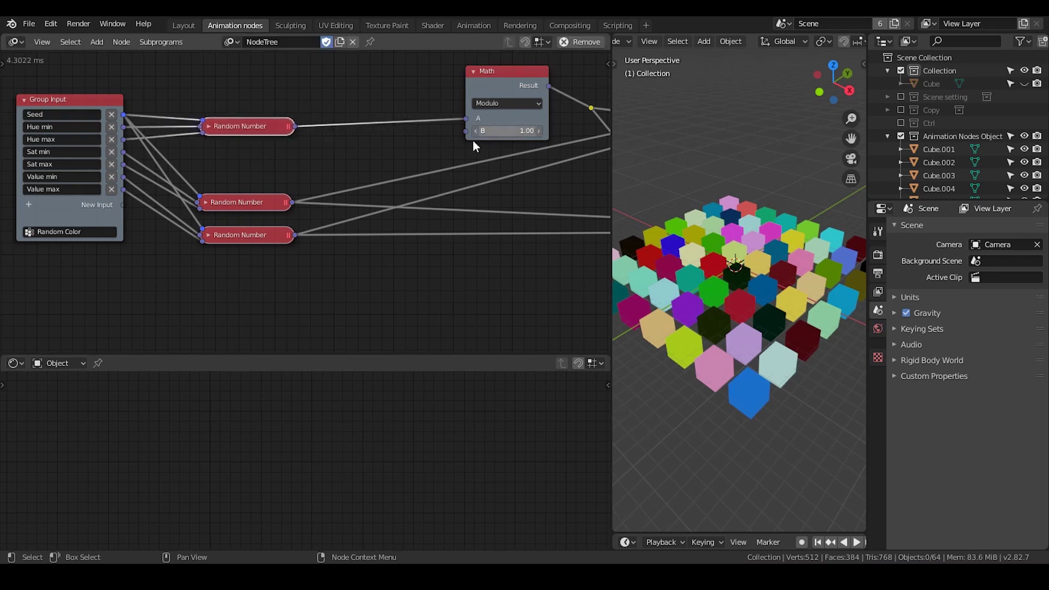
Step: Insert a duplicated Math node set to Add before Modulo, with a viewer and B at 2.70
click(487, 86)
key(shift+d)
key(shift+d)
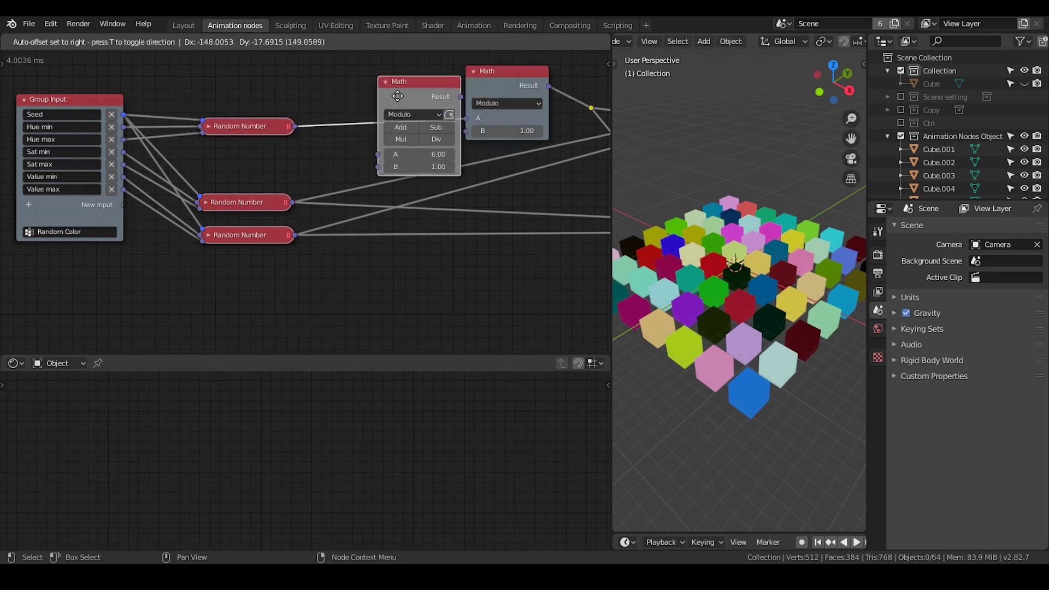
click(372, 85)
click(374, 116)
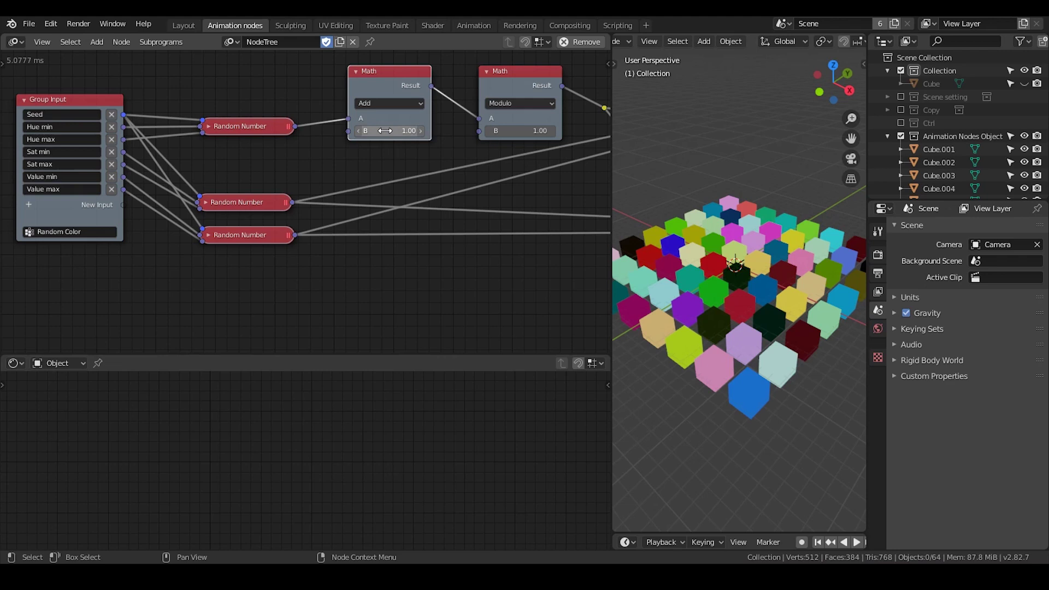
drag(390, 130, 465, 130)
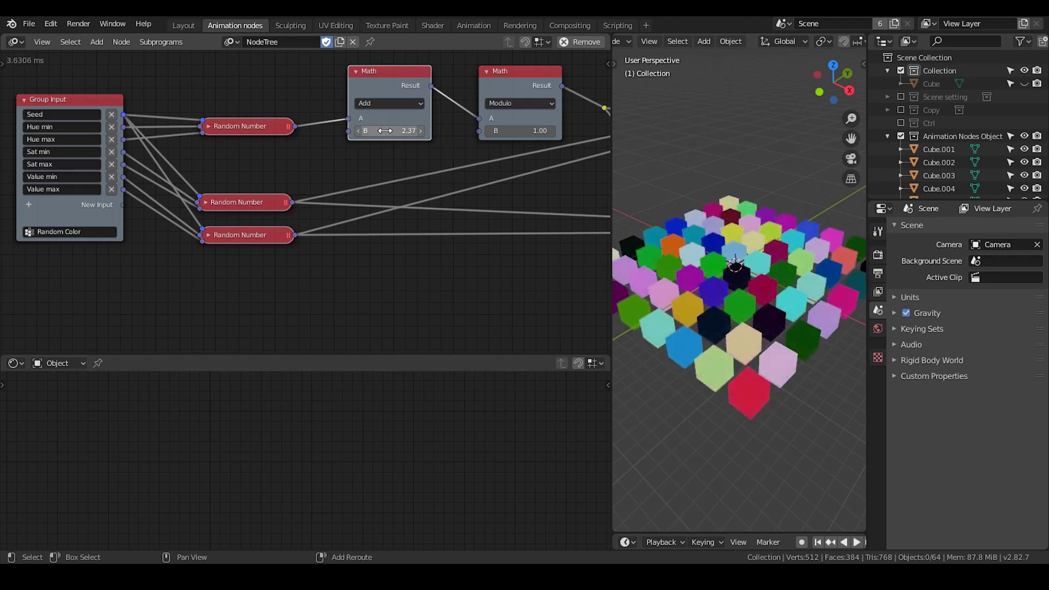
drag(396, 91, 381, 97)
key(w)
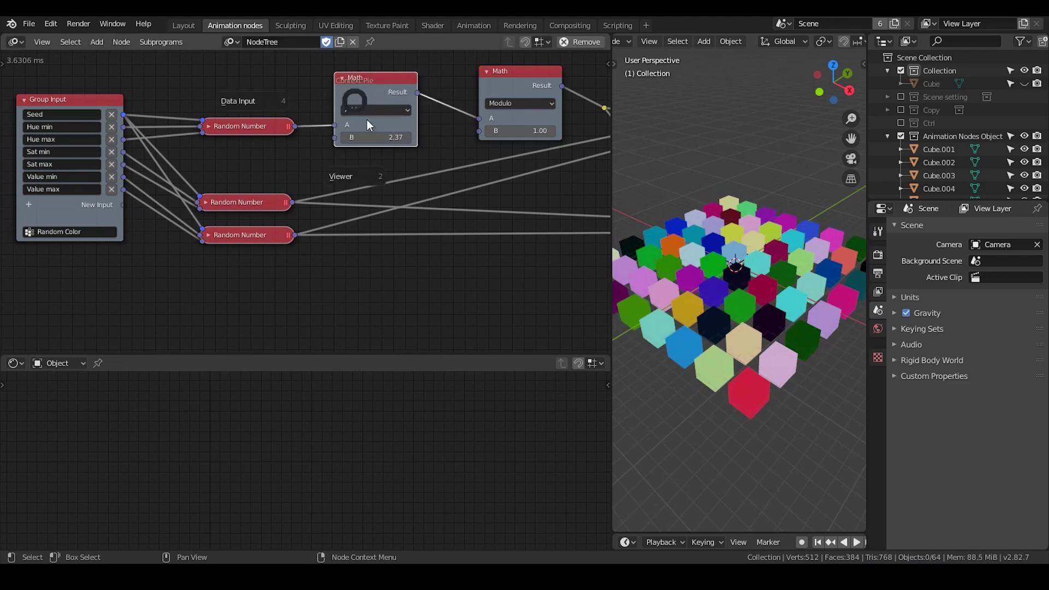
click(363, 166)
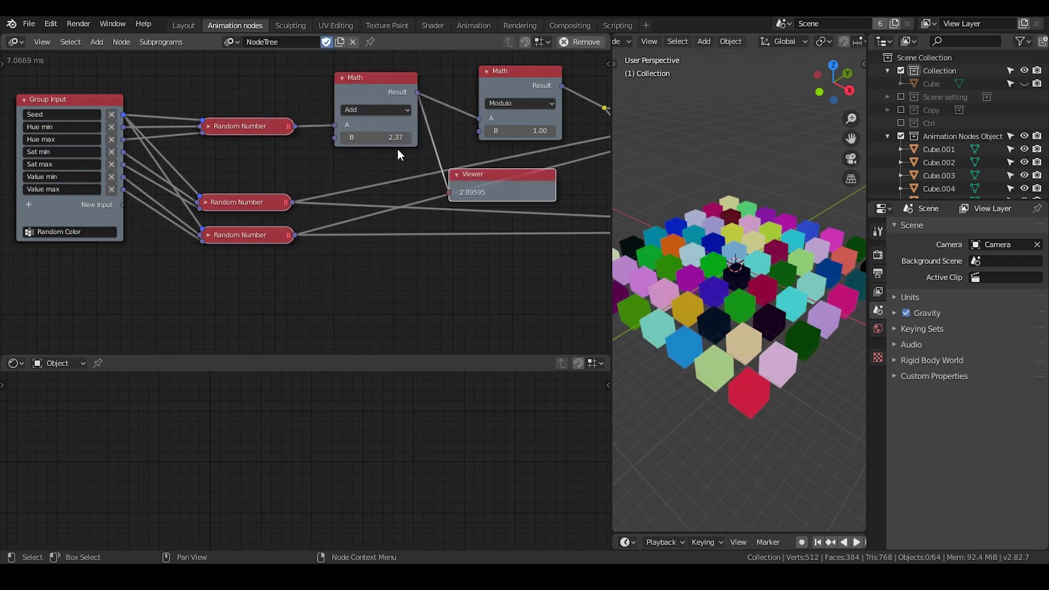
drag(398, 138, 404, 124)
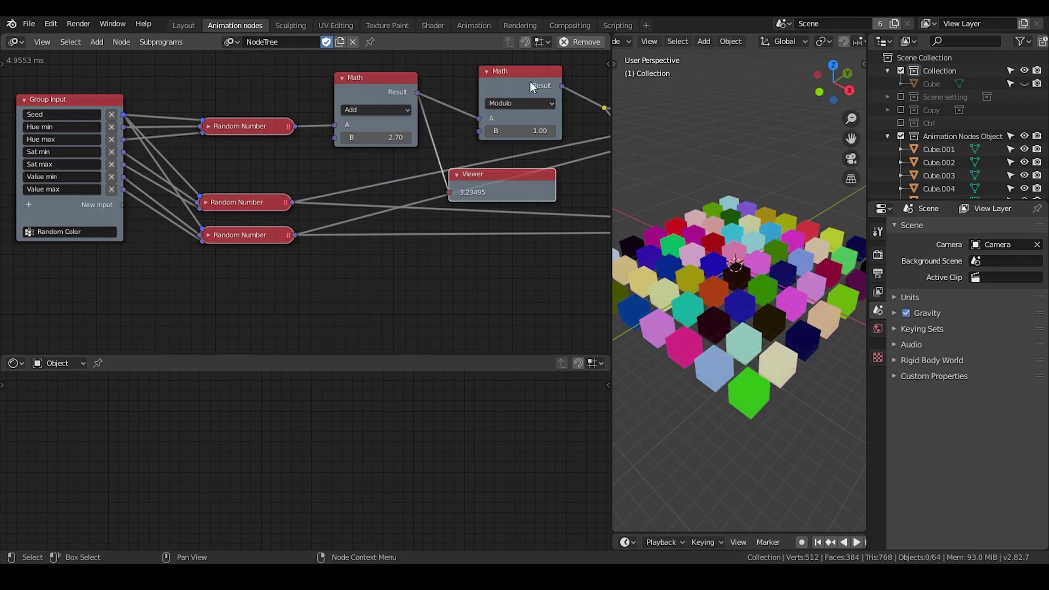
Step: Preview the Modulo result with a viewer, then delete both viewers
middle_drag(517, 92, 454, 105)
key(w)
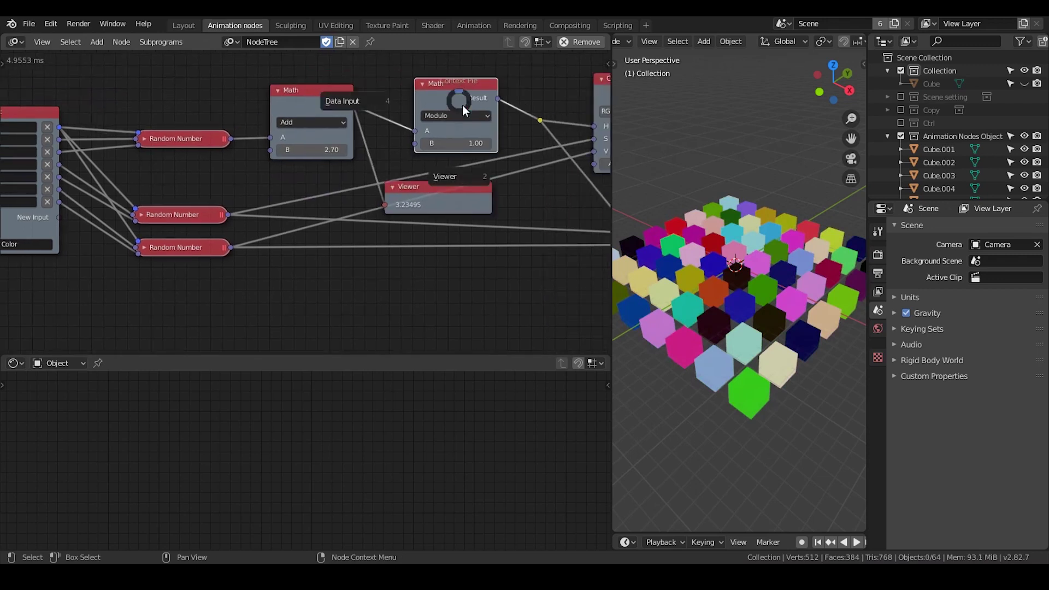
click(465, 163)
click(471, 162)
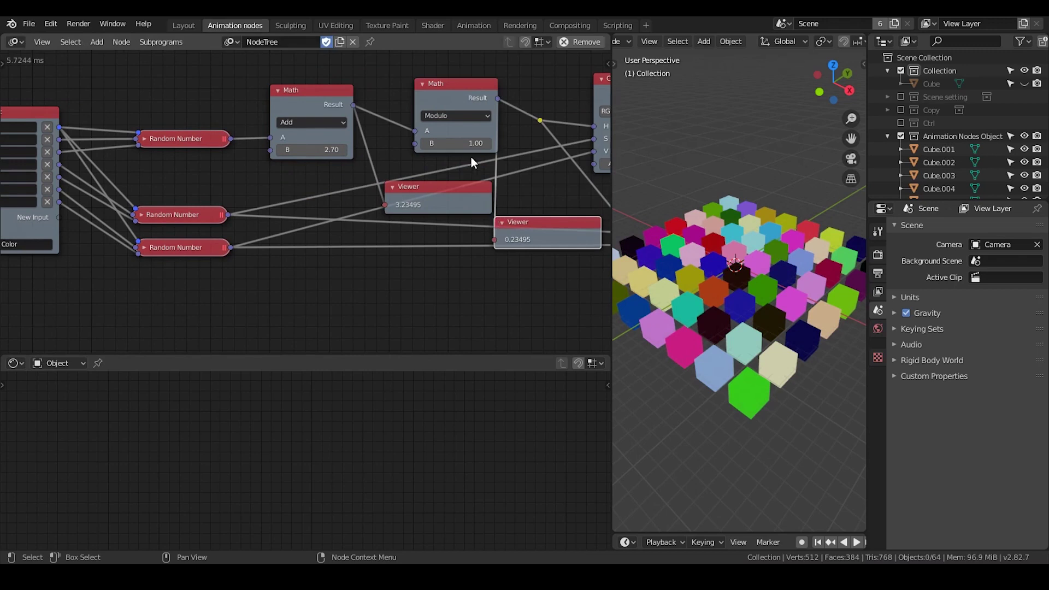
drag(450, 98, 431, 100)
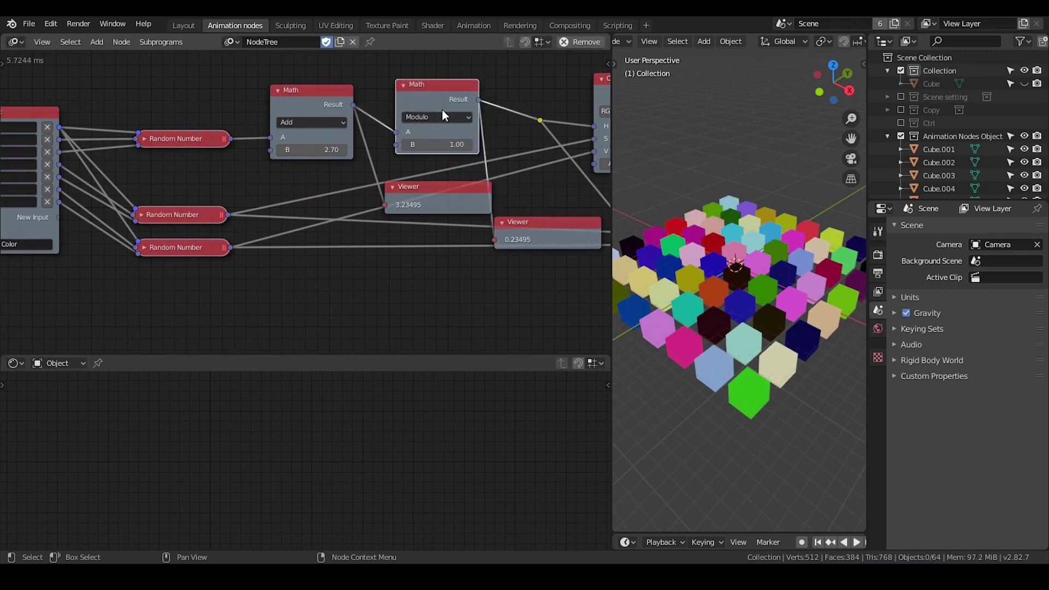
click(540, 225)
key(x)
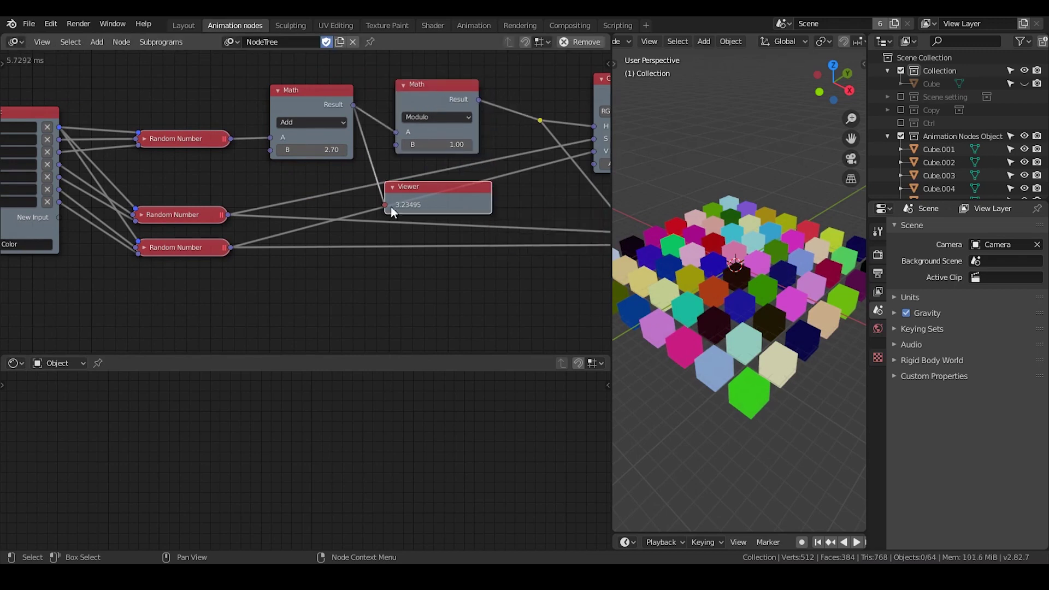
click(391, 206)
key(x)
Step: Expose the Add node's B input as a new Group Input socket
middle_drag(337, 229, 409, 216)
drag(425, 138, 155, 204)
click(151, 202)
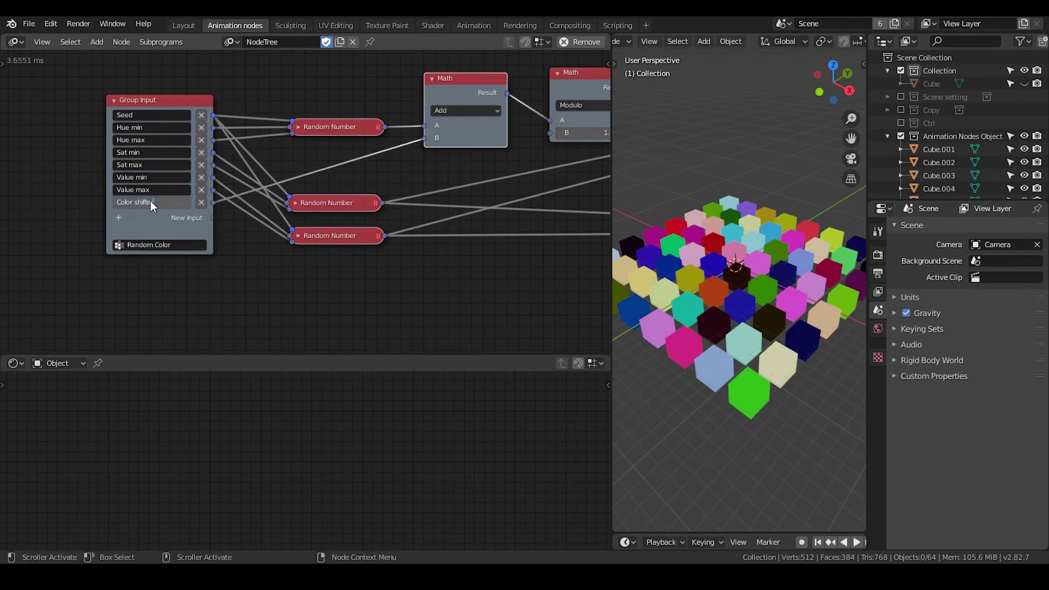
Step: Name the input Color shifter and add it as a new Loop Input parameter
key(Return)
middle_drag(296, 98, 241, 267)
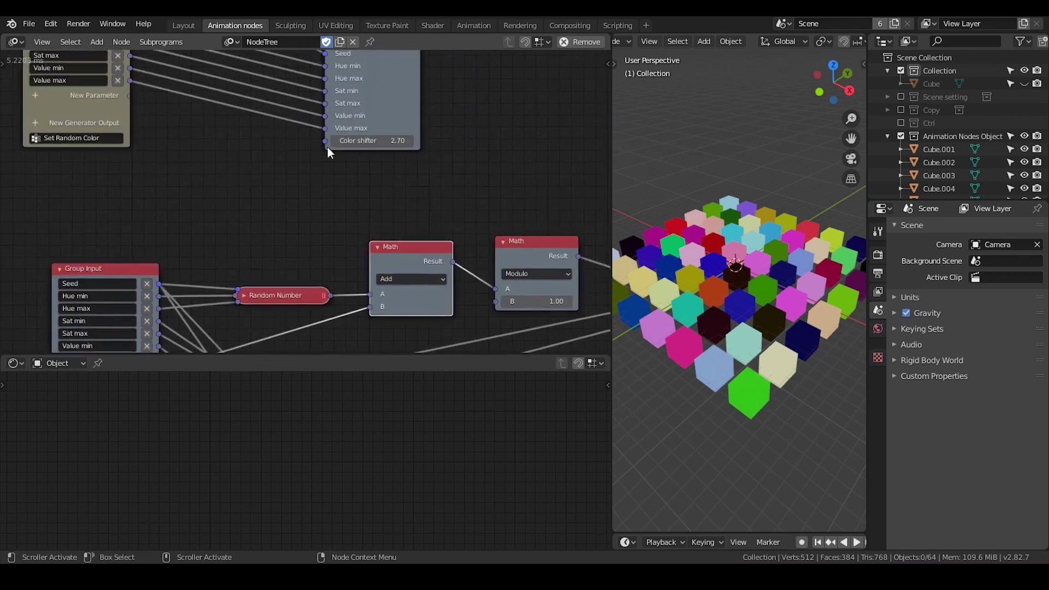
middle_drag(327, 147, 438, 203)
drag(439, 203, 239, 160)
drag(170, 162, 198, 170)
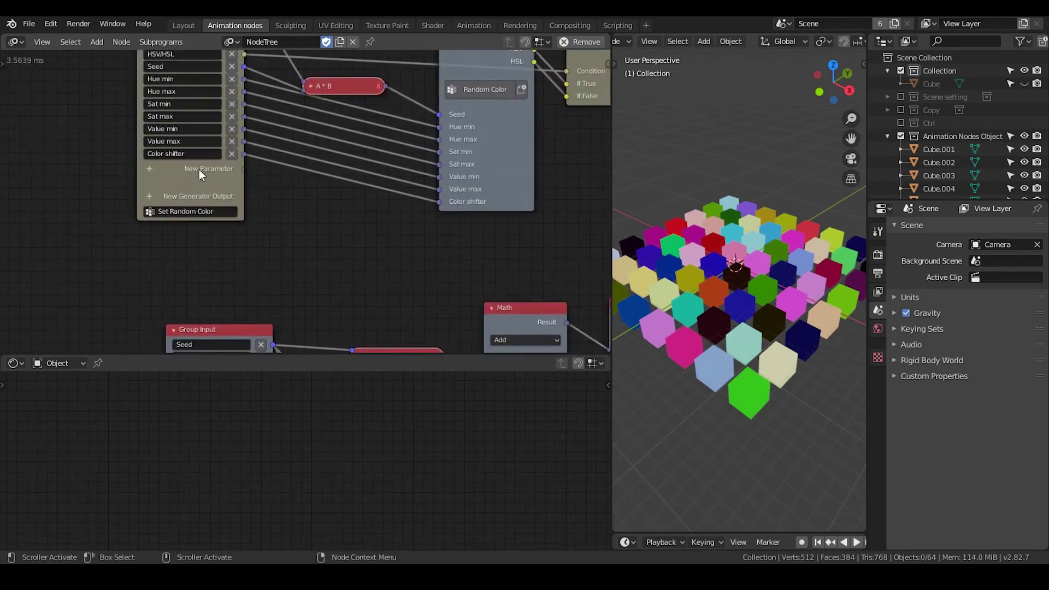
Step: Scrub Color shifter on Set Random Color to 3.60, then down to 1.56
middle_drag(295, 90, 338, 254)
middle_drag(345, 142, 337, 226)
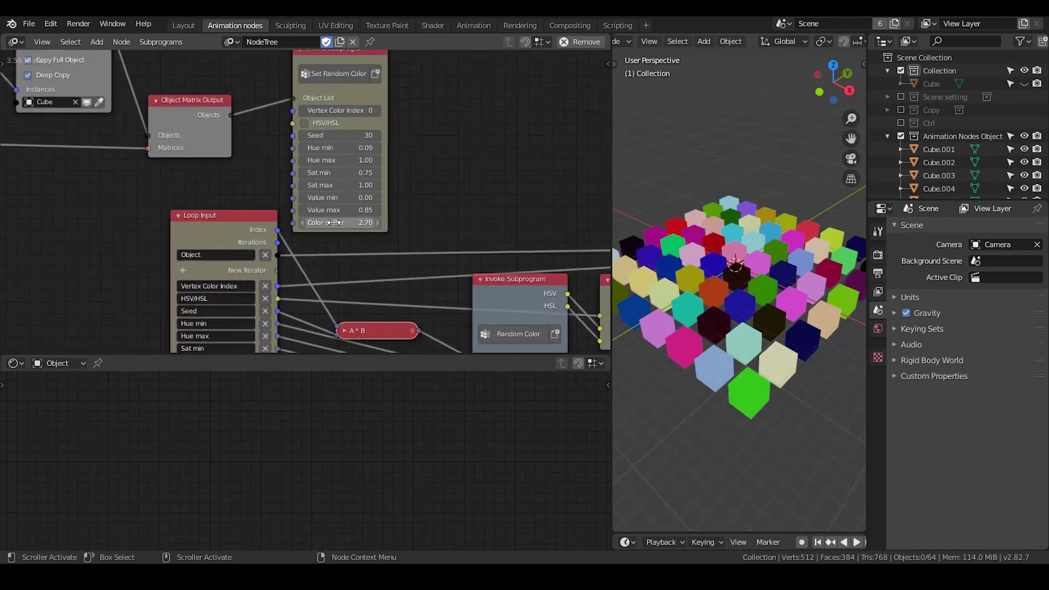
mouse_move(328, 223)
mouse_down()
mouse_move(361, 223)
mouse_move(315, 223)
mouse_up()
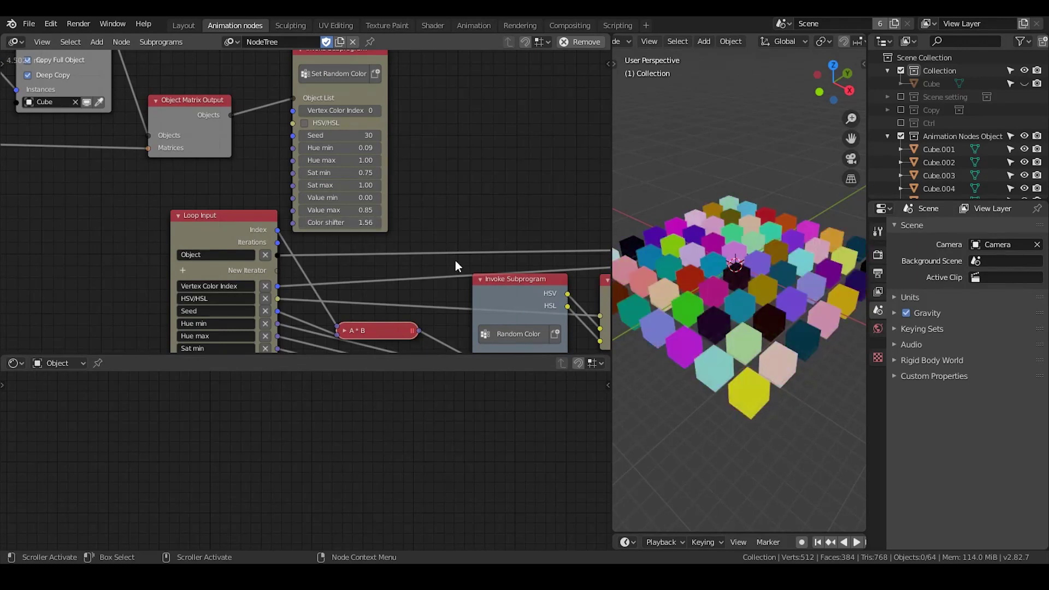
middle_drag(424, 229, 391, 224)
scroll(710, 323, down, 3)
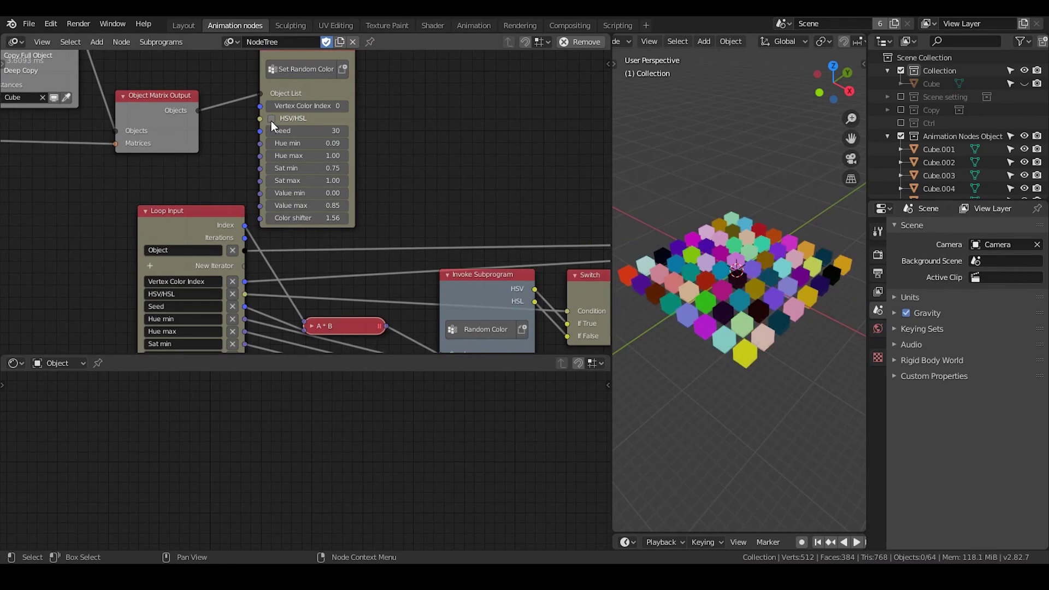
Step: Reframe the node view and move the Random Color calling node slightly left
middle_drag(410, 119, 360, 75)
scroll(408, 152, down, 4)
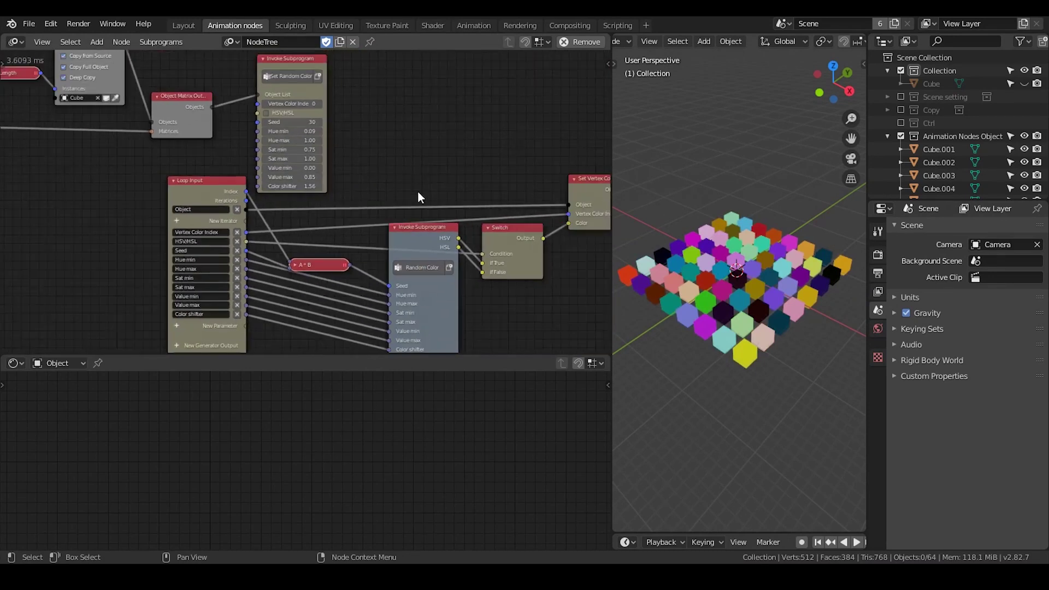
middle_drag(402, 160, 331, 75)
drag(365, 171, 352, 174)
middle_drag(332, 119, 431, 201)
click(28, 24)
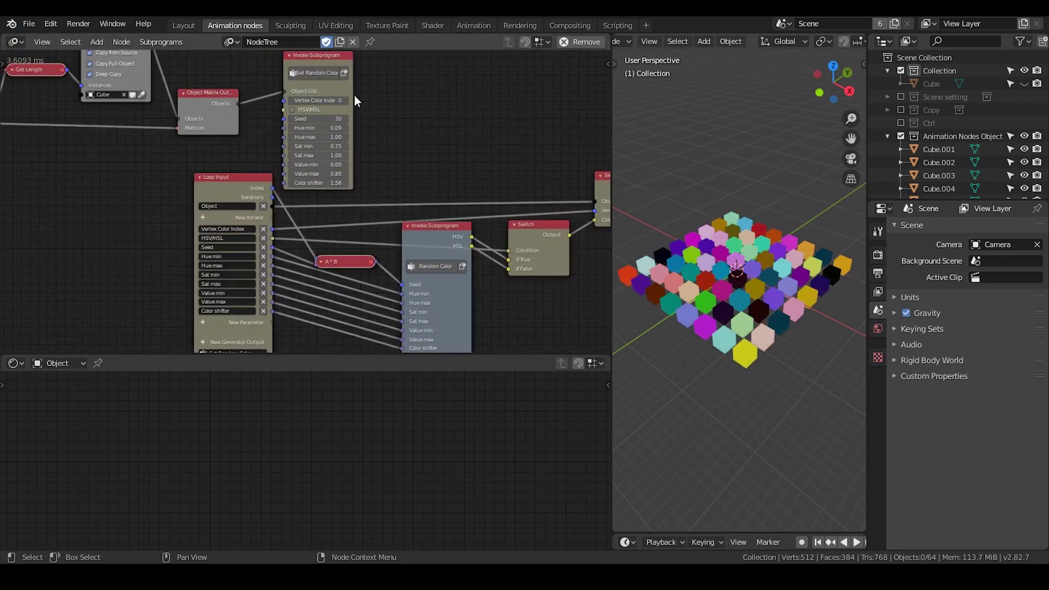
scroll(415, 134, up, 2)
middle_drag(420, 140, 363, 206)
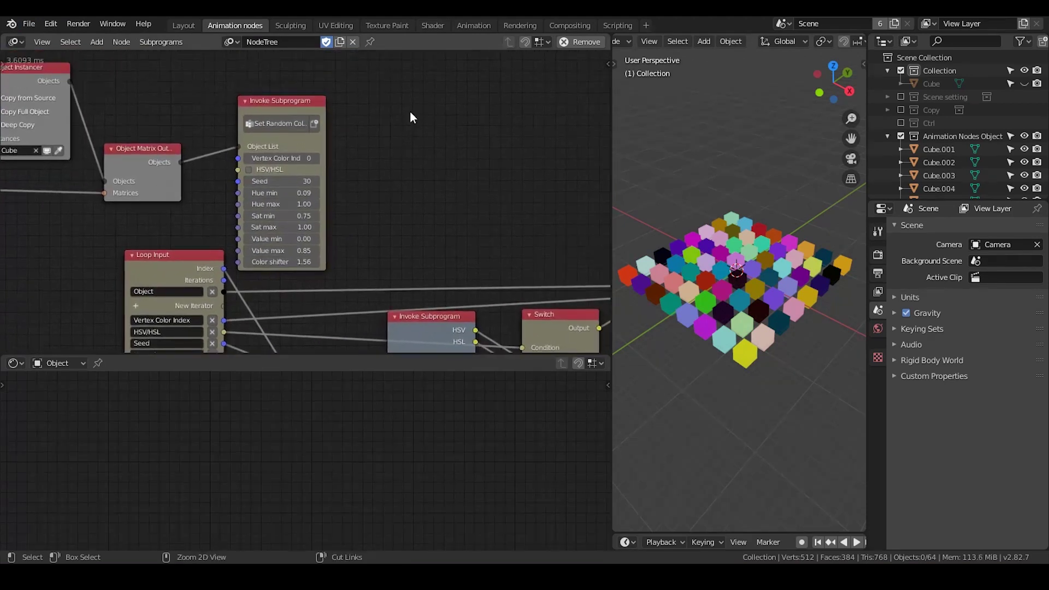
key(ctrl+a)
text(set ra)
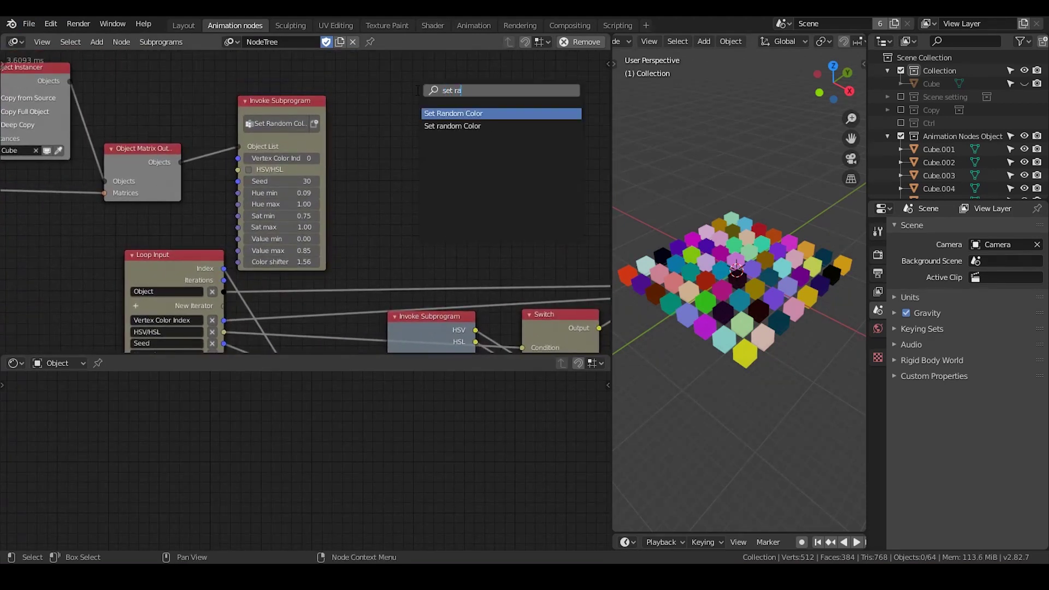
click(433, 125)
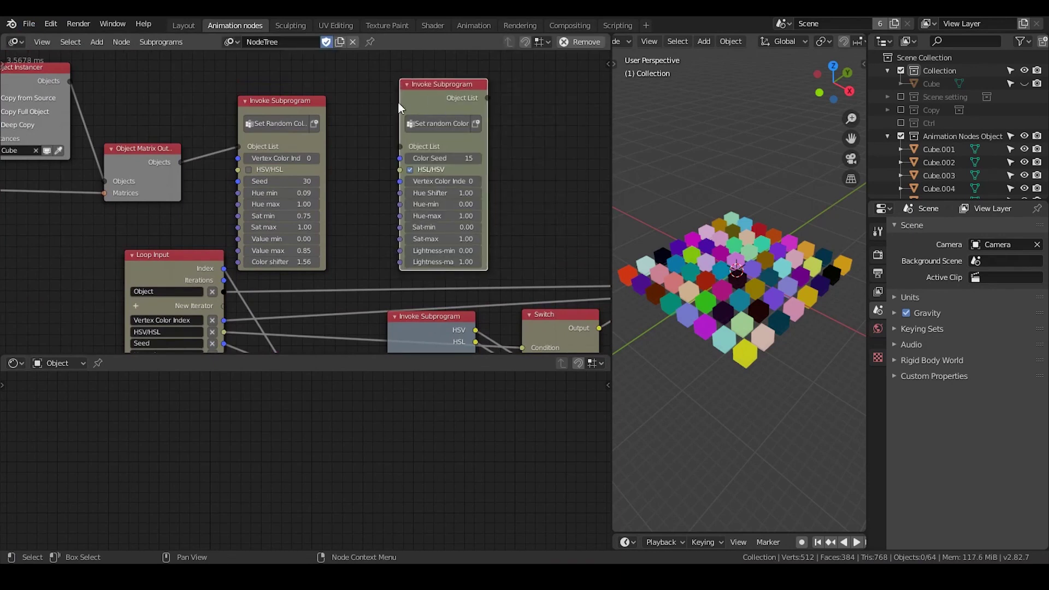
key(x)
middle_drag(405, 187, 464, 92)
click(253, 123)
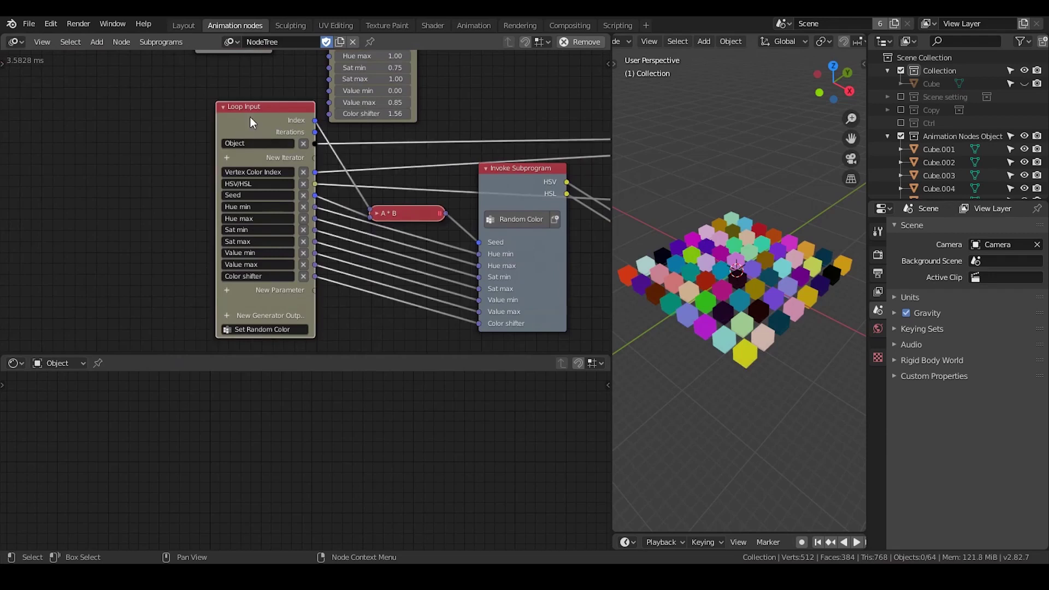
key(n)
Step: Set the Loop Input's Seed default to 25 in Advanced Node Settings, then close the sidebar
click(604, 167)
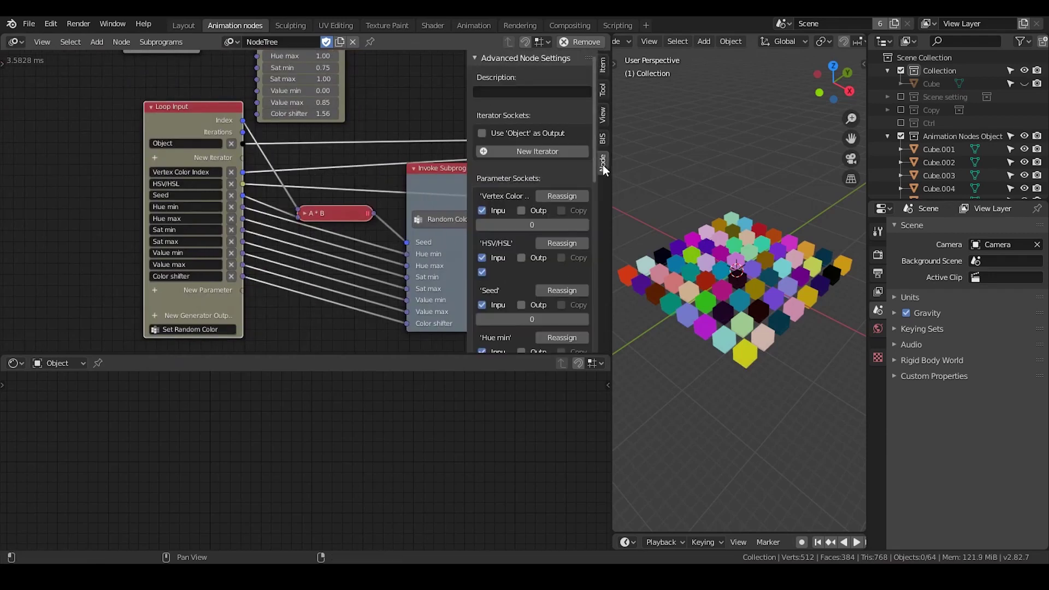
drag(366, 355, 363, 467)
scroll(529, 181, down, 6)
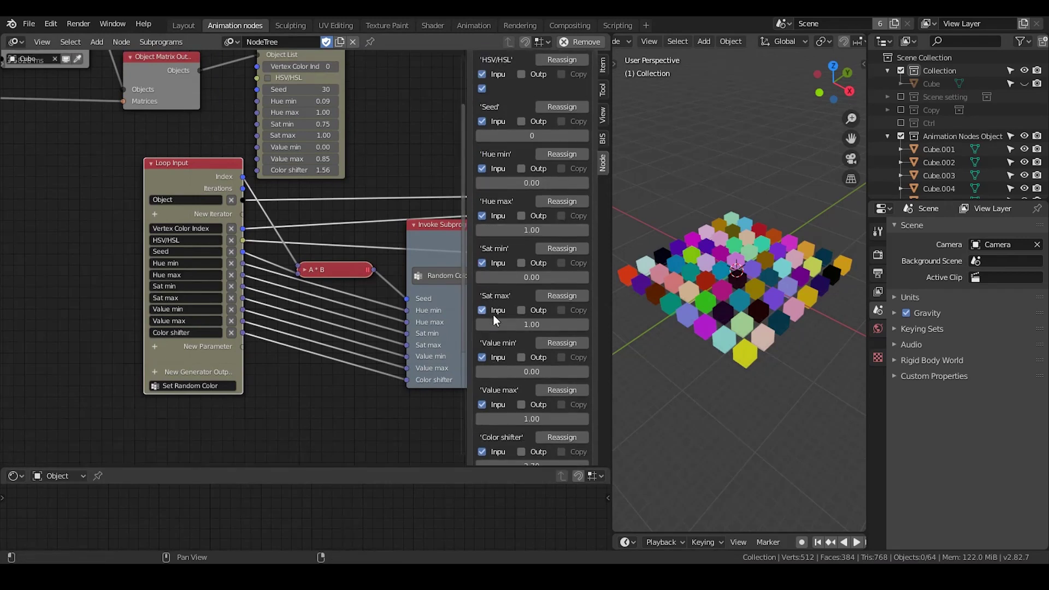
click(529, 138)
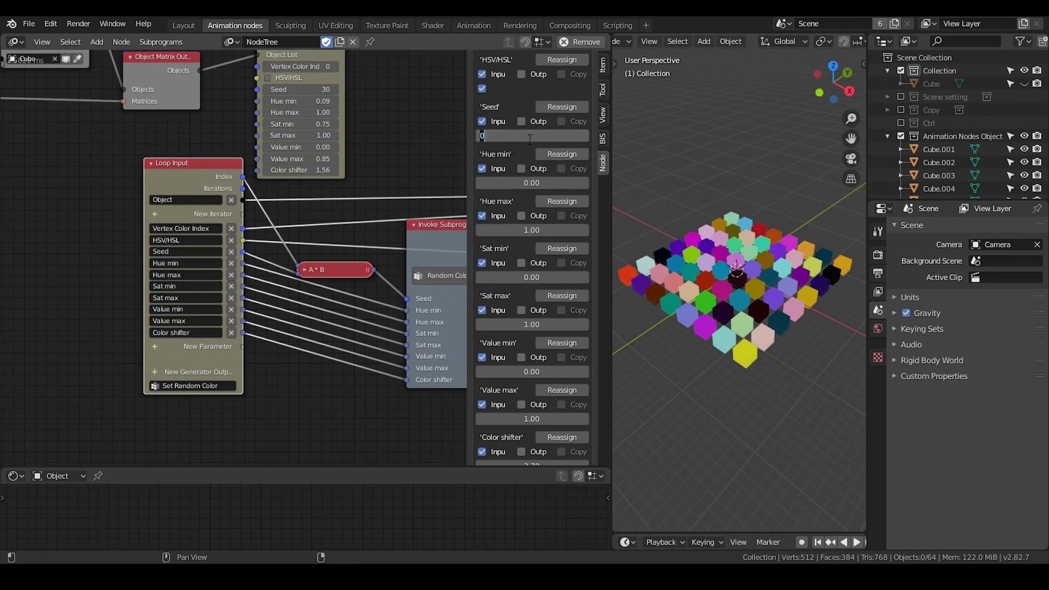
text(25)
key(Return)
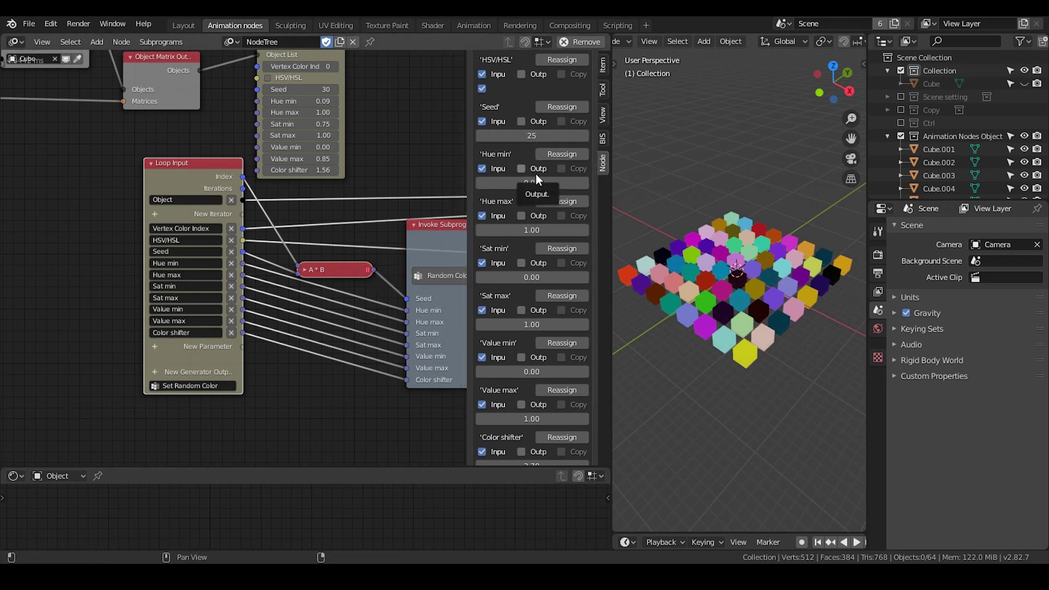
key(n)
Step: Pan through the Group Input, Loop Input, and Object Matrix Output node networks
middle_drag(423, 426, 358, 279)
scroll(358, 280, down, 3)
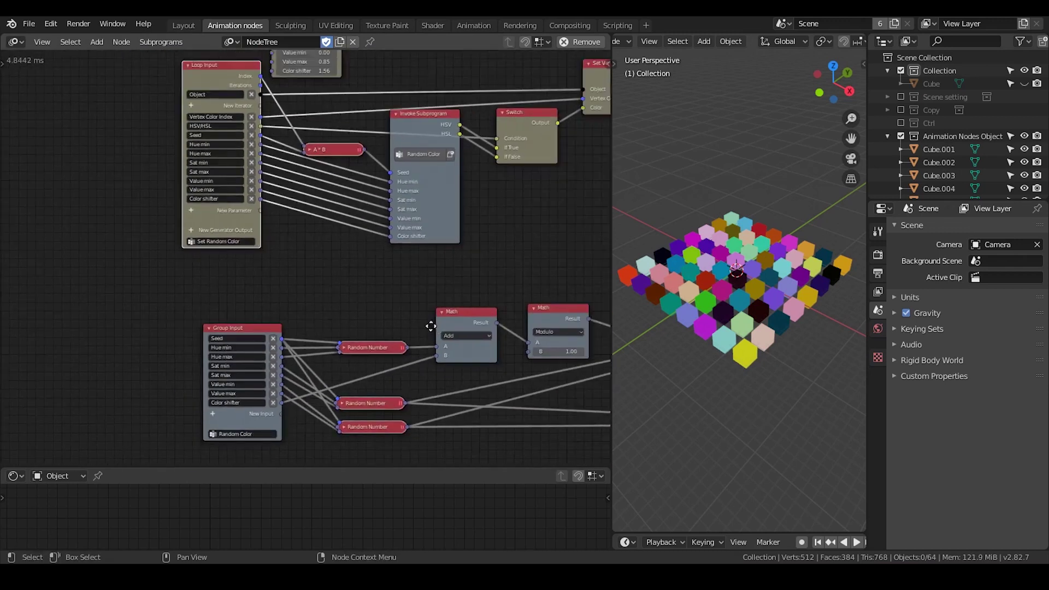
middle_drag(431, 326, 391, 288)
middle_drag(328, 211, 375, 355)
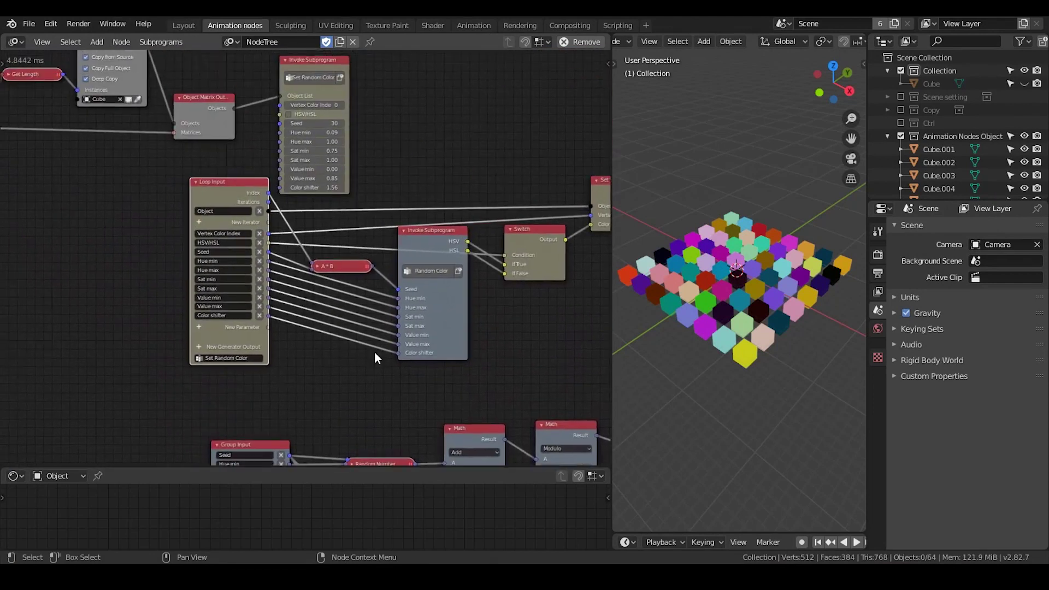
scroll(375, 352, up, 4)
middle_drag(359, 265, 355, 301)
middle_drag(420, 148, 468, 186)
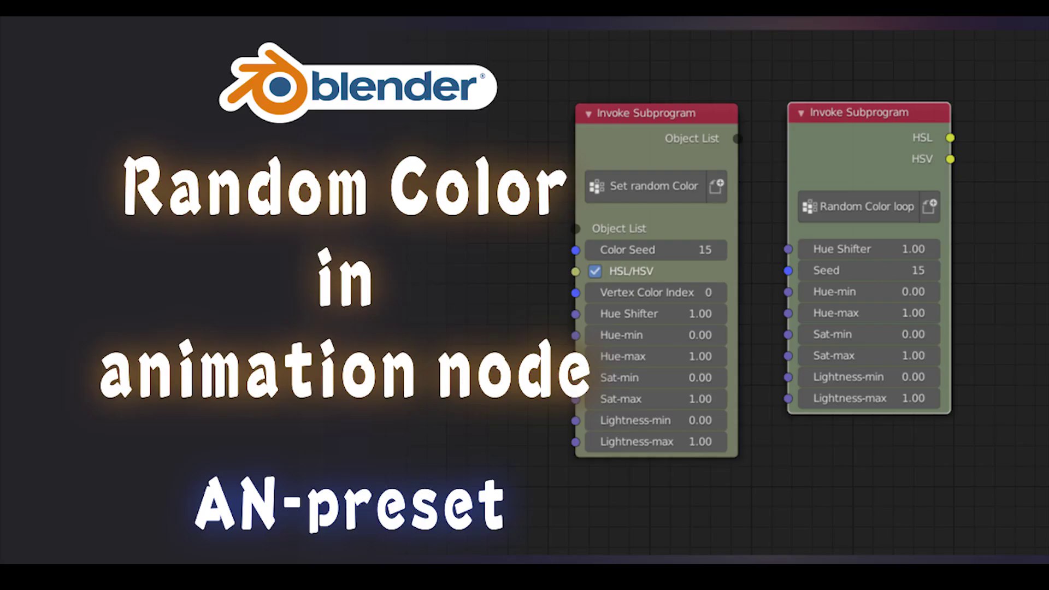